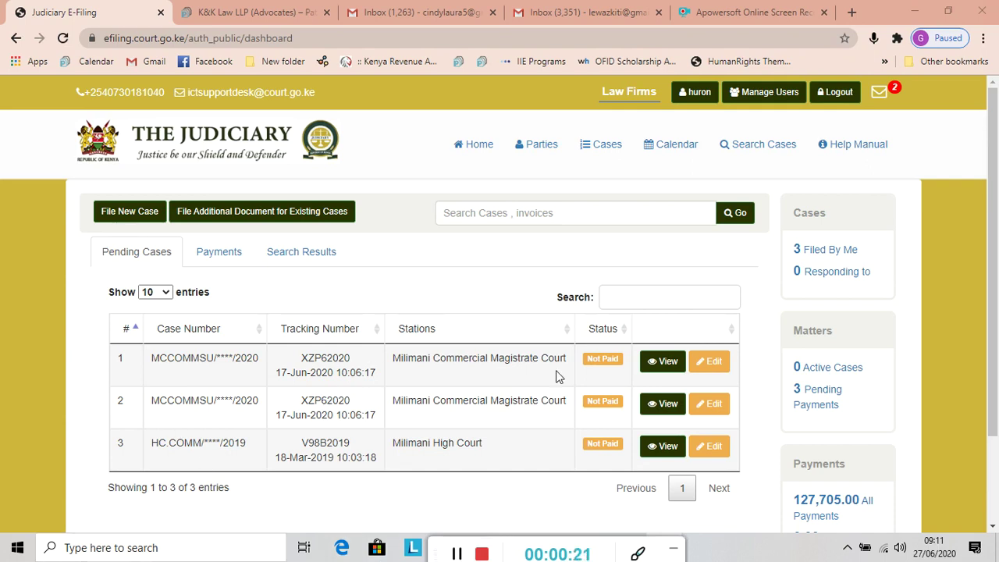
left_click(663, 362)
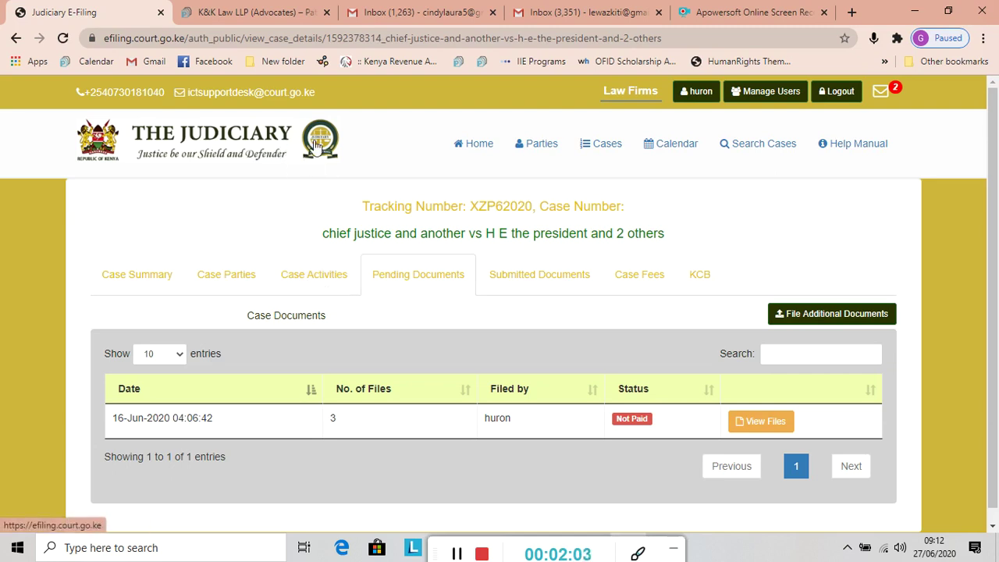
left_click(227, 12)
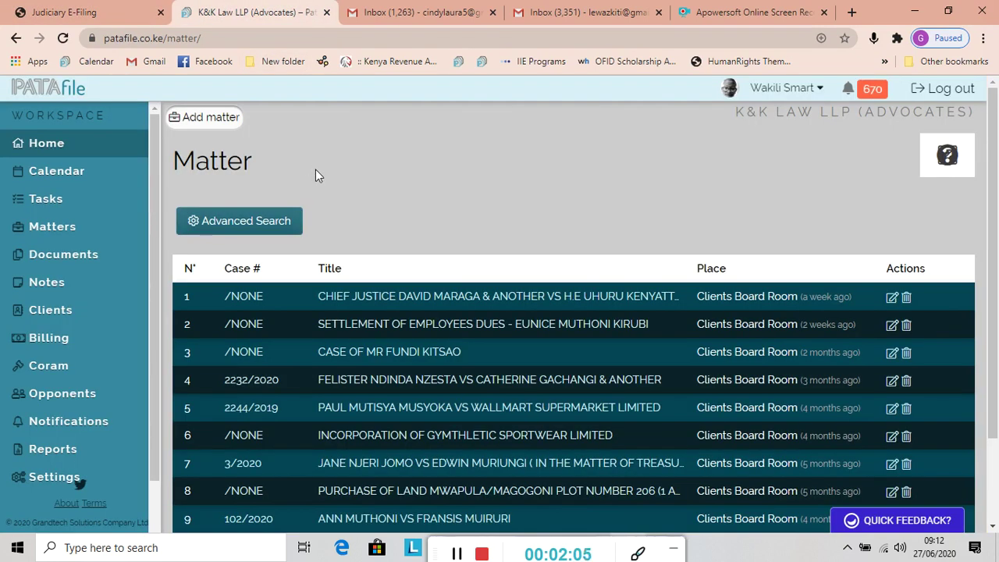
Go to PATAfile's Tasks list and start a new task
left_click(89, 13)
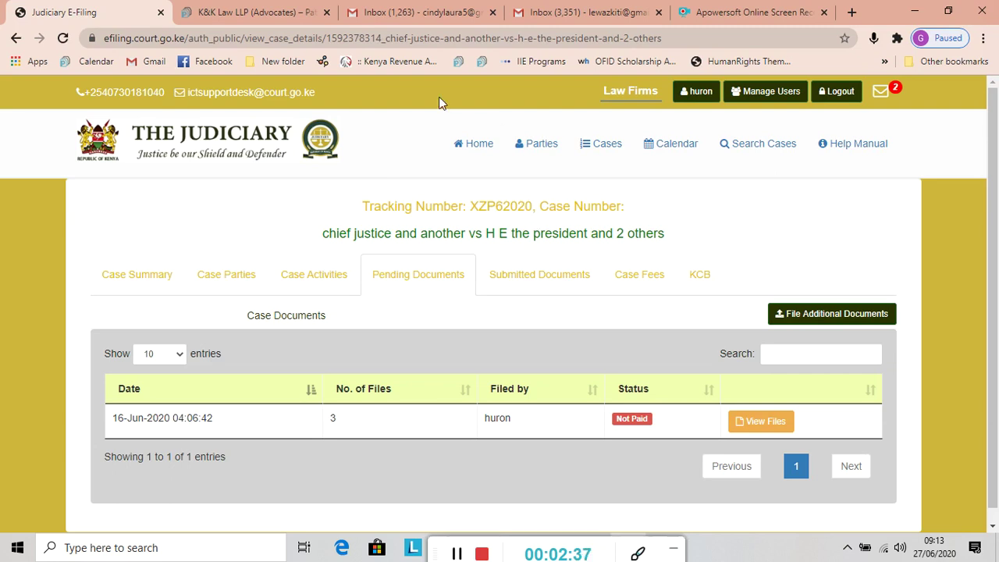
left_click(211, 16)
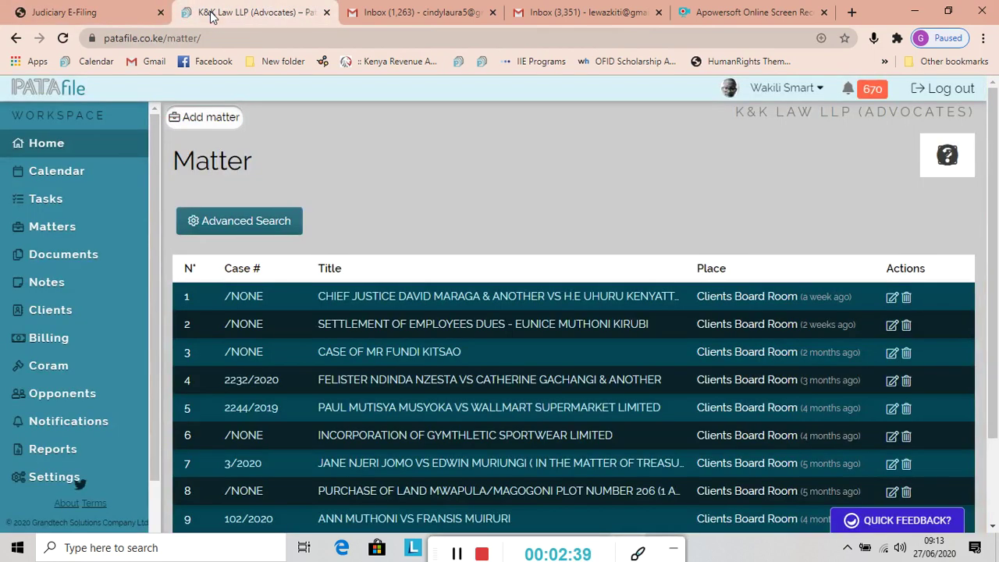
left_click(53, 201)
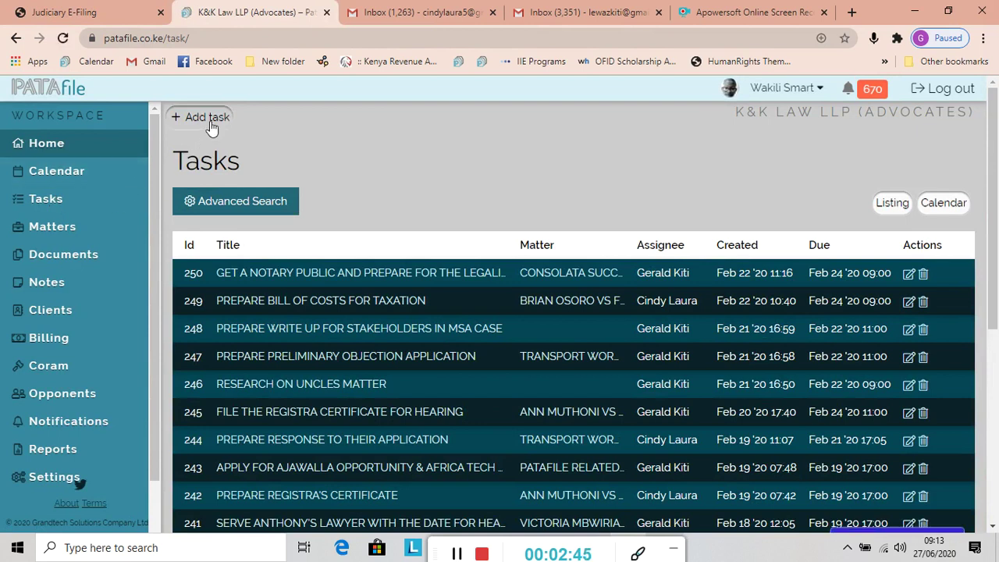
left_click(209, 122)
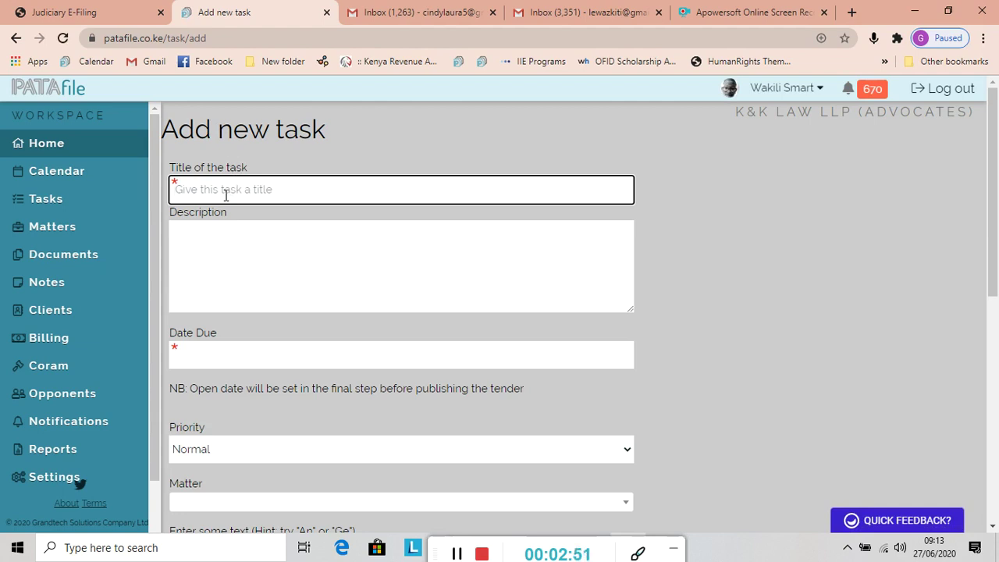
Title the task 'prepare submissions', then type a misspelt description and clear it
type("prepa")
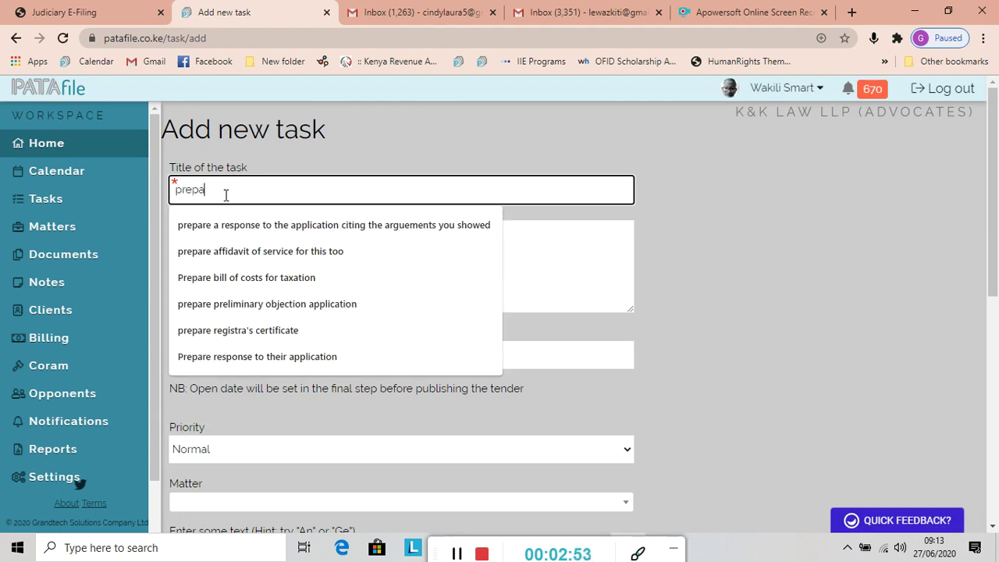
type("re subm")
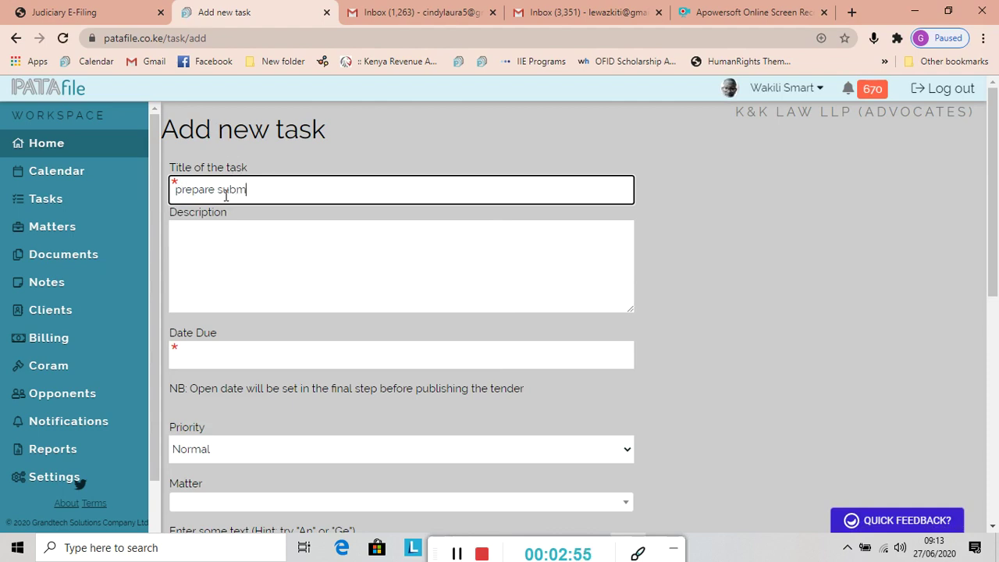
type("issions")
left_click(200, 237)
type("pre")
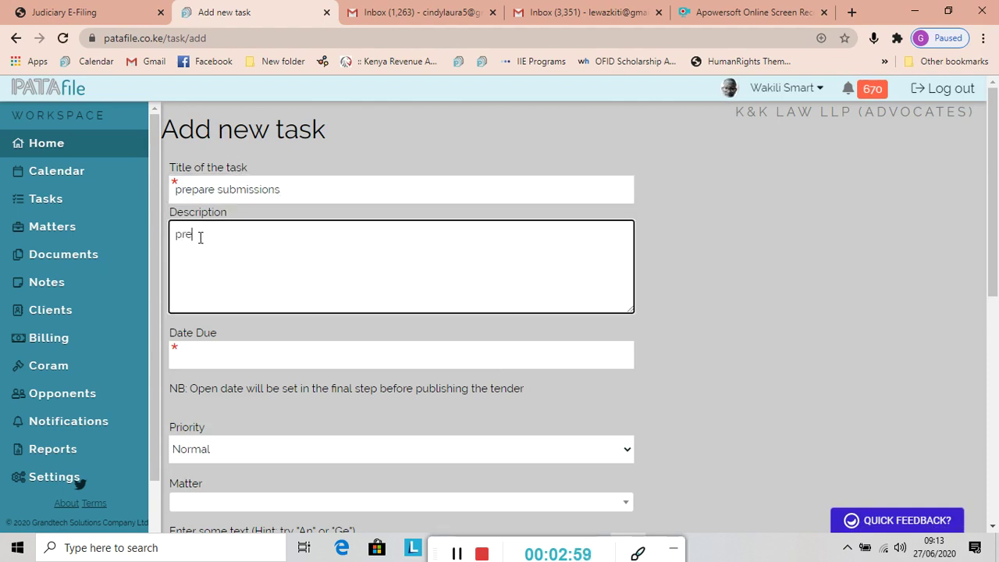
type("prae su")
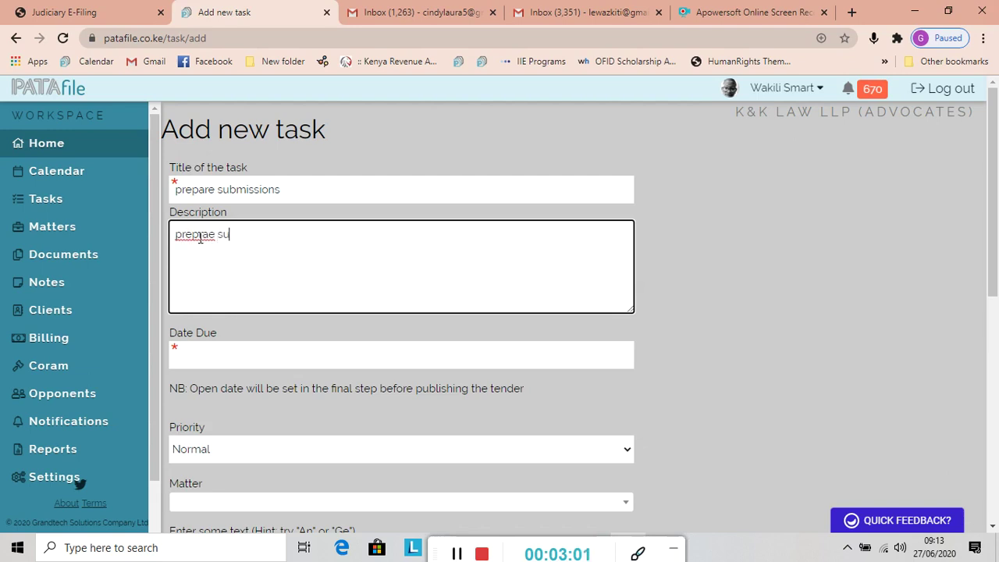
type("bmissions and sha")
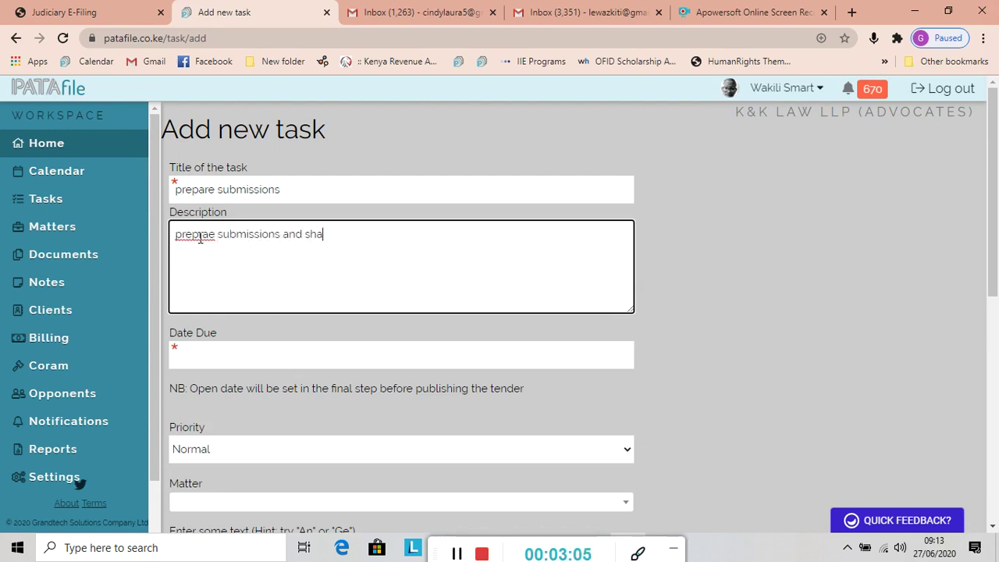
type("re with the rest of the ")
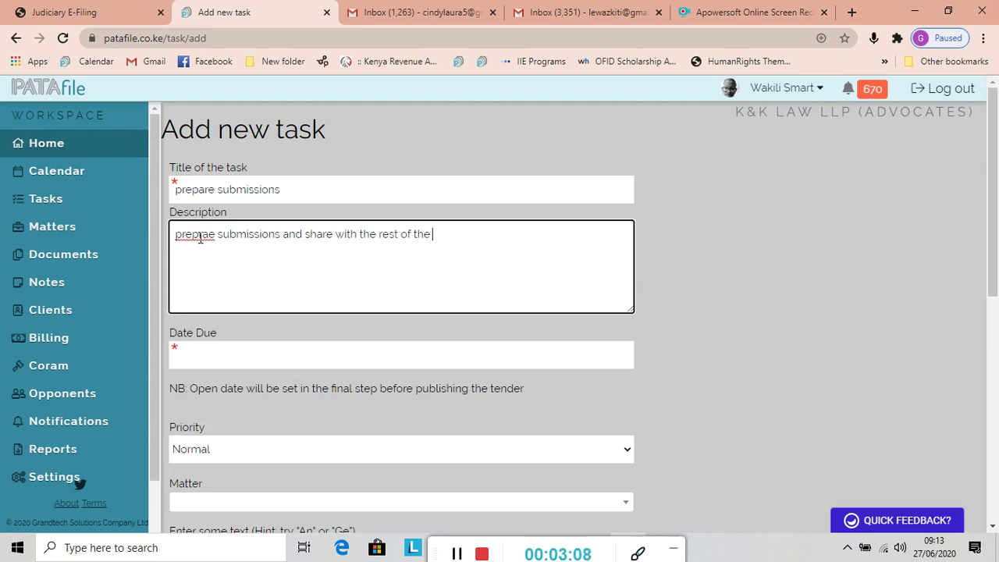
type("team on google docs")
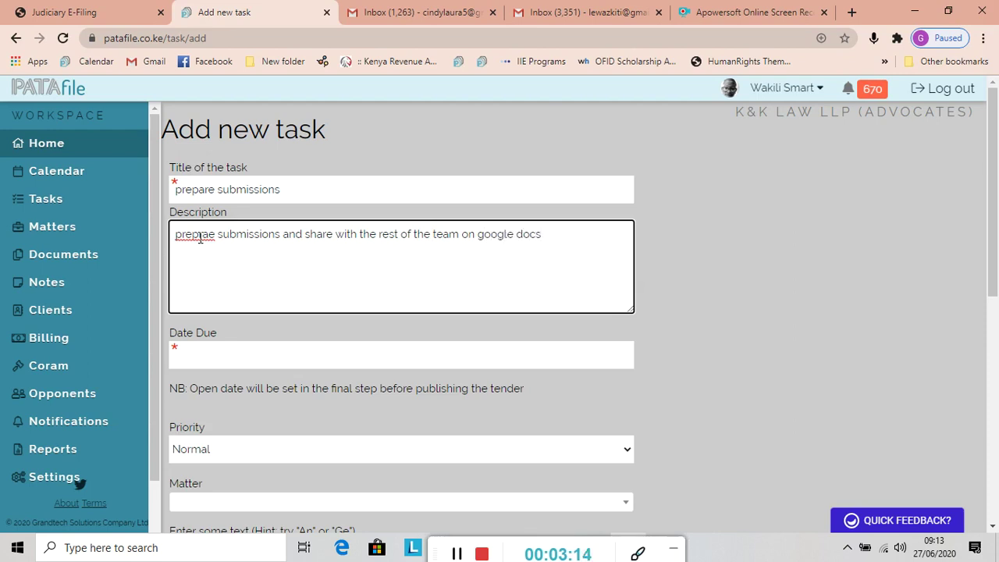
left_click(214, 234)
key("BackSpace")
key("BackSpace")
key("BackSpace")
key("BackSpace")
key("BackSpace")
key("BackSpace")
key("BackSpace")
key("BackSpace")
key("BackSpace")
key("BackSpace")
key("BackSpace")
key("BackSpace")
key("BackSpace")
key("BackSpace")
key("BackSpace")
key("BackSpace")
key("BackSpace")
key("BackSpace")
key("BackSpace")
key("BackSpace")
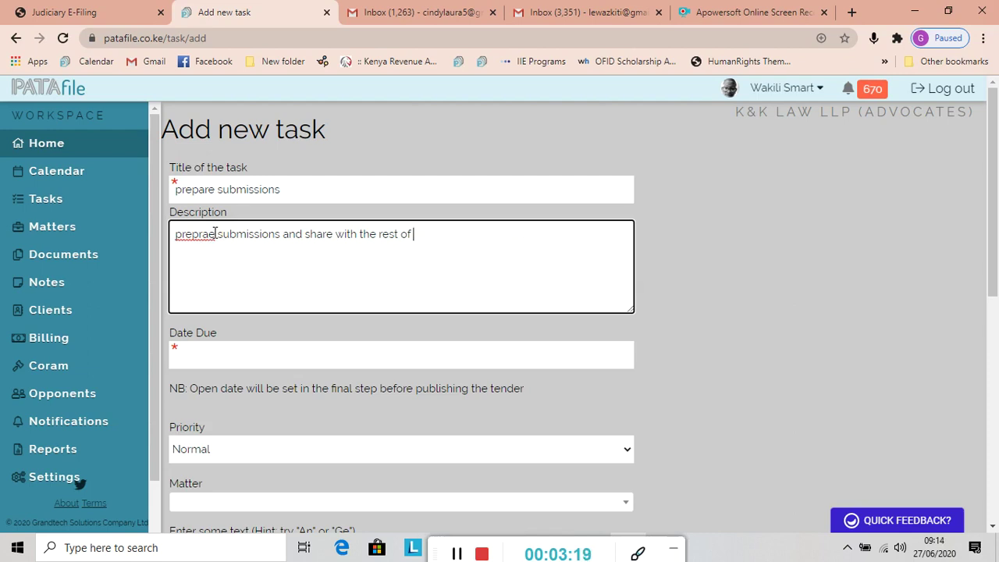
key("BackSpace")
key("BackSpace")
key("BackSpace")
key("BackSpace")
key("BackSpace")
key("BackSpace")
key("BackSpace")
key("BackSpace")
key("BackSpace")
key("BackSpace")
key("BackSpace")
key("BackSpace")
key("BackSpace")
key("BackSpace")
key("BackSpace")
key("BackSpace")
key("BackSpace")
key("BackSpace")
key("BackSpace")
key("BackSpace")
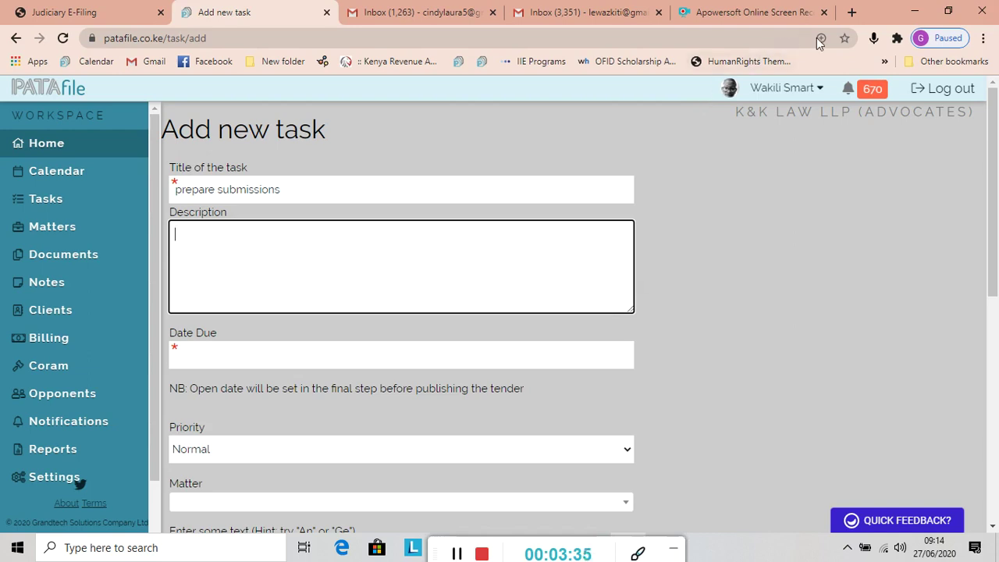
left_click(876, 41)
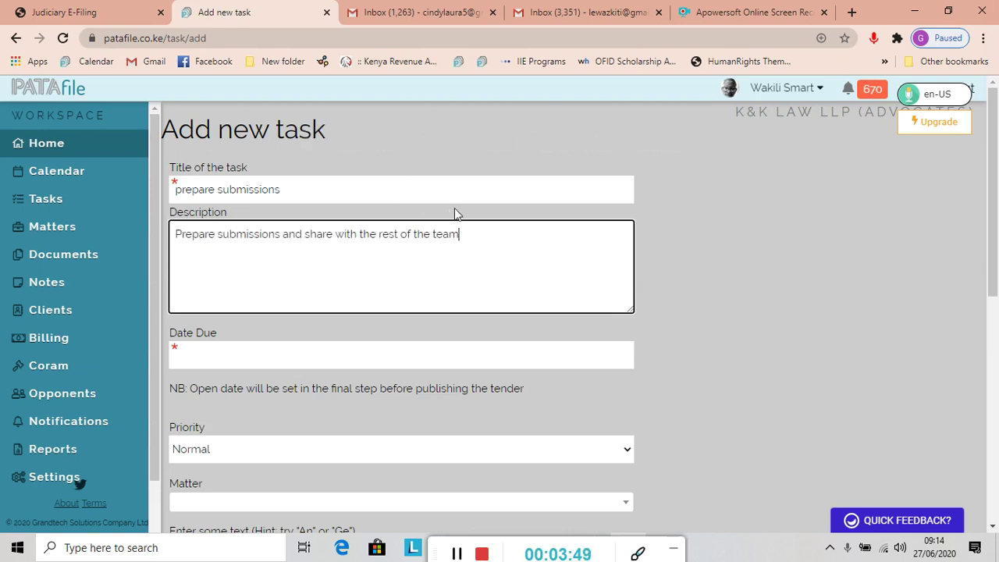
Dictate a description: prepare submissions, share with the team, include all documentation and authorities relied upon
left_click(875, 38)
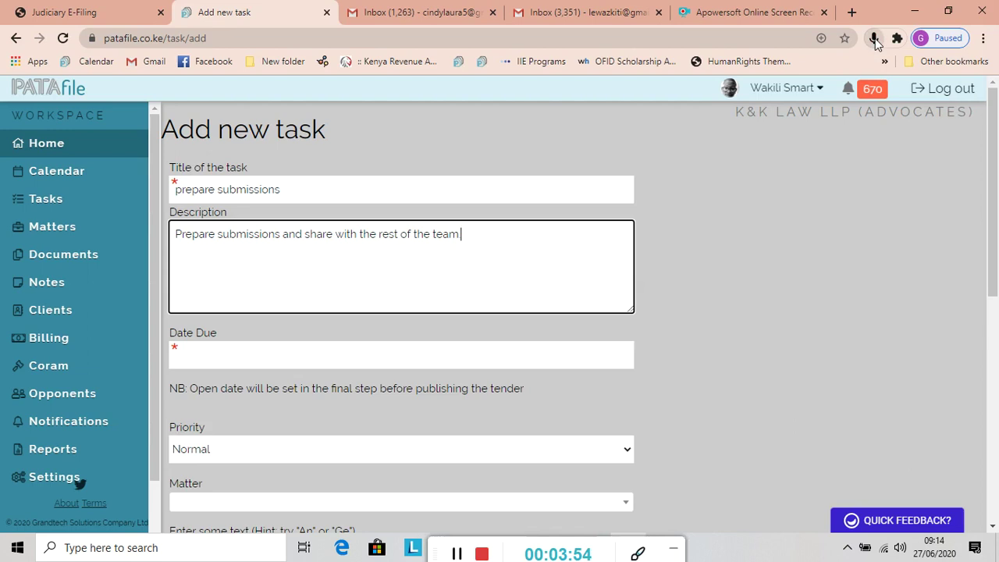
left_click(875, 39)
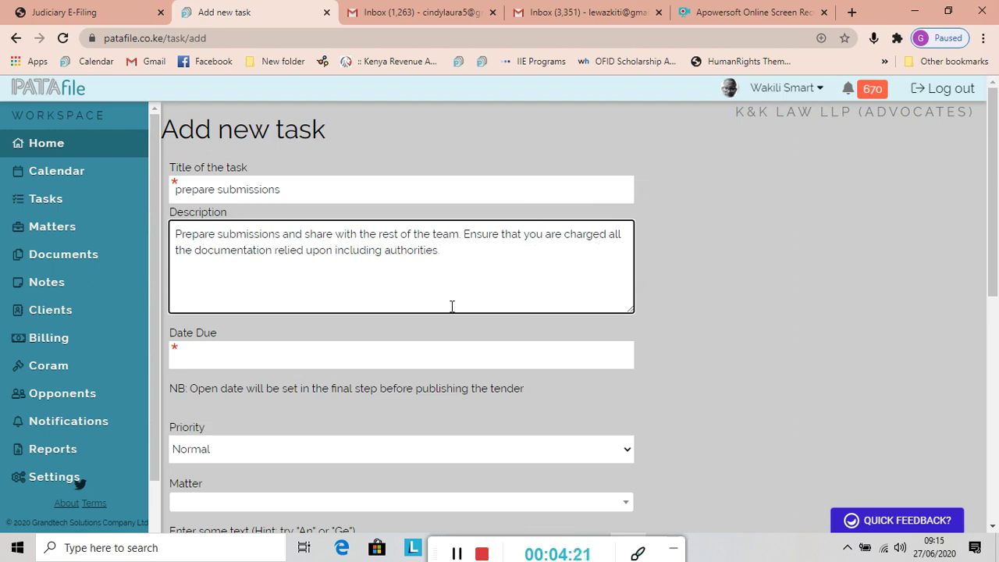
left_click(184, 364)
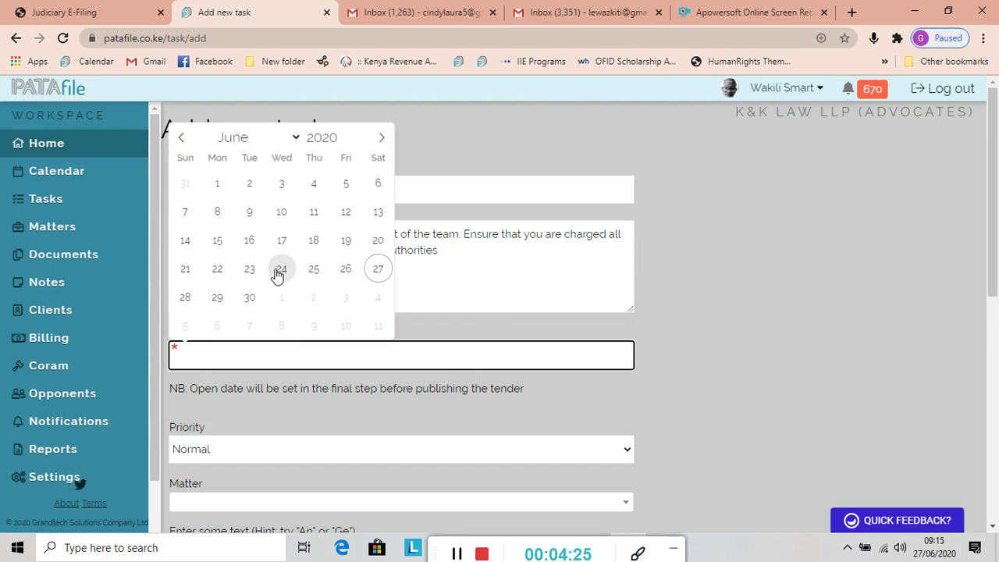
Set the task's due date to 30 June 2020 at 09:00 AM
left_click(248, 303)
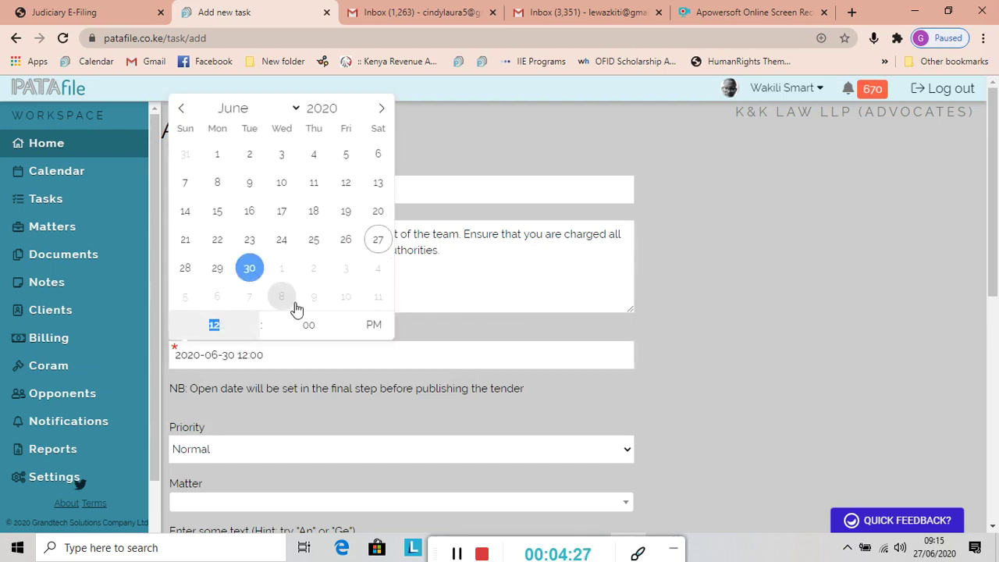
left_click(244, 358)
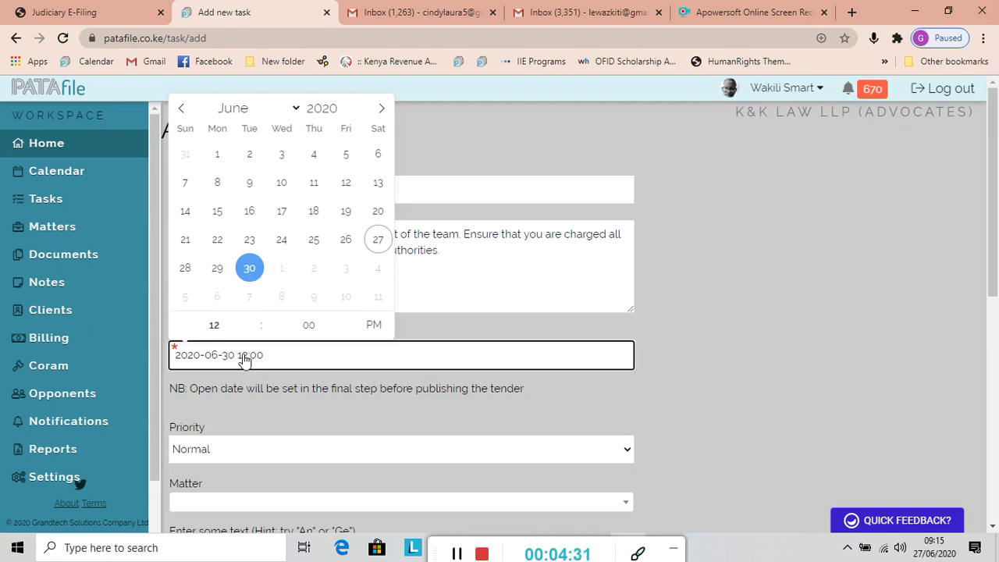
double_click(245, 359)
left_click(246, 356)
key("ctrl+a")
key("BackSpace")
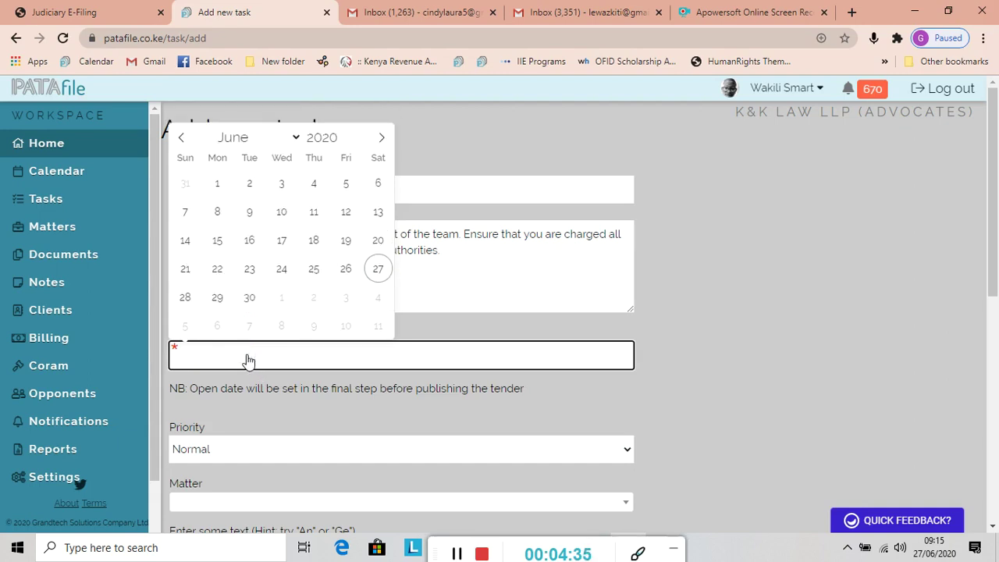
left_click(251, 301)
left_click(245, 358)
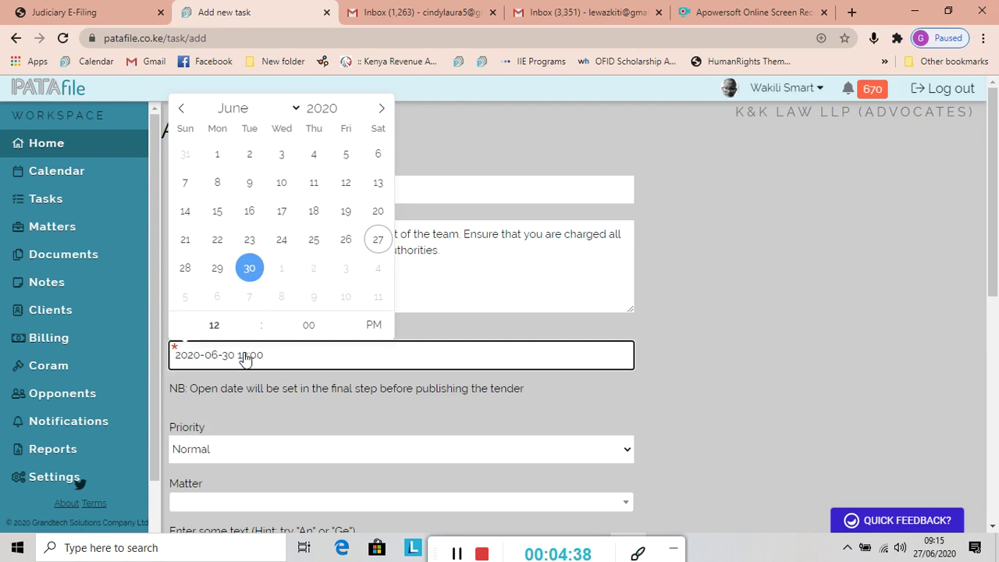
left_click(220, 325)
type("09")
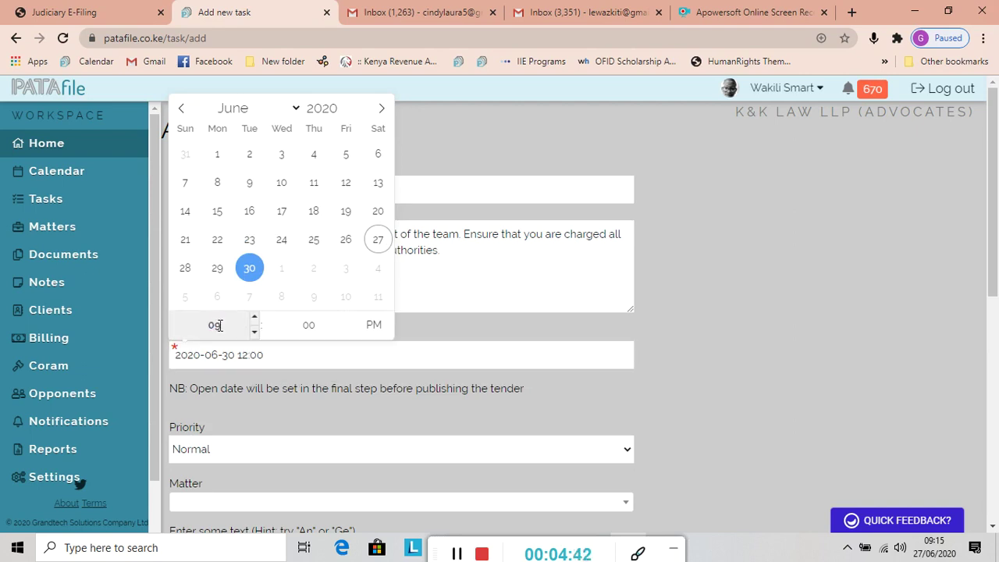
left_click(373, 324)
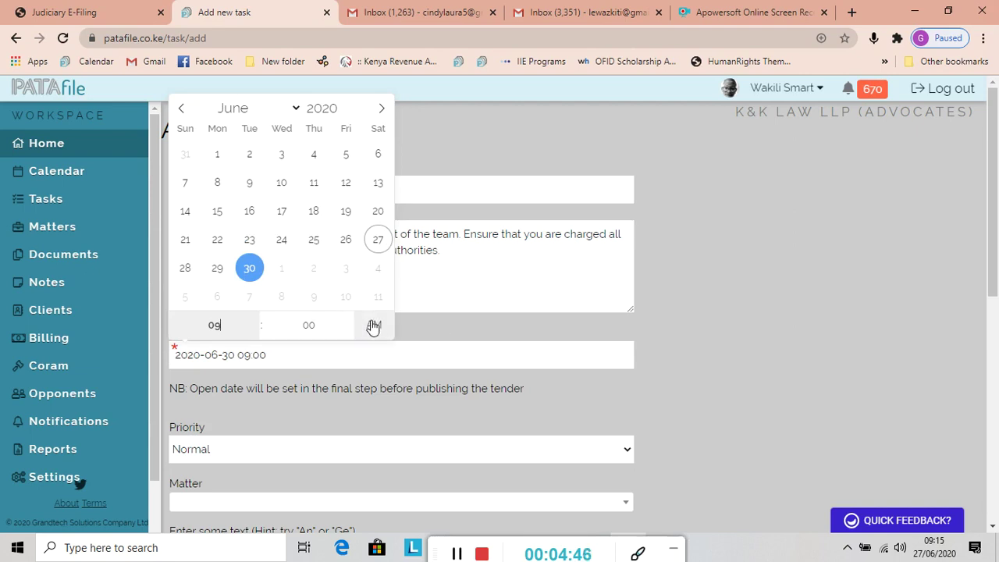
left_click(191, 504)
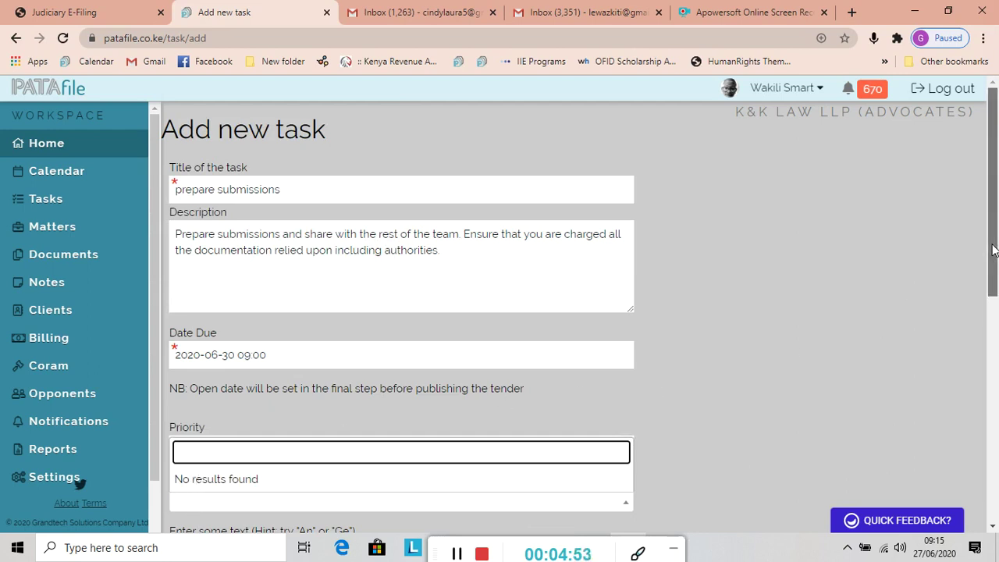
Set the task priority to High
scroll(979, 250, "down", 1)
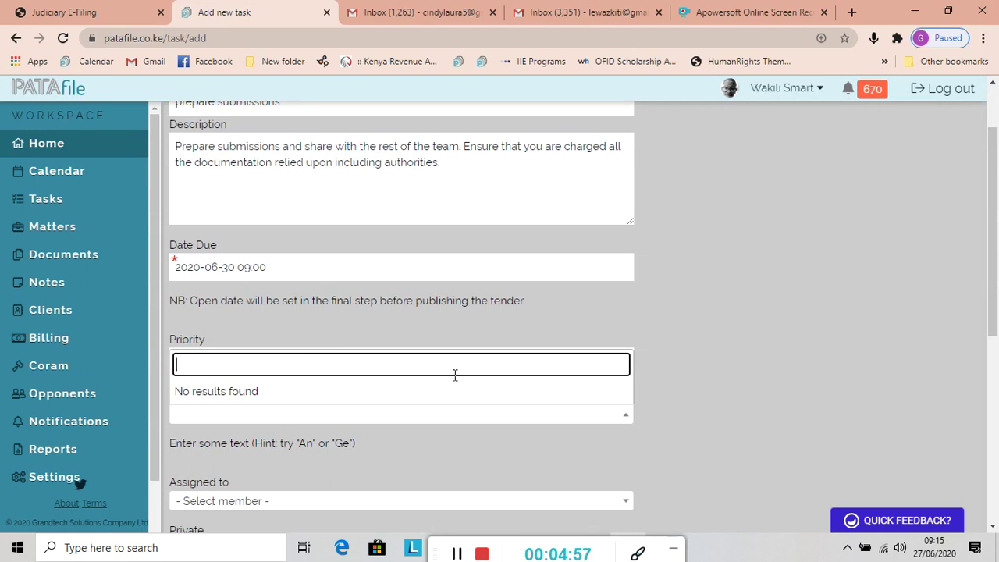
left_click(625, 417)
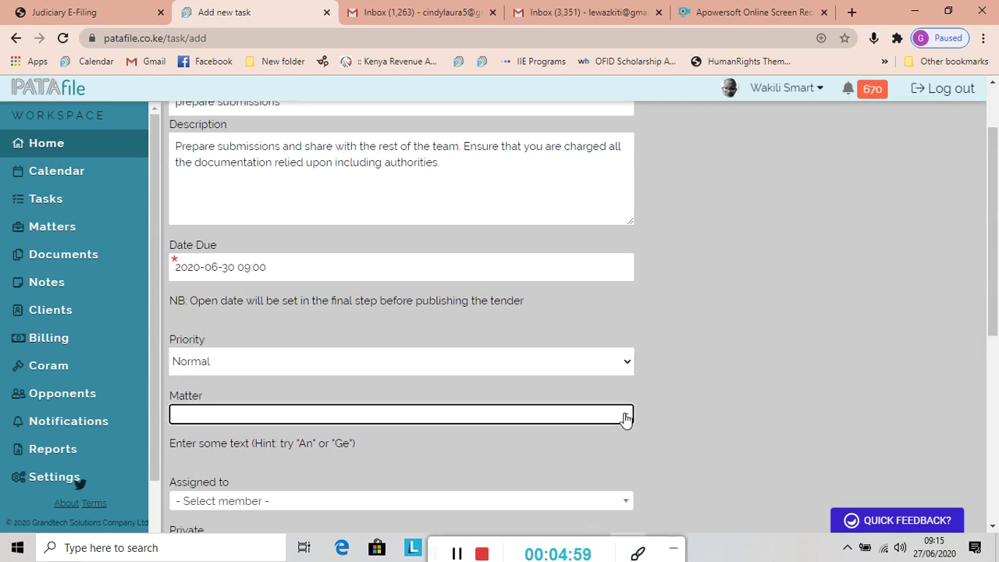
left_click(629, 362)
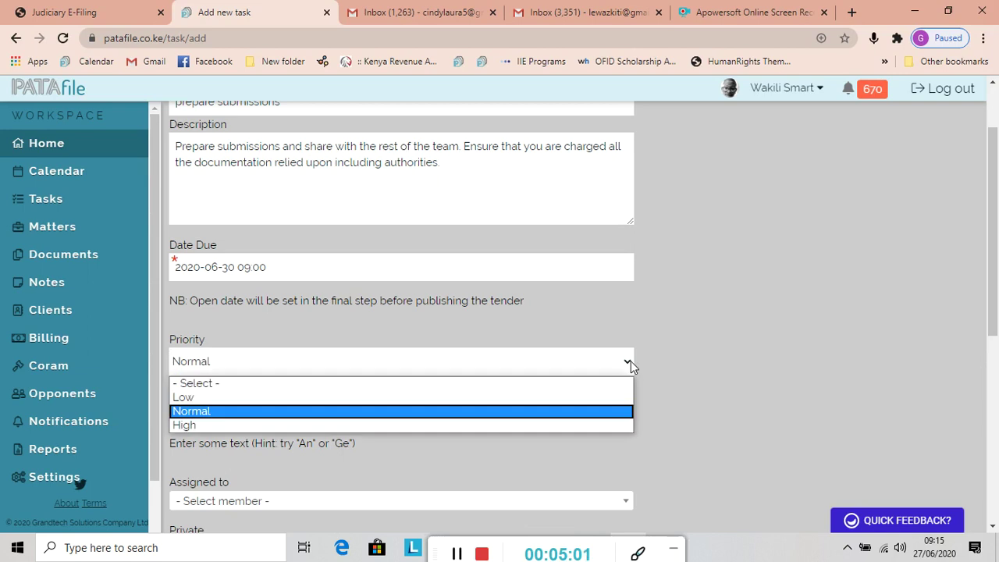
left_click(196, 426)
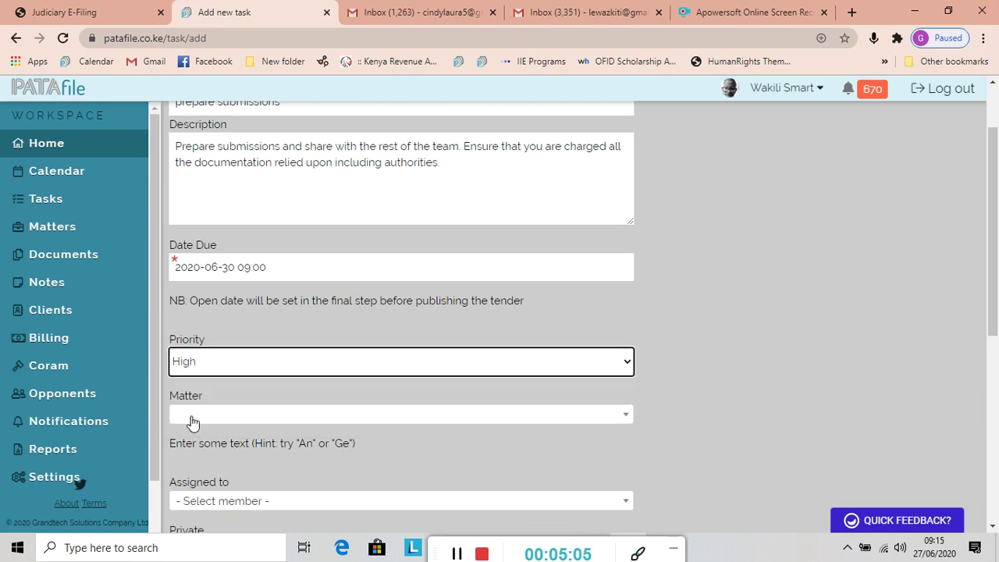
Link the task to the Chief Justice petition matter found by searching 'chief'
left_click(193, 420)
type("chief")
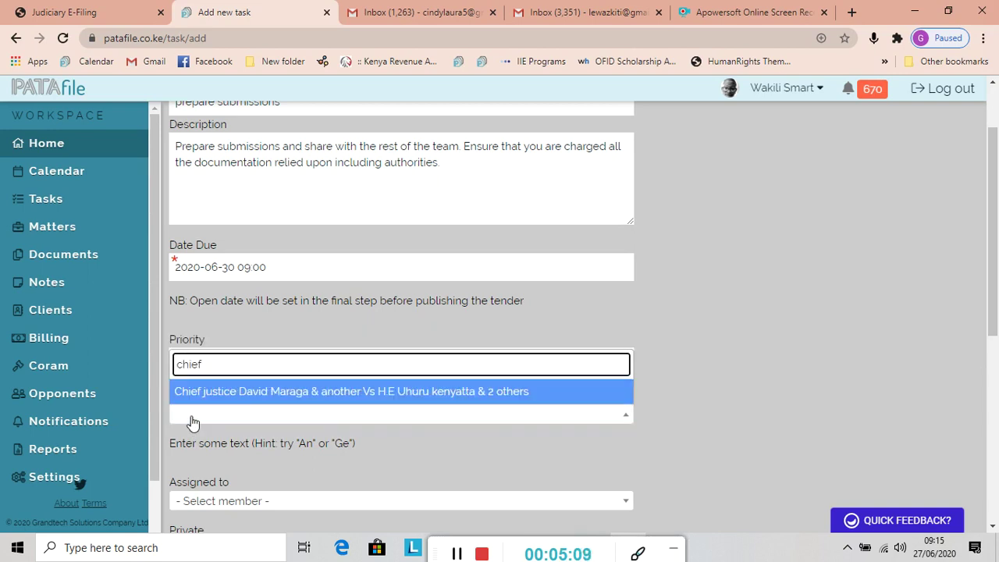
left_click(232, 397)
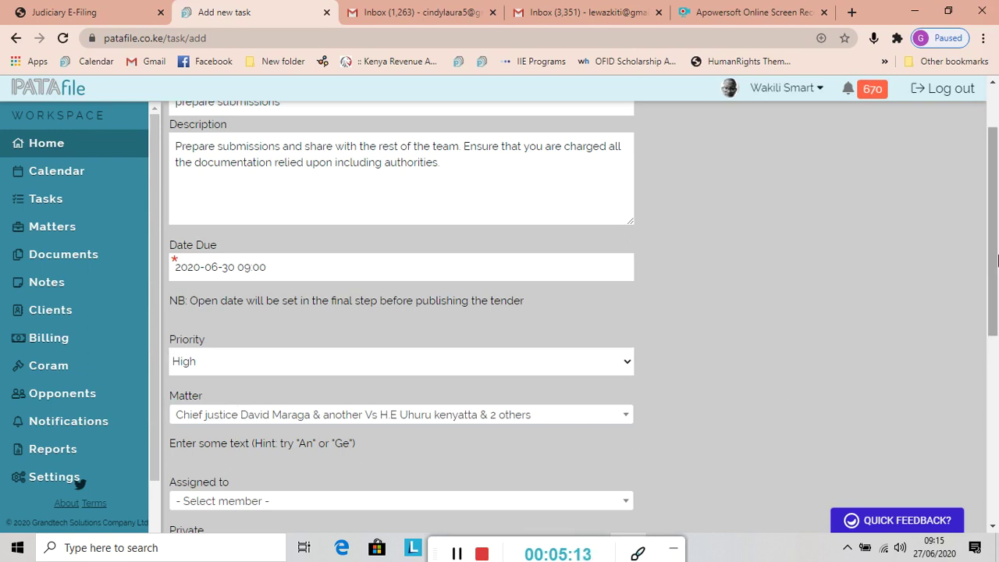
left_click_drag(994, 256, 994, 300)
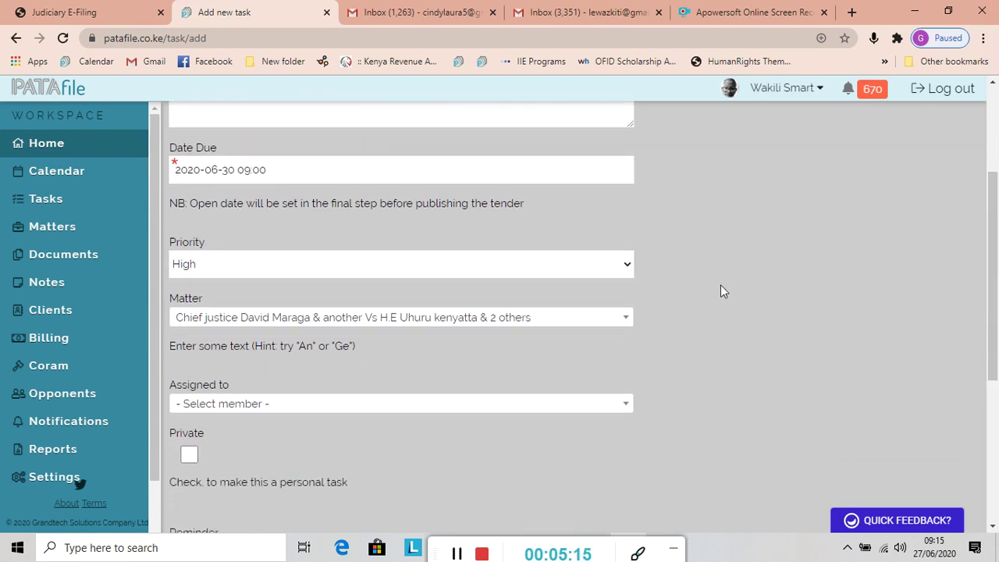
Assign the task to the chosen team member
left_click(628, 407)
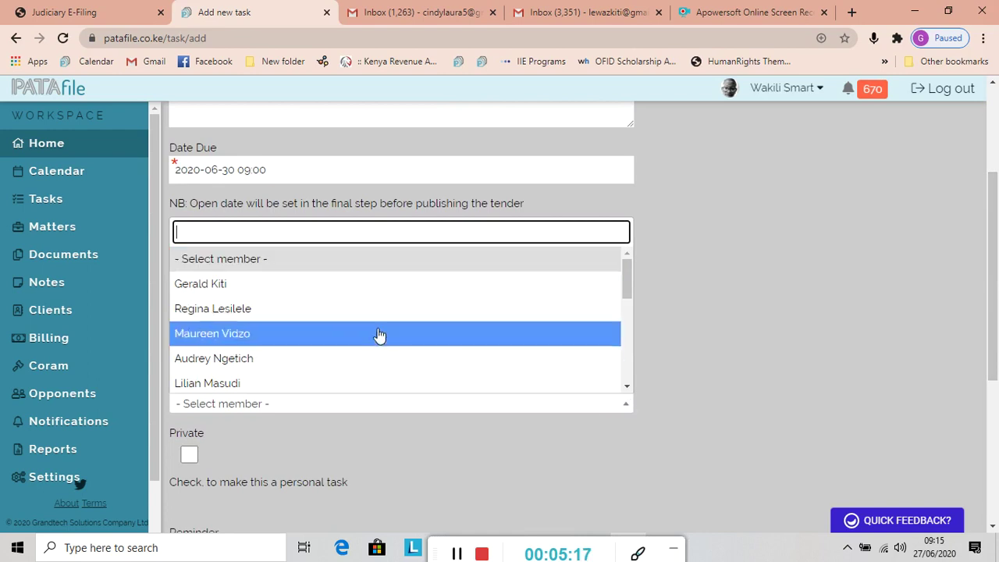
left_click(295, 285)
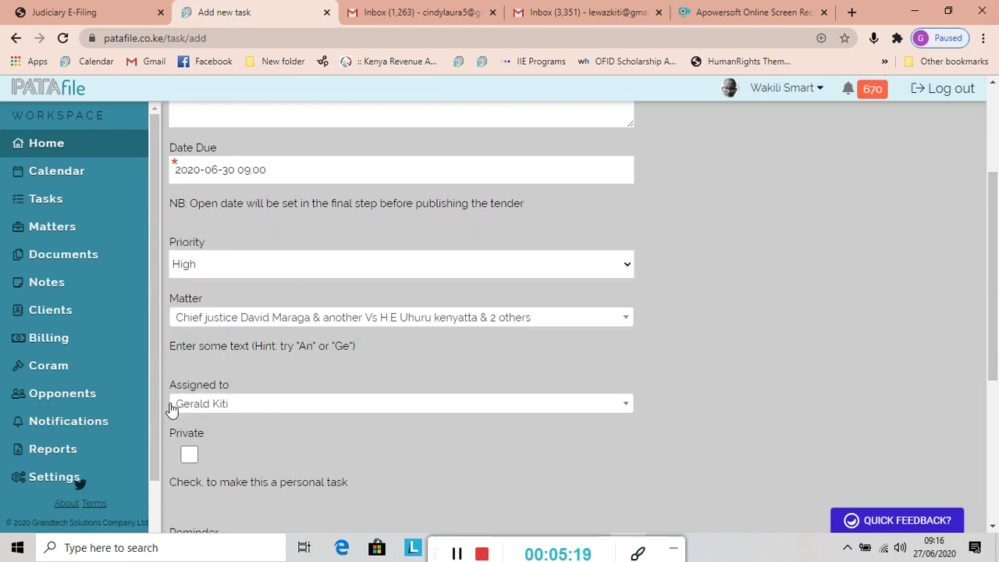
left_click_drag(997, 212, 995, 327)
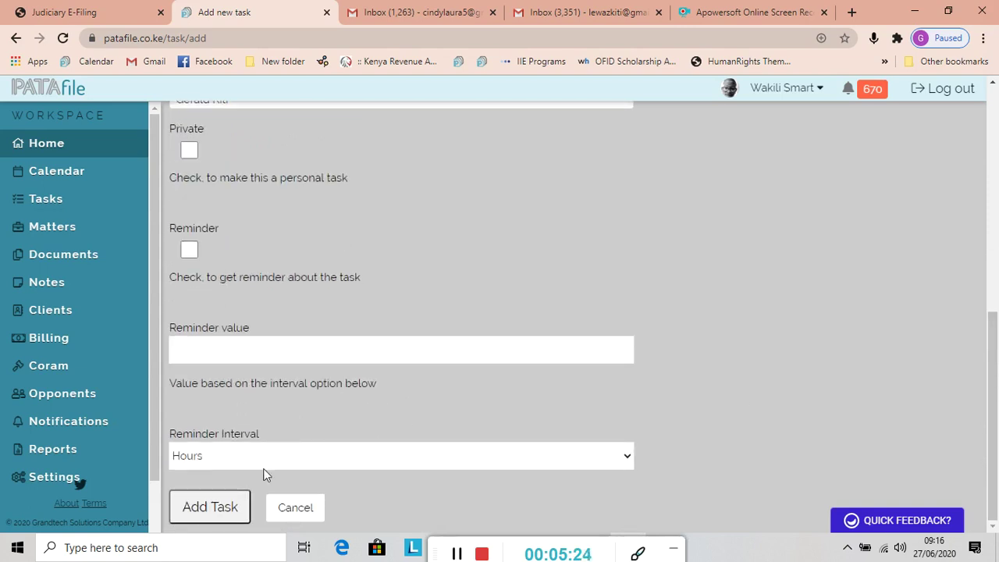
Save the 'prepare submissions' task due 30 June, then check Gmail
left_click(193, 511)
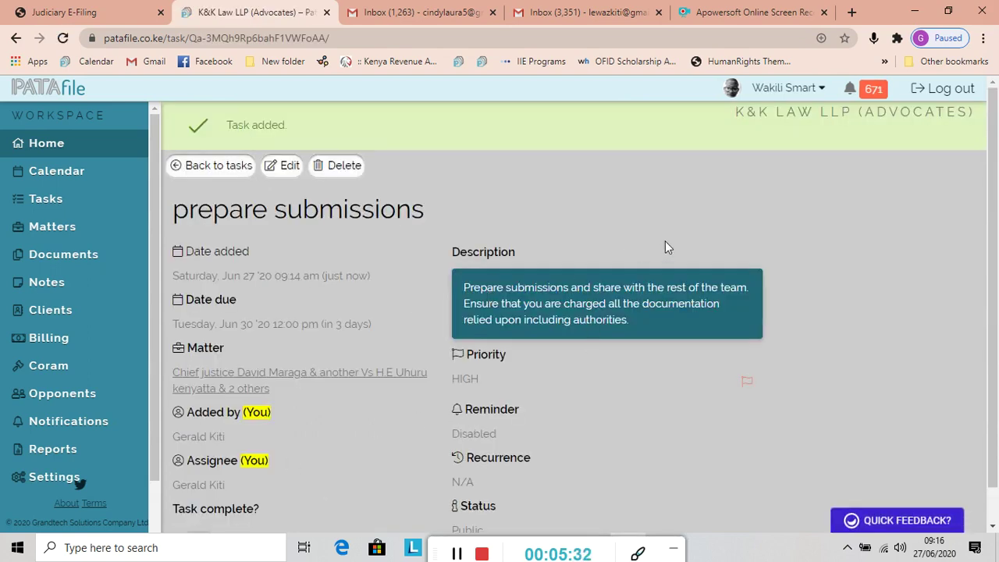
left_click(606, 14)
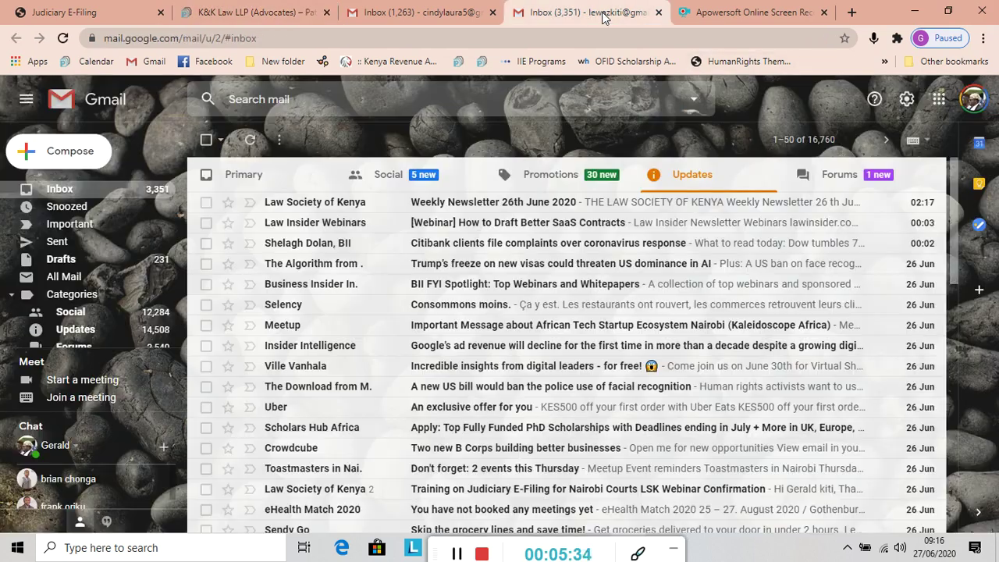
Show Gmail's Primary category and refresh it for new mail
left_click(56, 196)
left_click(63, 38)
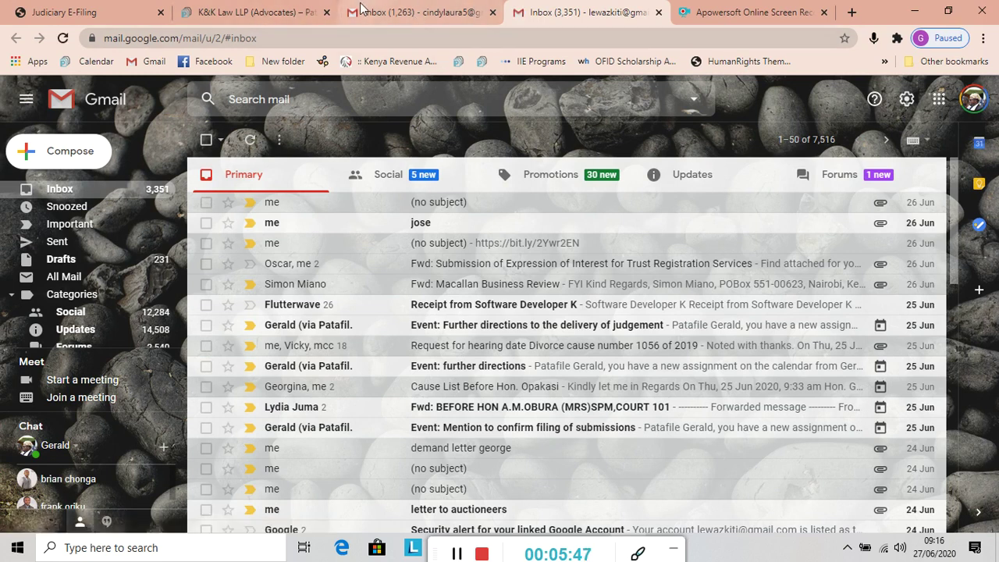
left_click(262, 13)
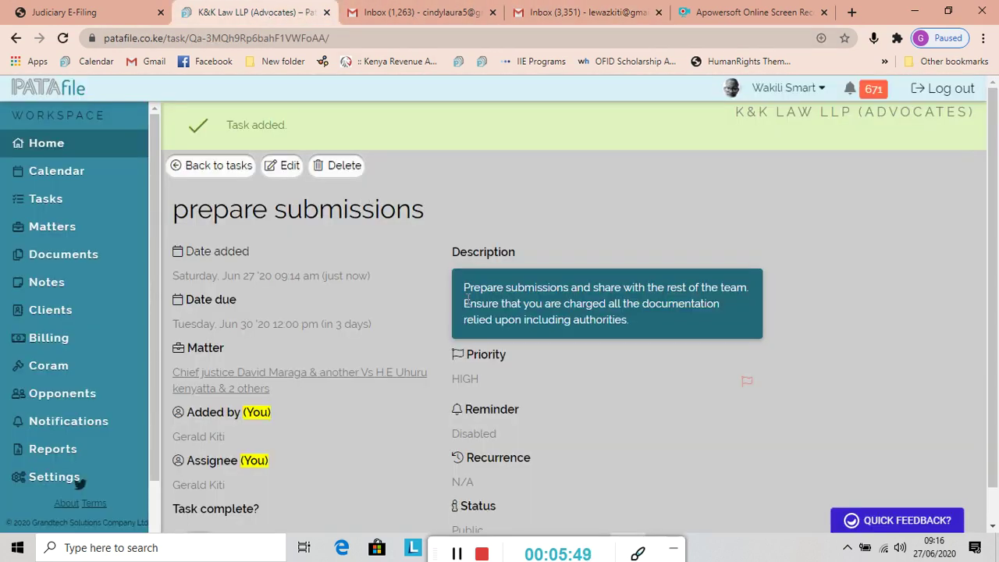
Read the 'assigned you a task' email's matter, High priority, due date and description
scroll(497, 370, "down", 1)
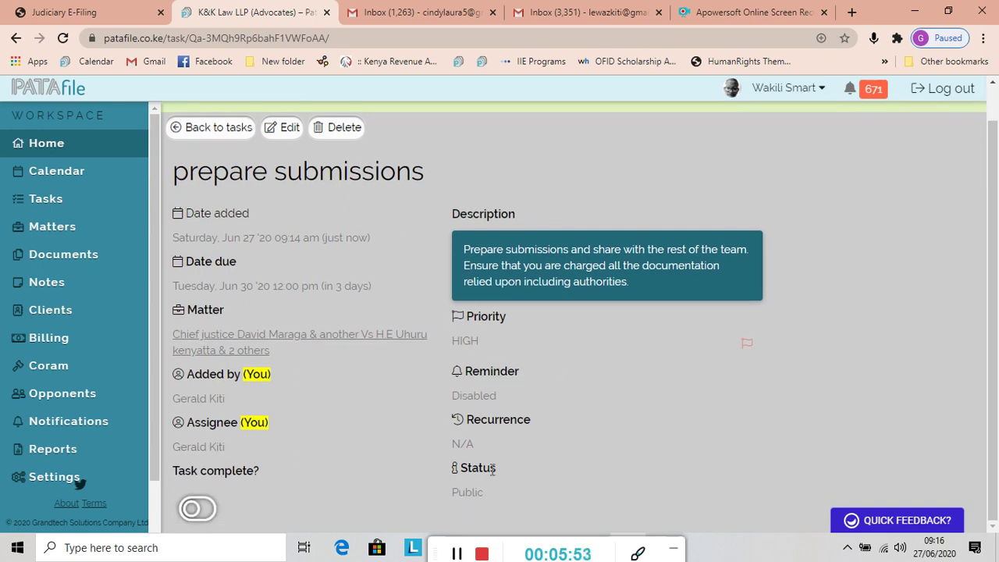
left_click(458, 555)
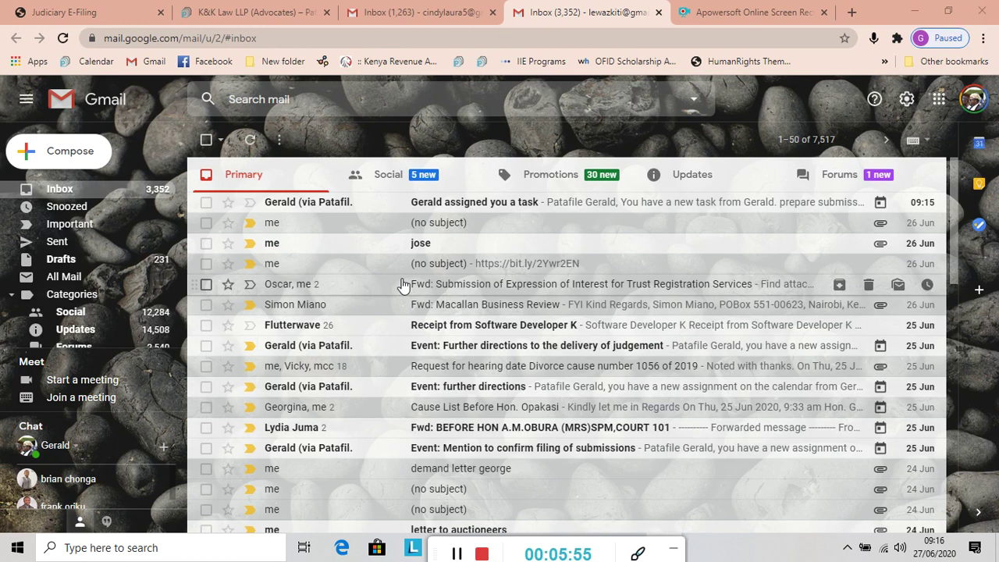
left_click(467, 204)
scroll(340, 343, "down", 3)
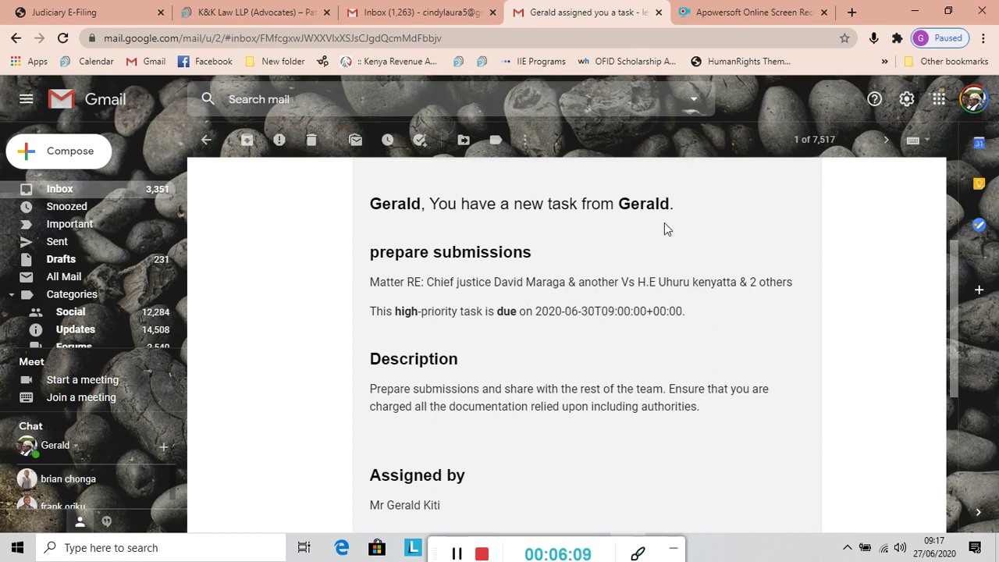
scroll(953, 273, "up", 3)
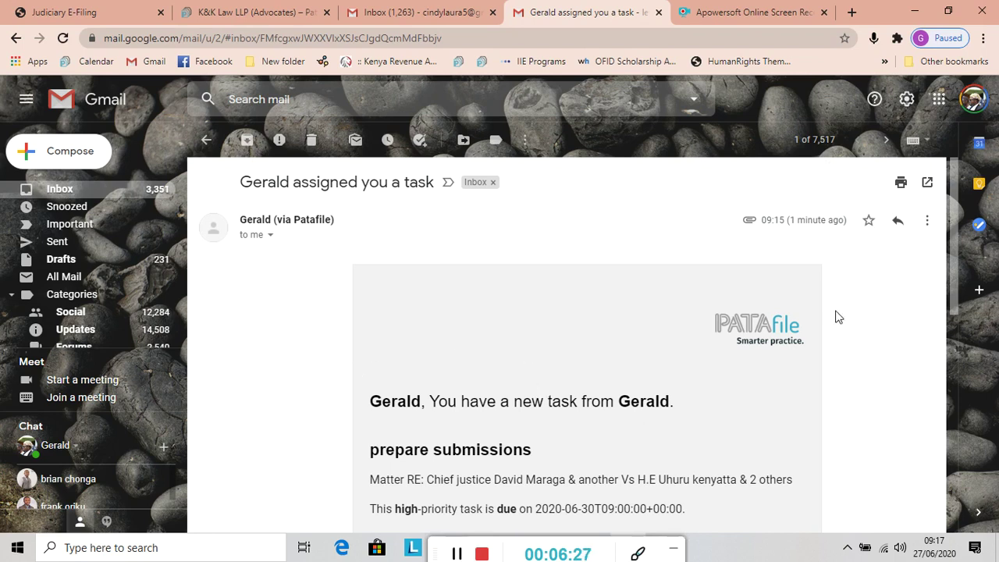
left_click_drag(953, 262, 958, 373)
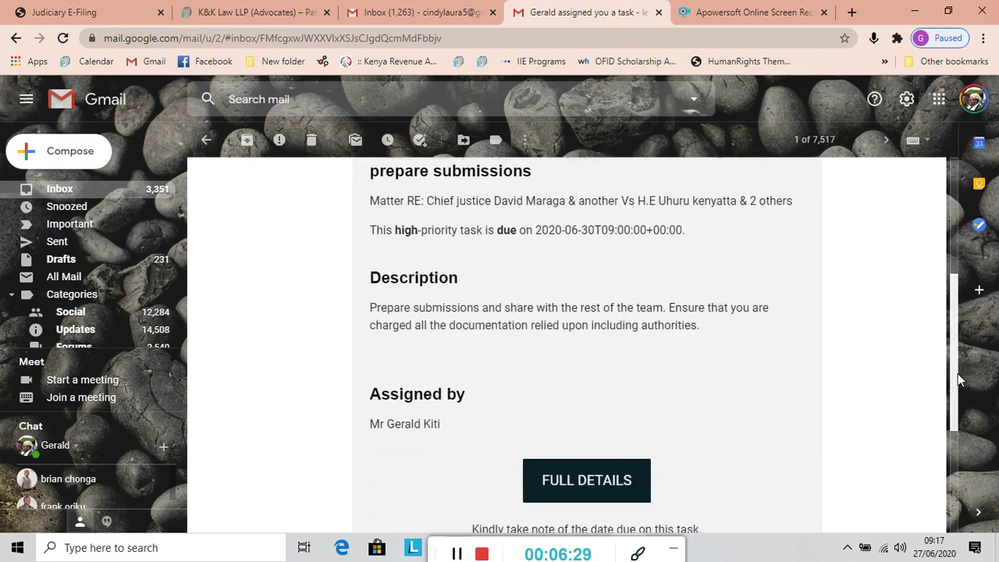
left_click(570, 480)
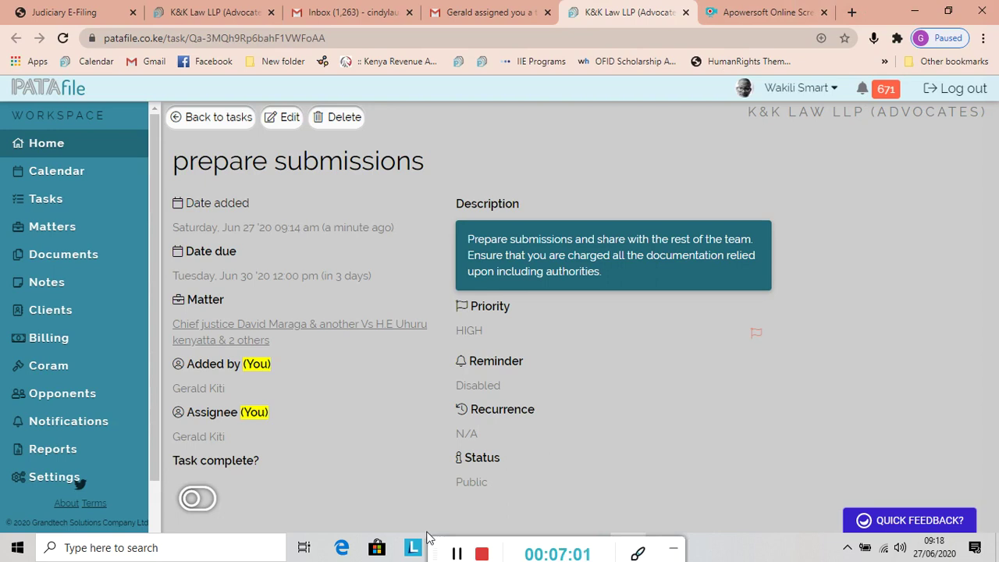
Review the task page: High priority, due 30 June 2020 12:00 pm, reminder disabled, incomplete
left_click_drag(436, 553, 659, 550)
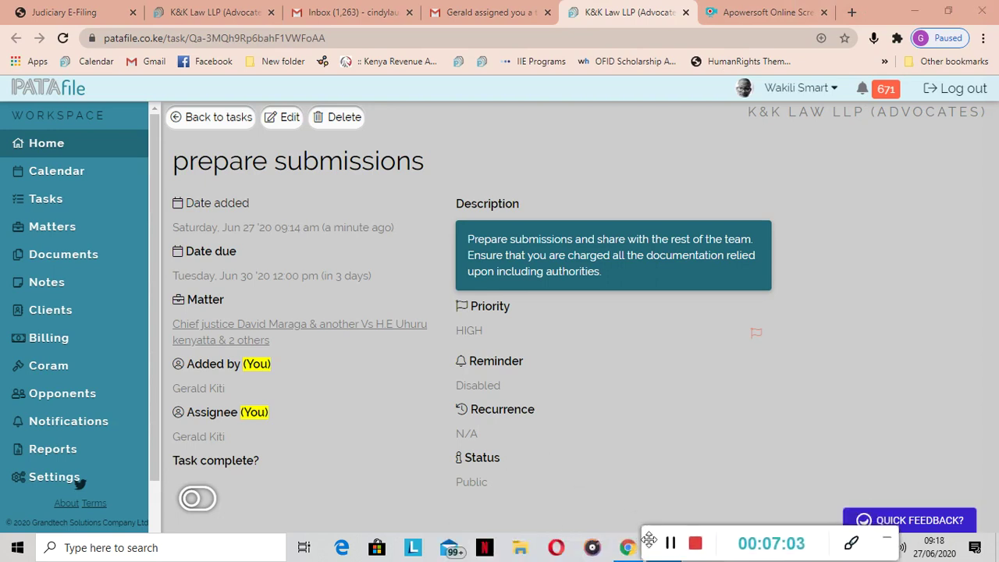
Search the K&K Work folder in File Explorer for 'submission'
left_click(519, 550)
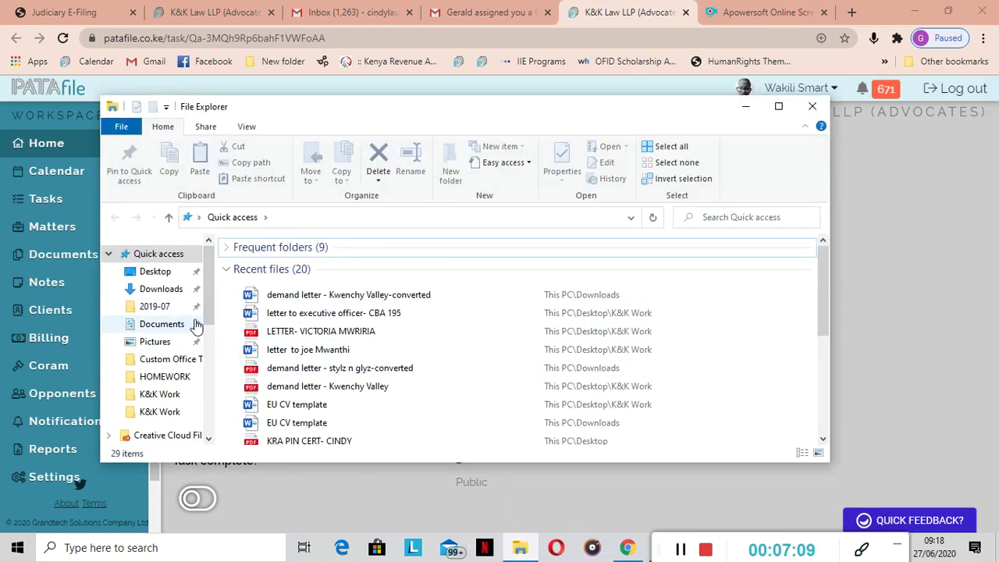
left_click(173, 414)
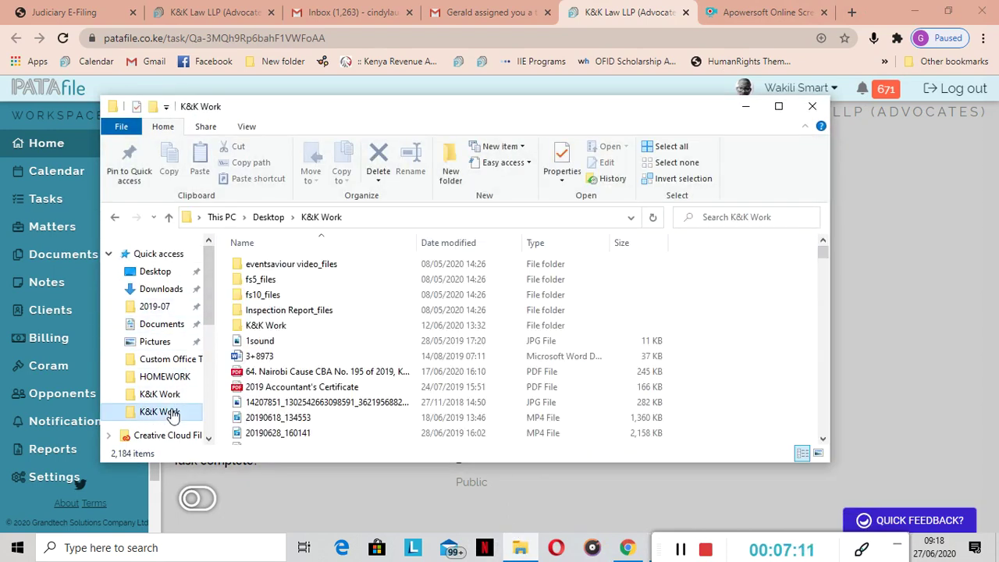
left_click(701, 218)
type("subm")
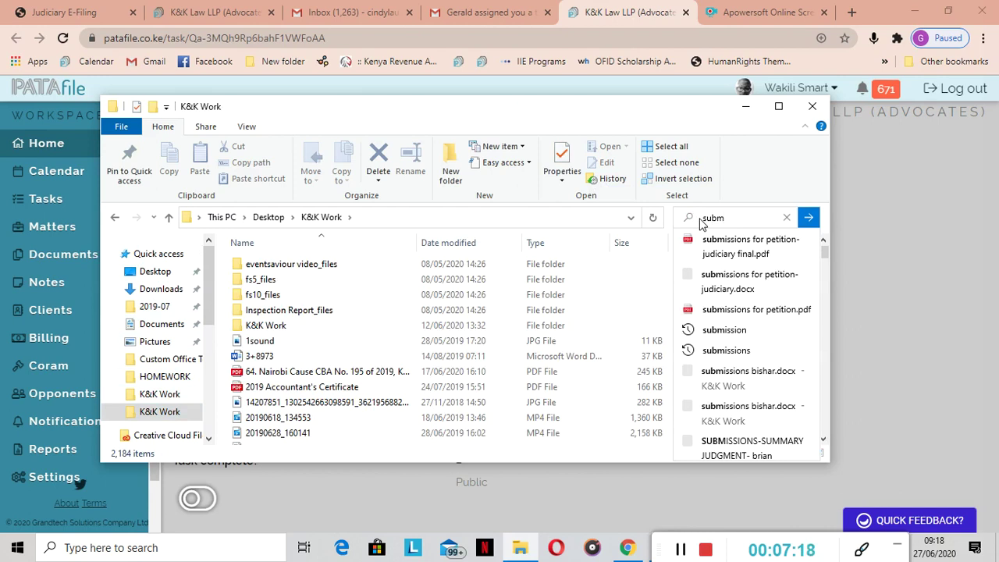
type("ission")
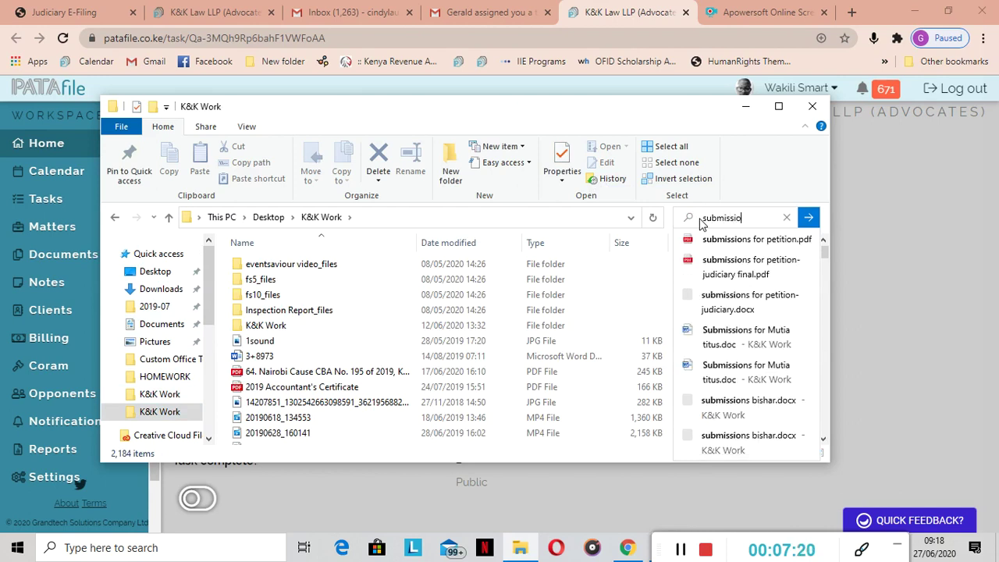
key("Return")
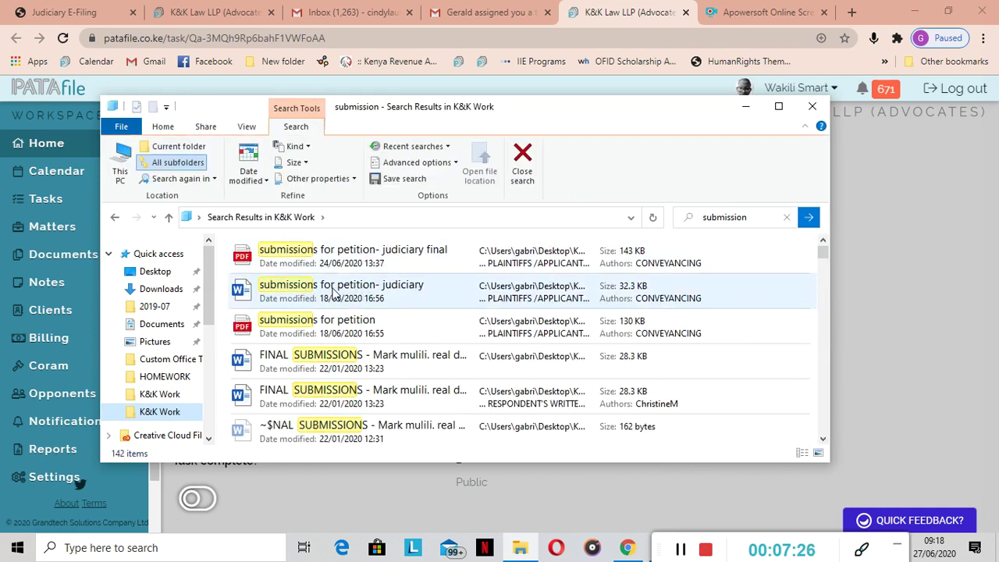
Open 'submissions for petition- judiciary' in Word after dismissing its warning and discarding recovered files
left_click(336, 292)
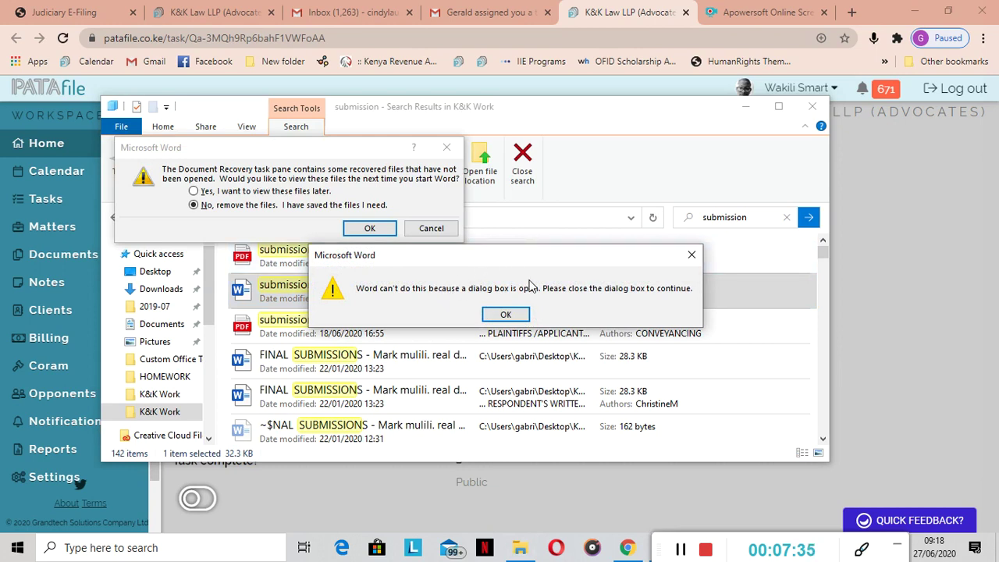
left_click(691, 256)
left_click(370, 228)
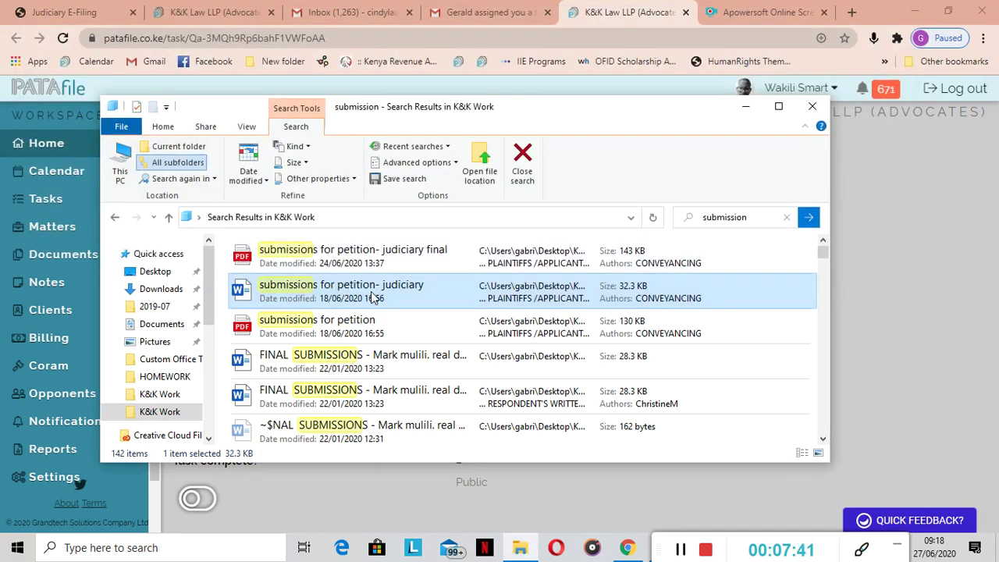
double_click(374, 297)
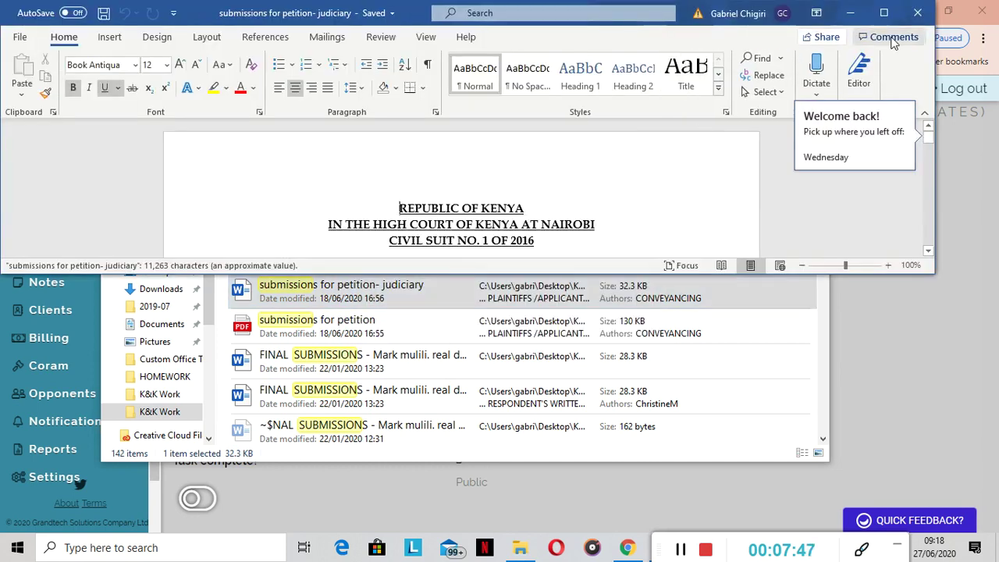
Maximize Word to review the petition submissions heading, then return to the PATAfile task page
left_click(883, 16)
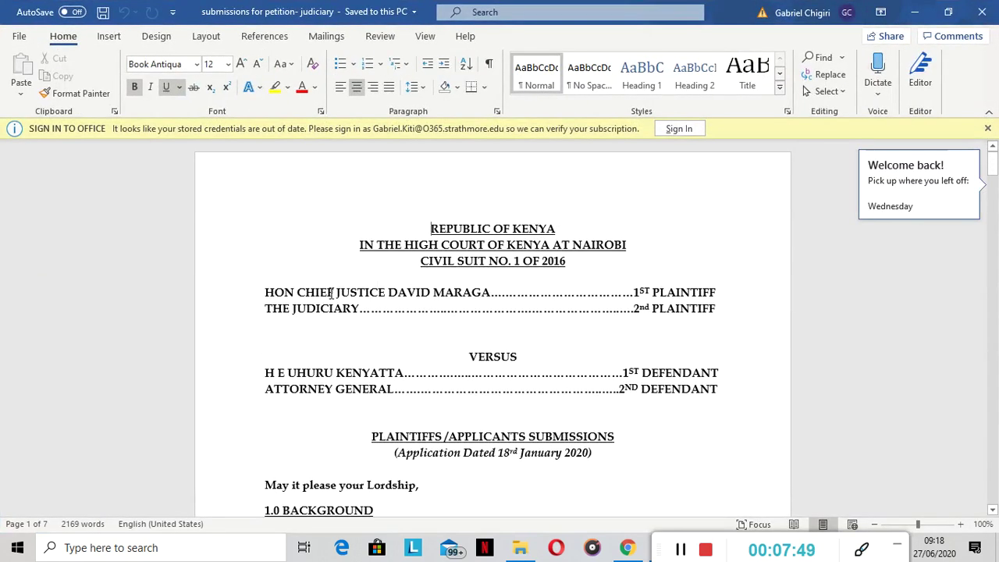
left_click(411, 221)
left_click(570, 295)
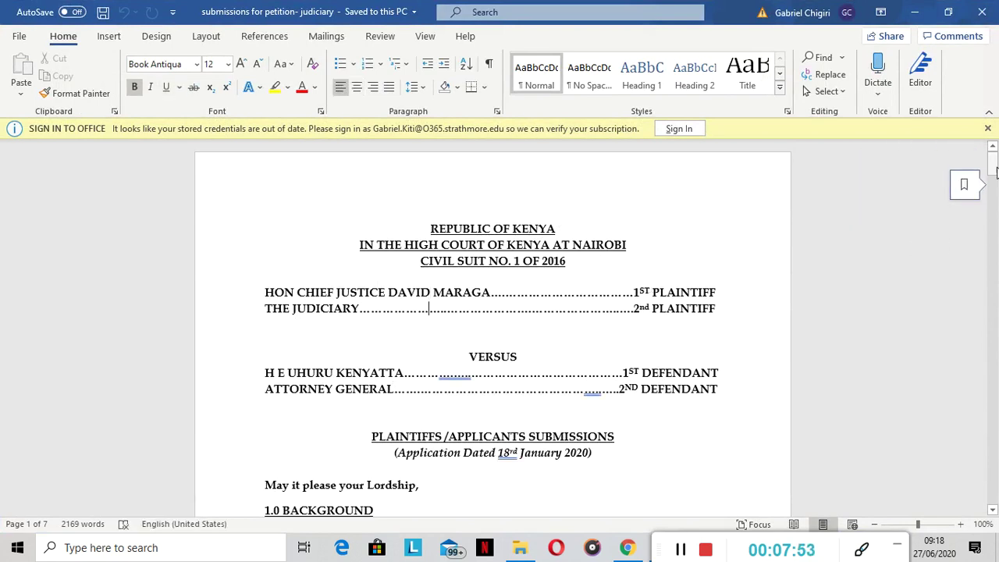
left_click_drag(994, 173, 965, 160)
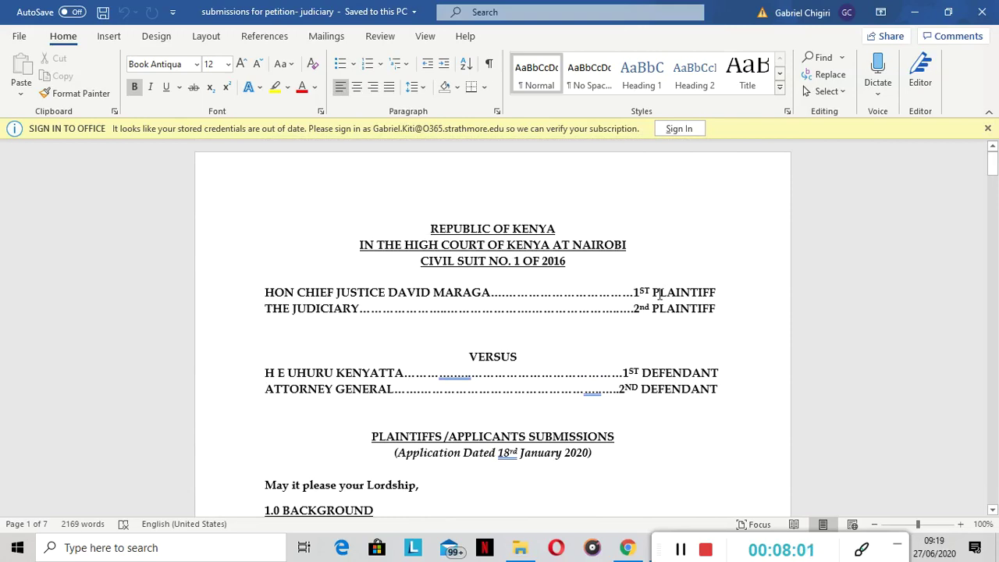
left_click(627, 548)
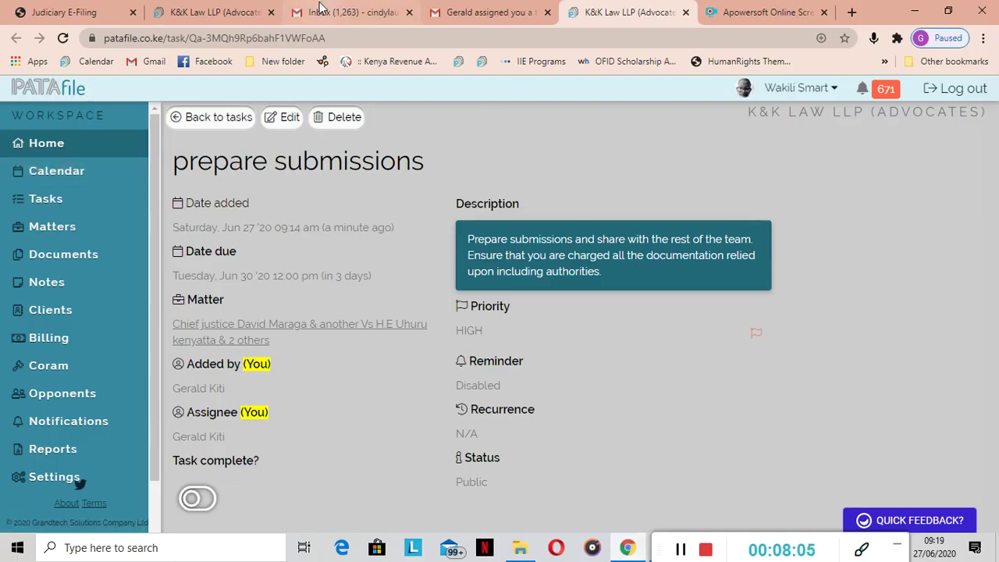
Open Google Drive in a new tab from the prepare submissions task email
left_click(324, 14)
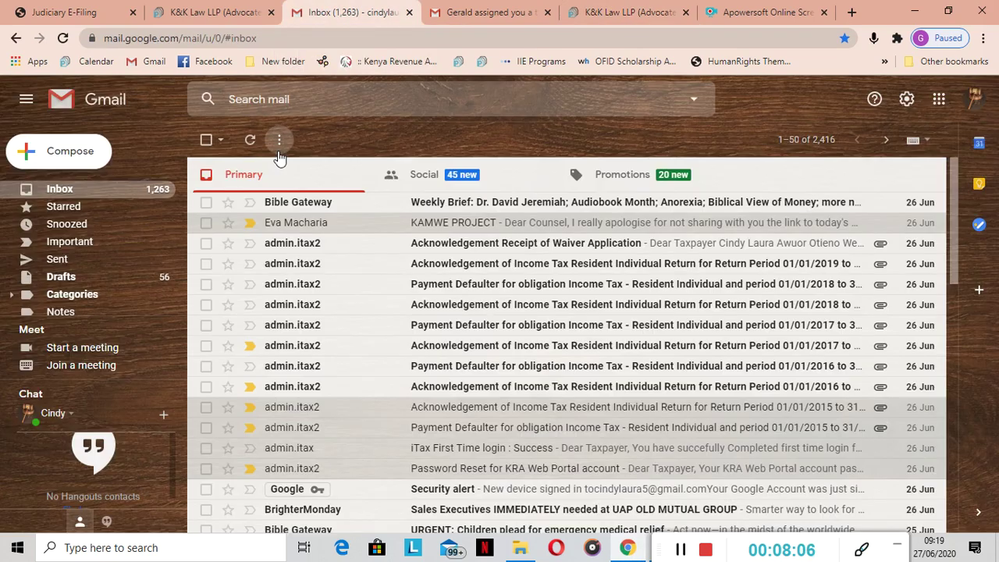
left_click(479, 22)
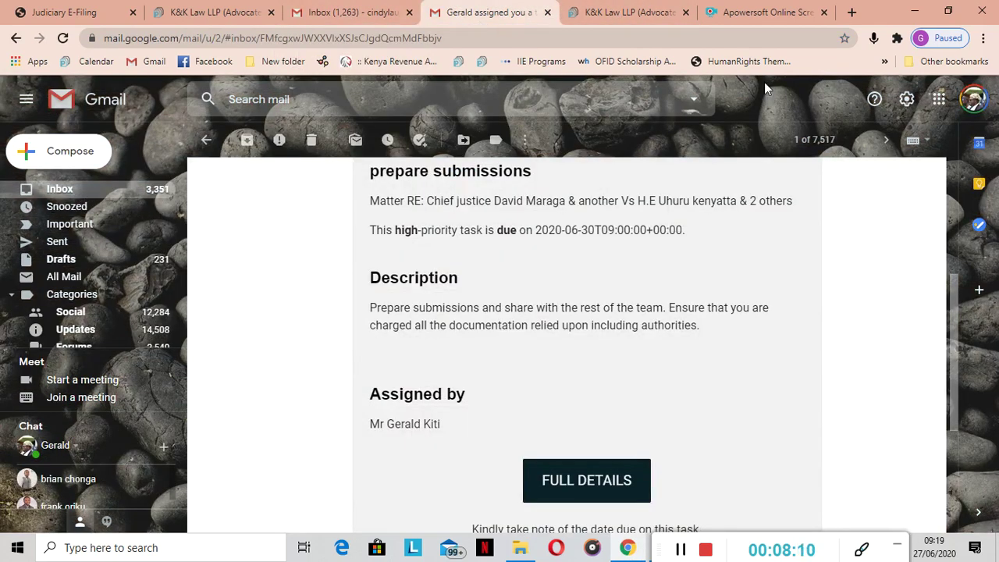
left_click(939, 99)
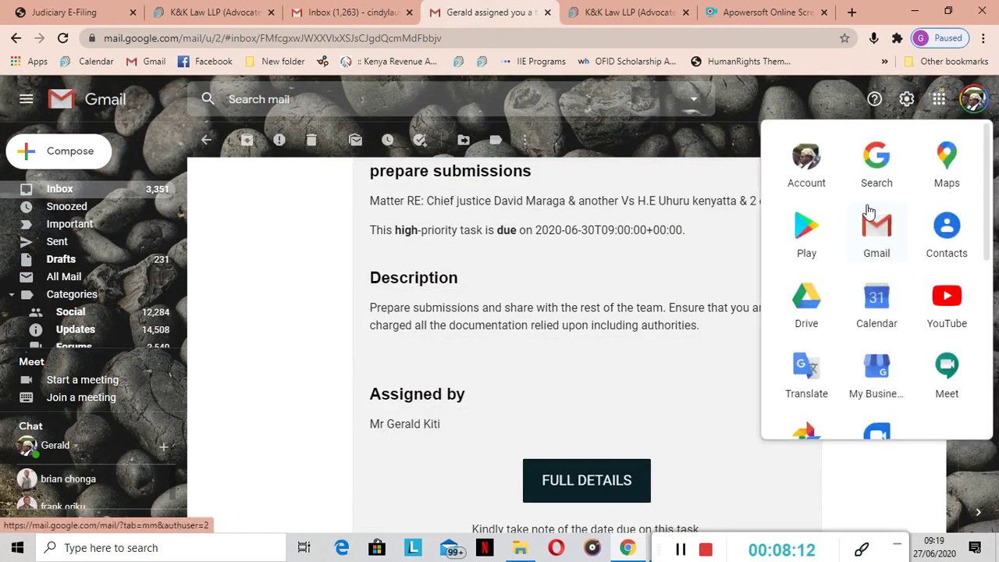
left_click(803, 301)
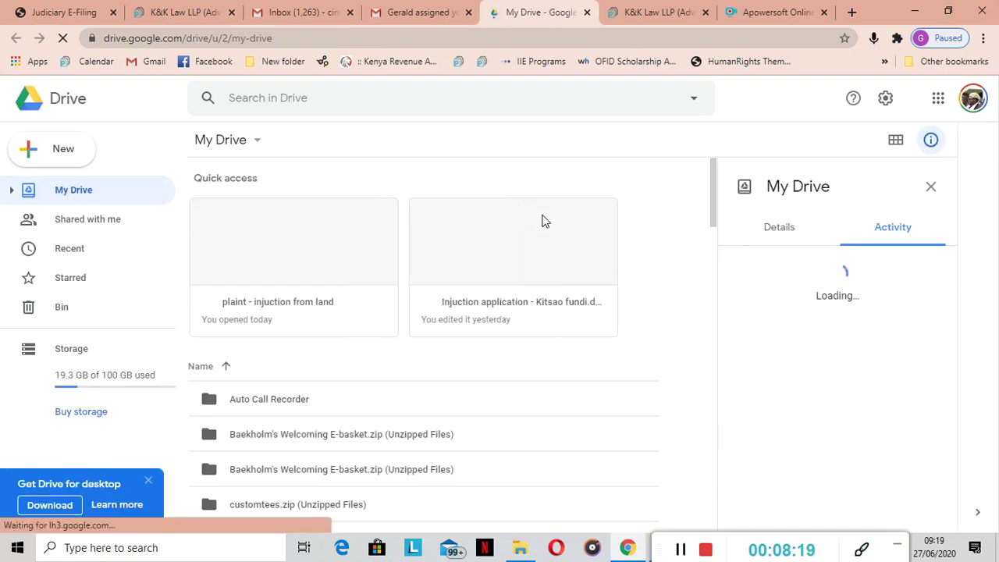
Find 'submissions for petition- judiciary.docx' by searching 'sub' and open it with Google Docs
left_click(254, 103)
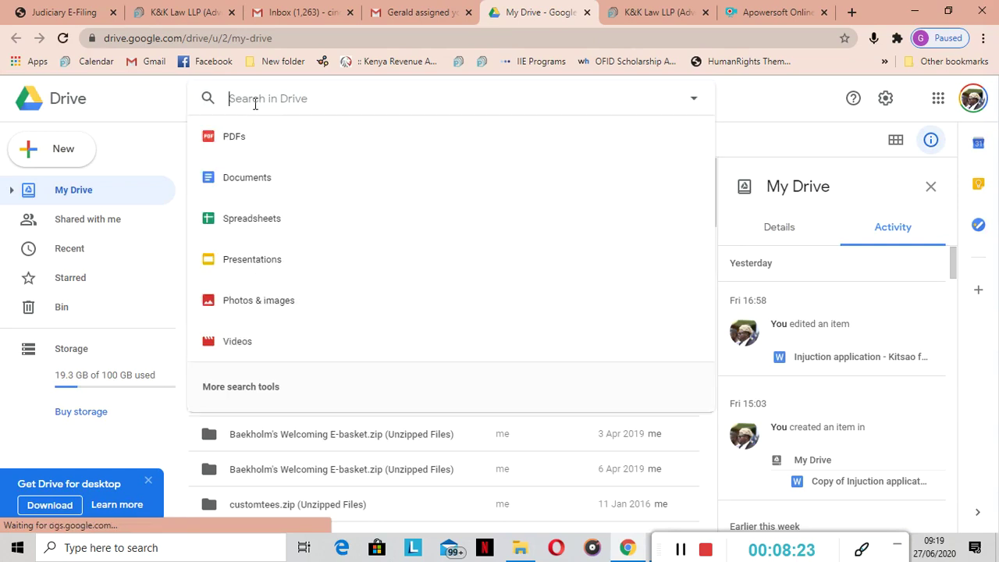
type("sub")
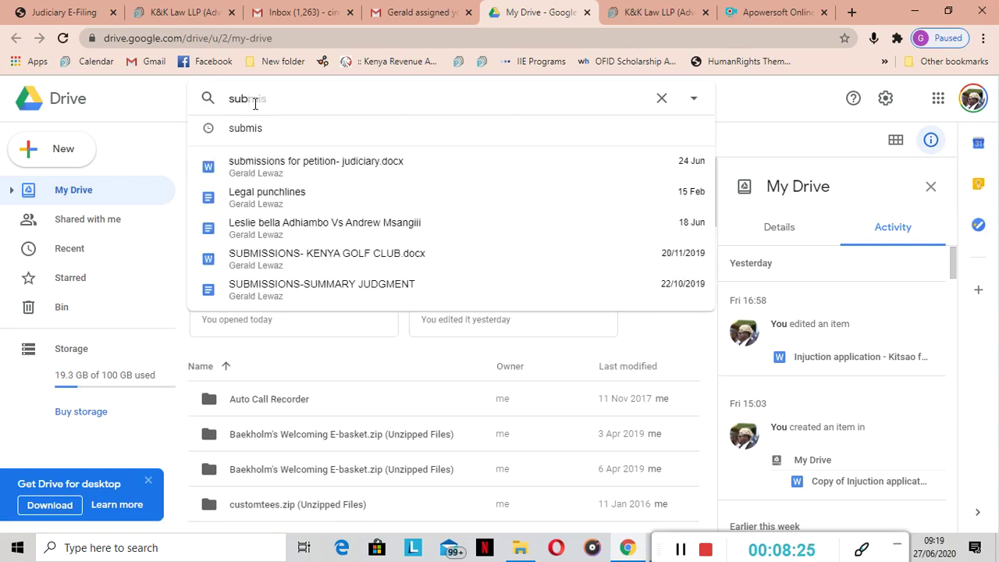
left_click(287, 161)
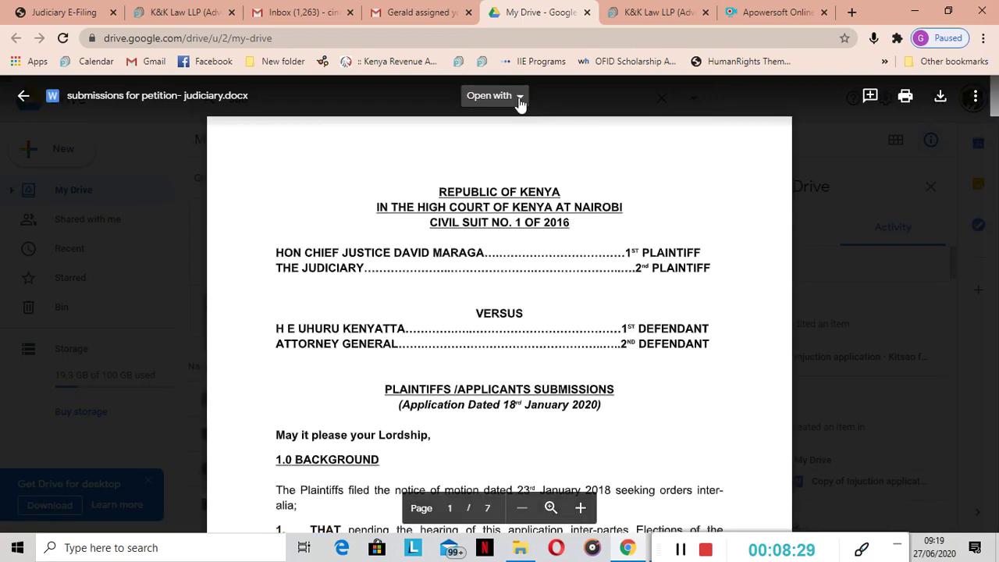
left_click(520, 97)
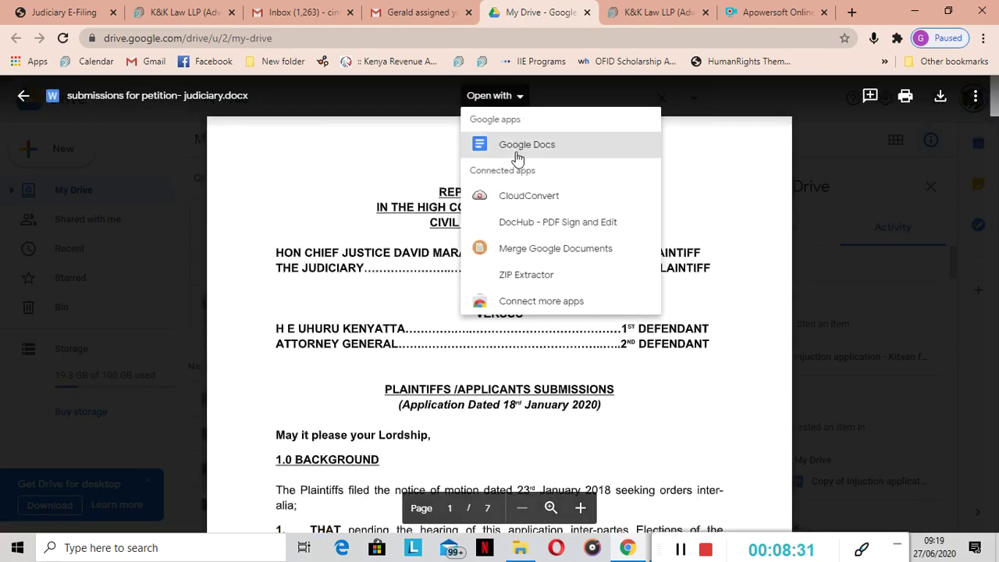
left_click(516, 150)
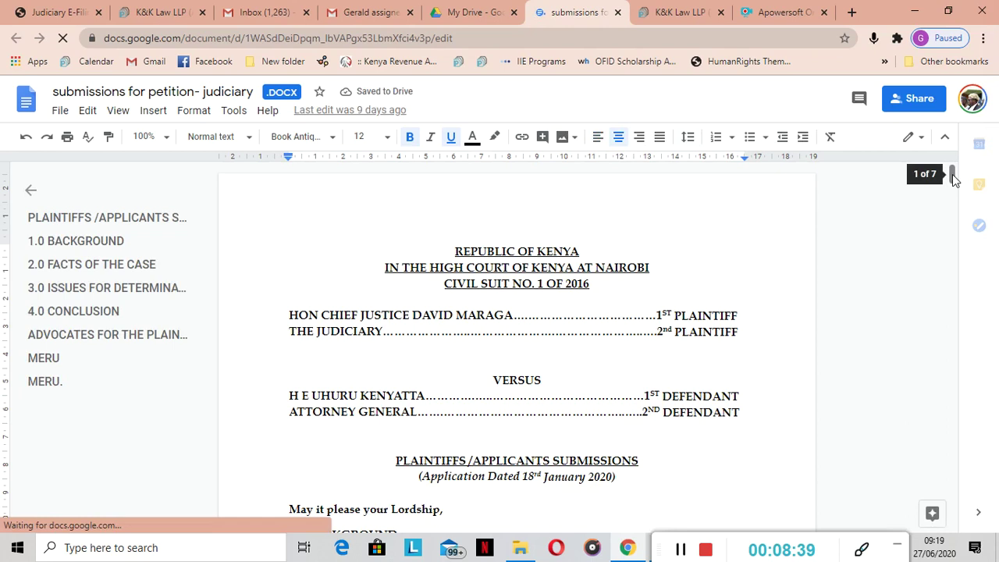
Copy the submissions document's Google Docs address and return to the PATAfile task tab
mouse_move(952, 178)
left_mouse_down()
mouse_move(950, 196)
mouse_move(952, 179)
left_mouse_up()
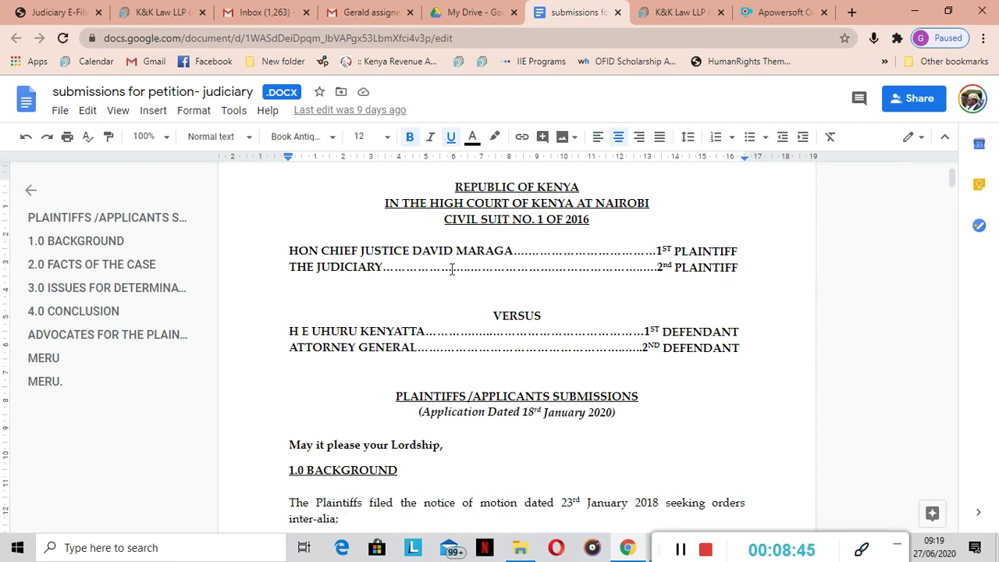
left_click_drag(105, 37, 461, 44)
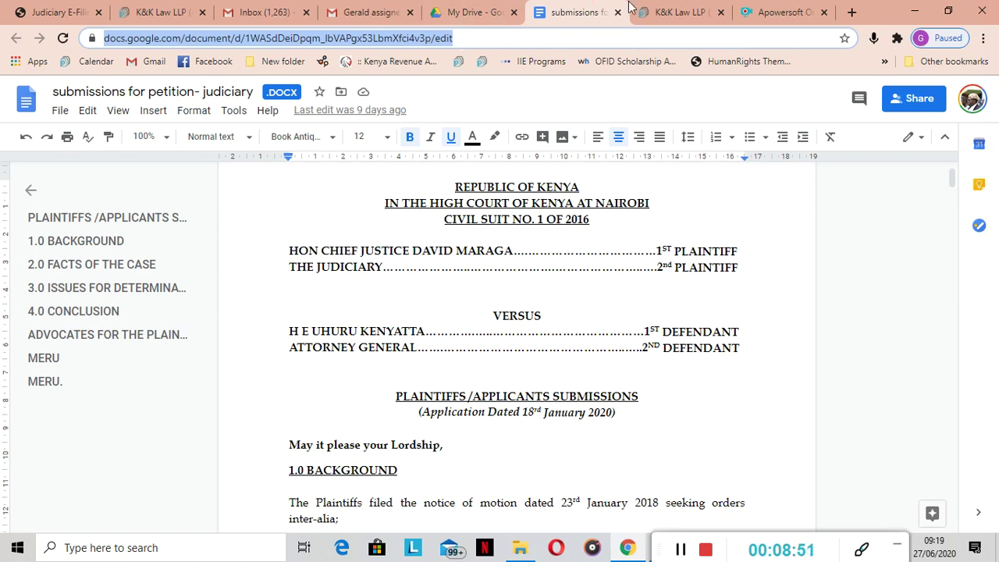
left_click(662, 13)
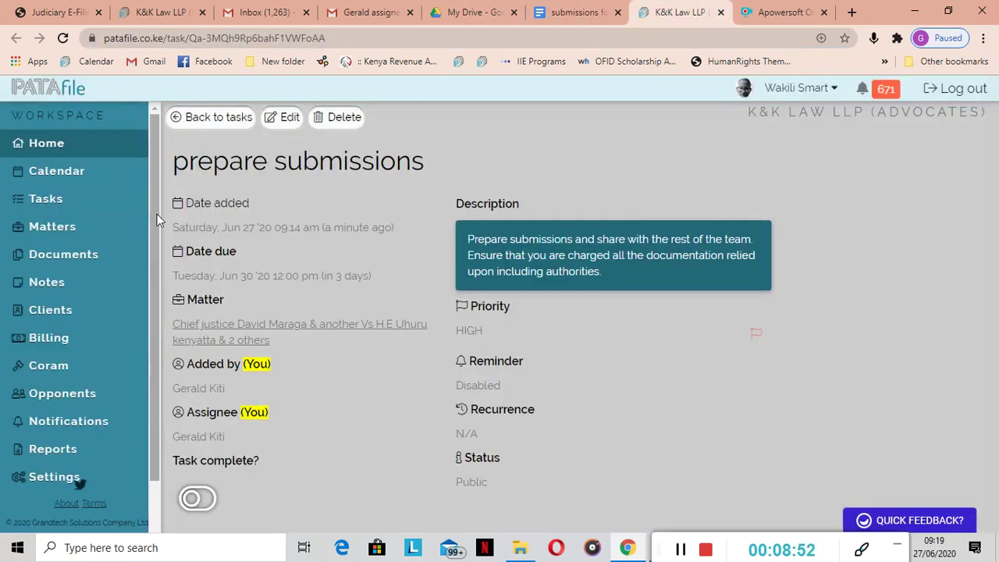
Find the Chief Justice petition matter by title search 'chief' and view its Documents section
left_click(74, 234)
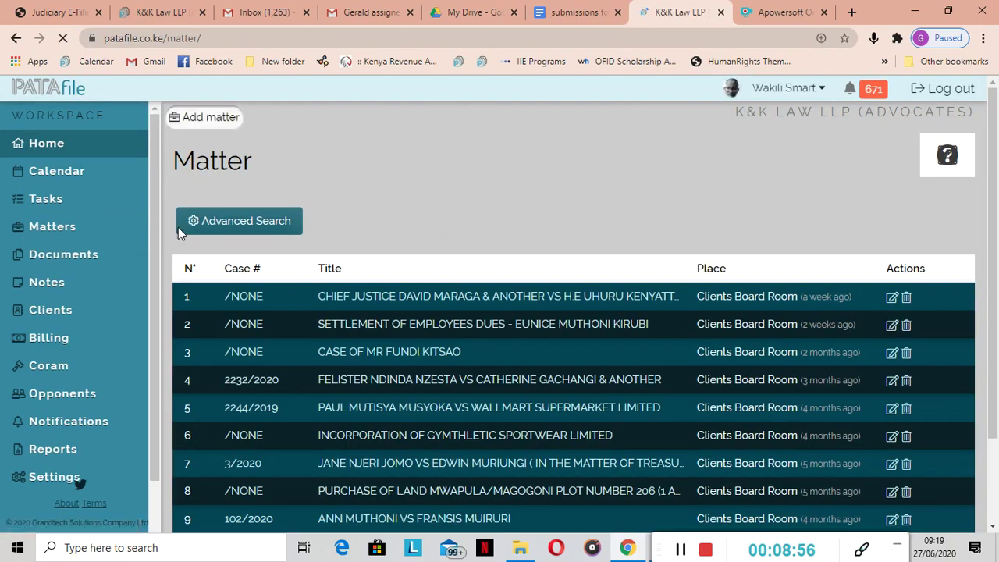
left_click(239, 219)
left_click(210, 260)
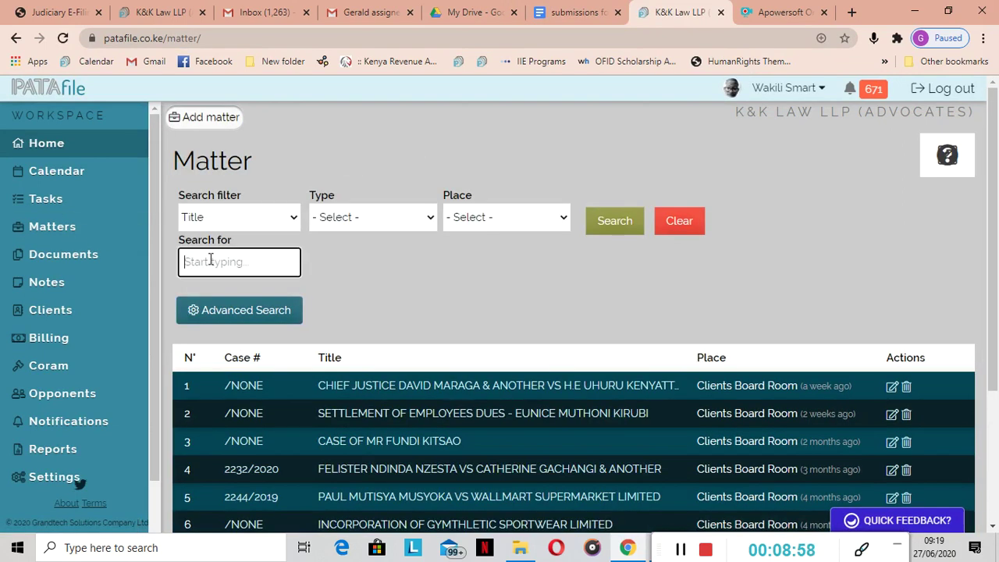
type("chief")
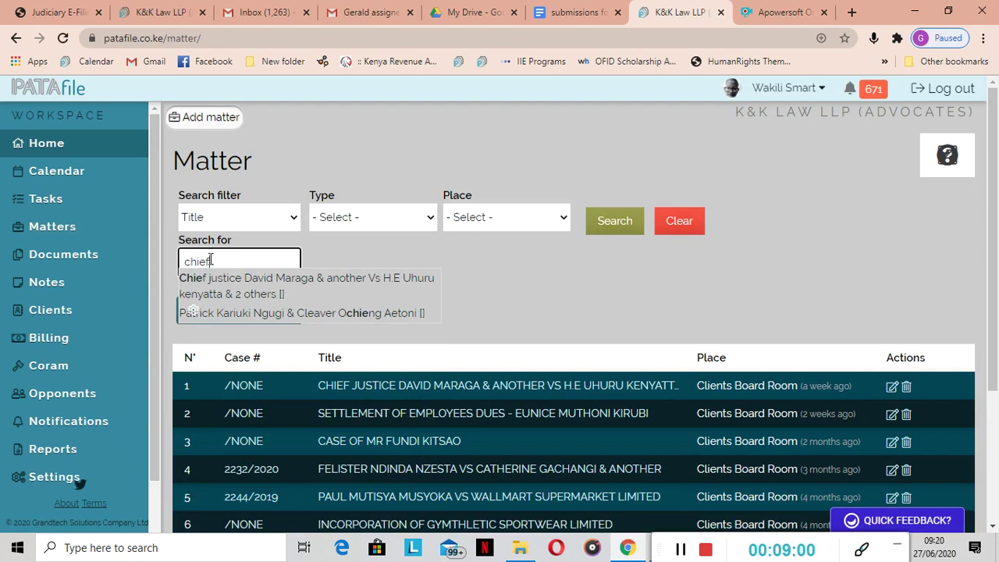
left_click(237, 280)
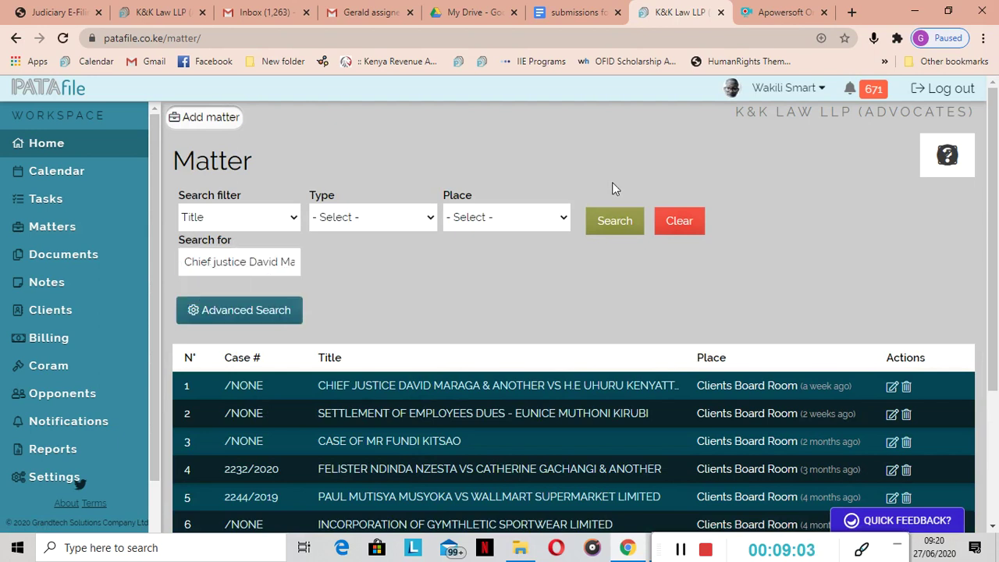
left_click(616, 220)
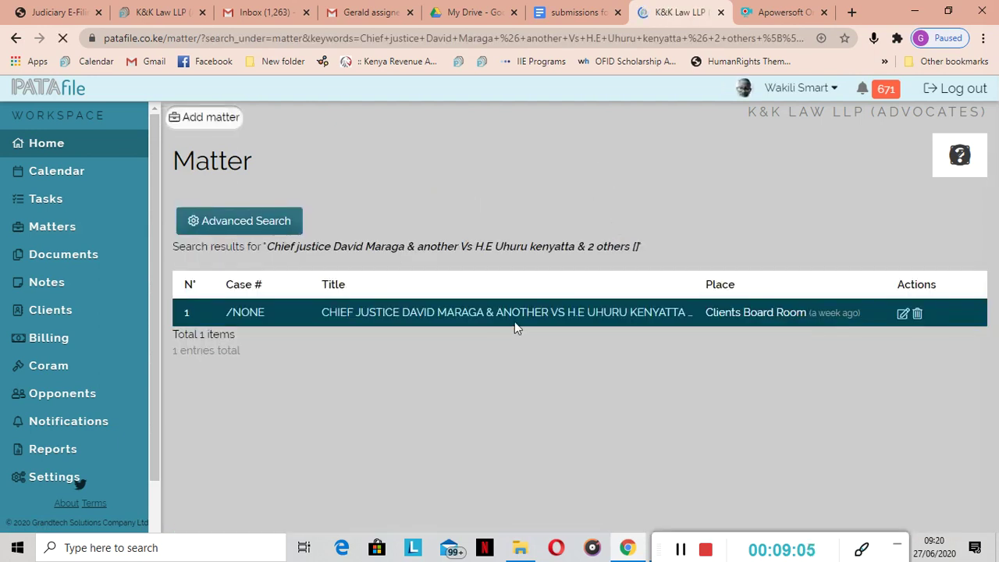
left_click(509, 313)
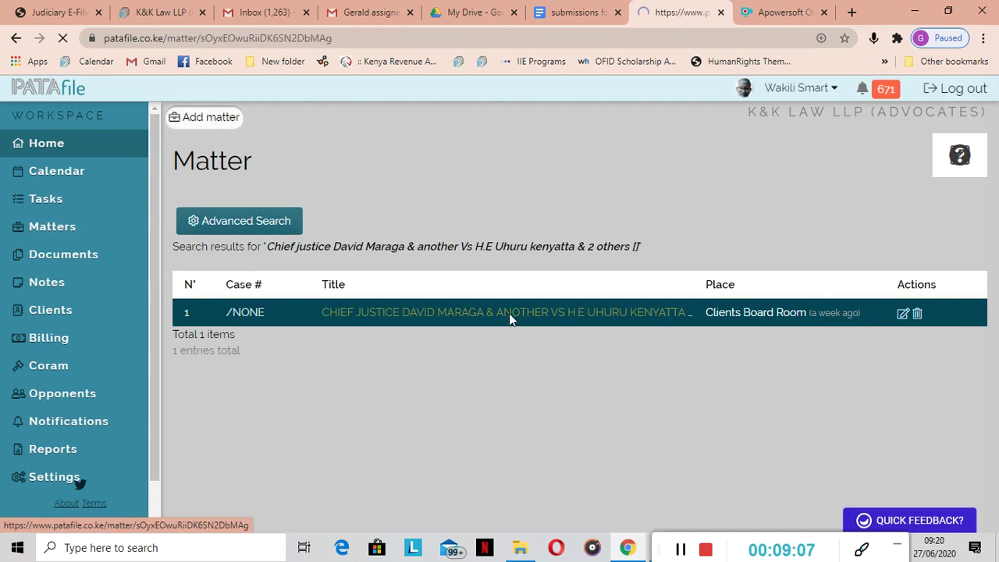
scroll(997, 213, "down", 1)
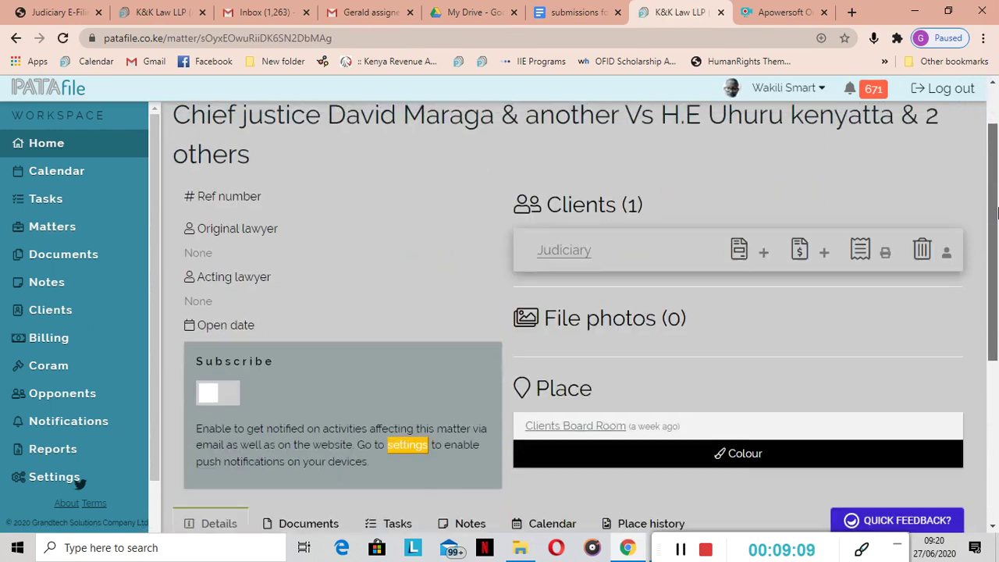
scroll(997, 212, "down", 4)
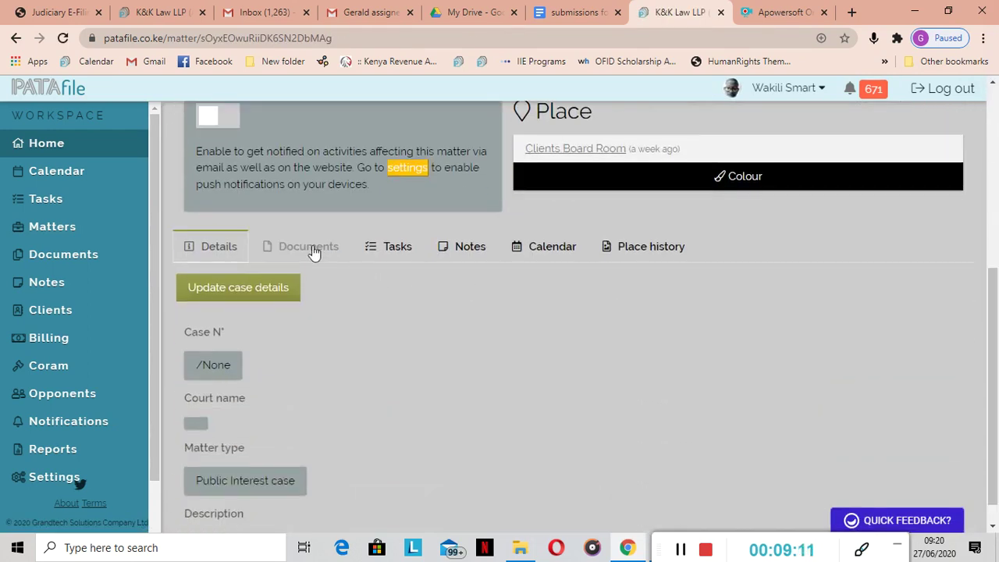
left_click(312, 249)
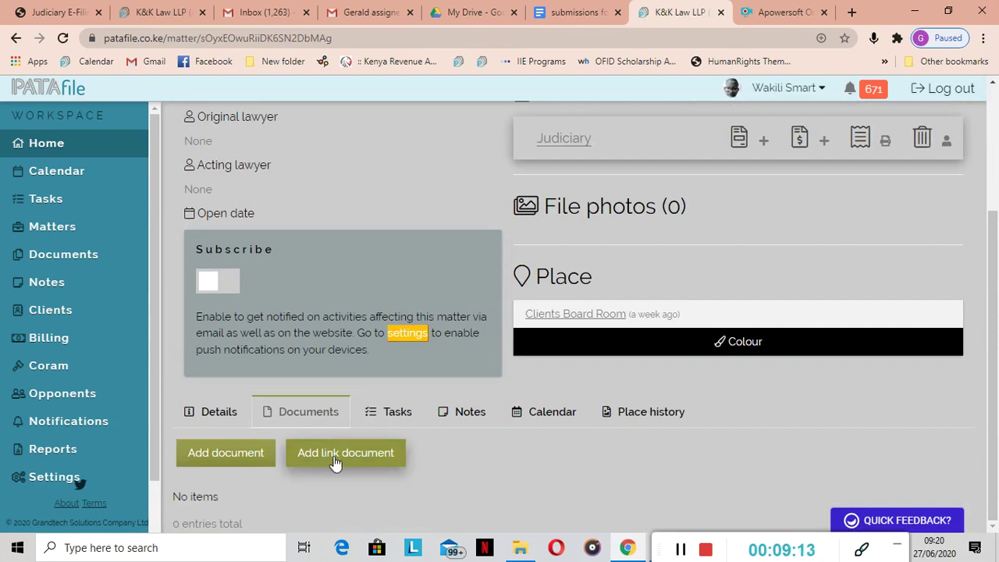
Link the pasted Google Docs address as 'Draft submissions' with a description, categorised under Submissions
left_click(335, 460)
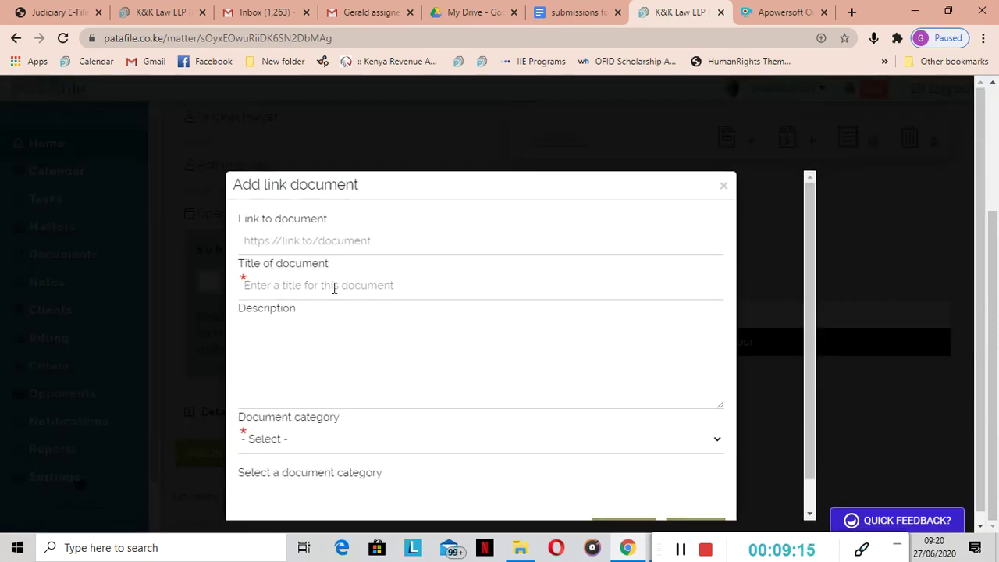
left_click(291, 240)
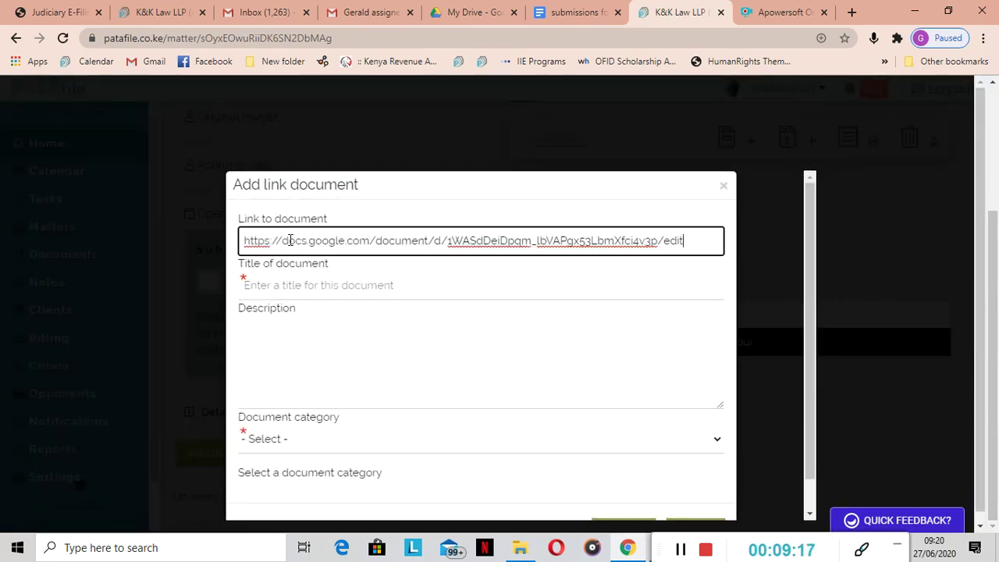
left_click(278, 291)
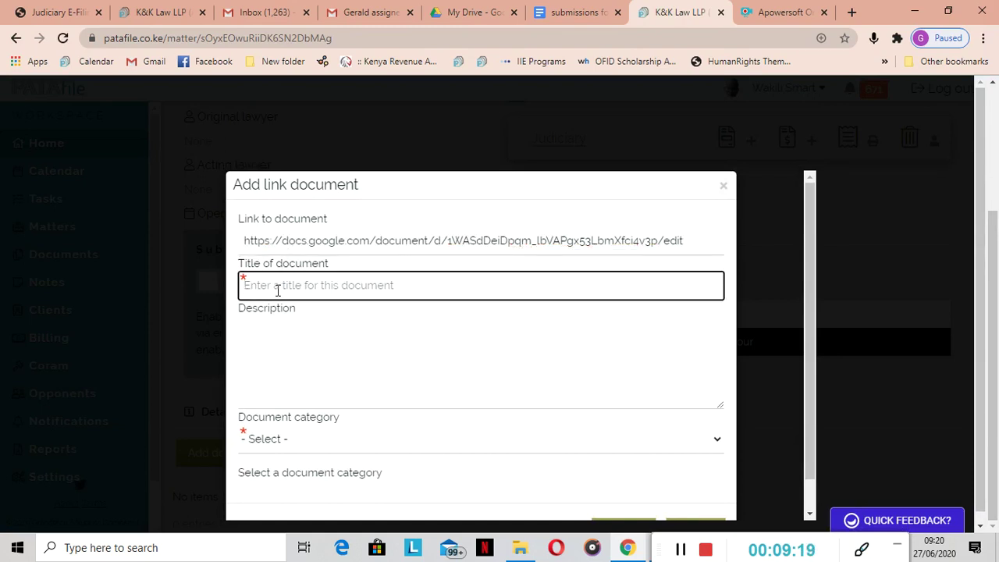
type("Draft submissions")
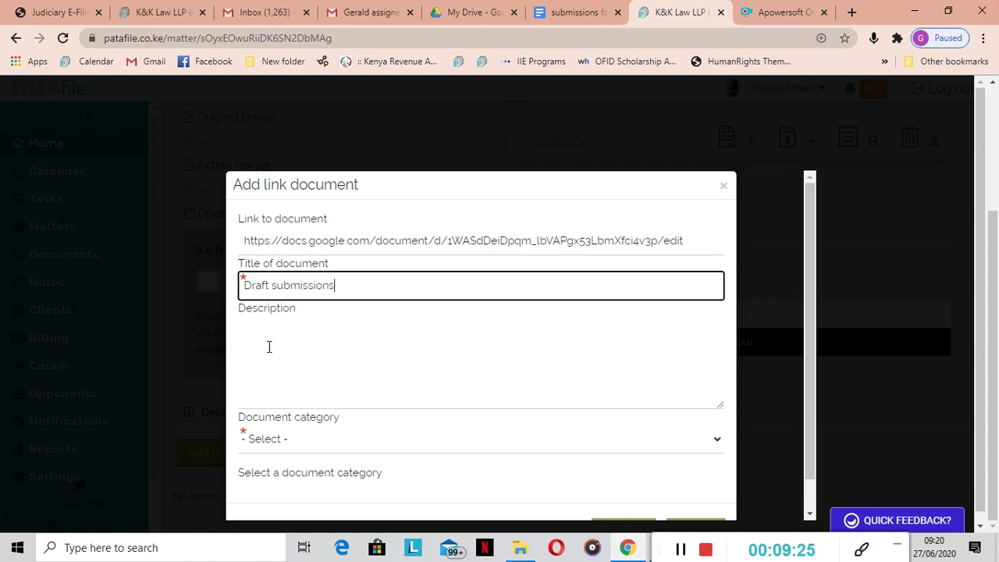
left_click(269, 347)
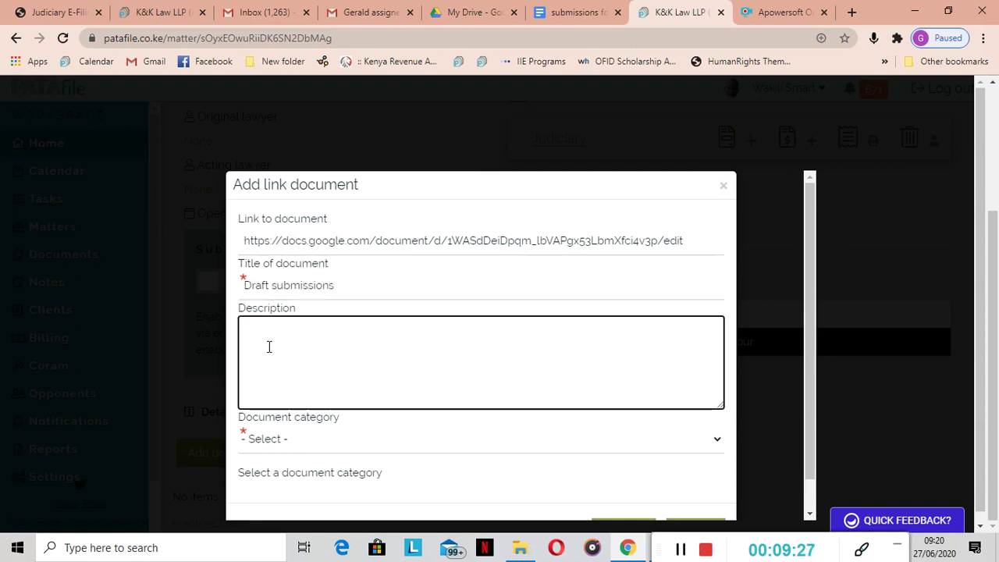
type("skeleton submissions to be worked on by the res")
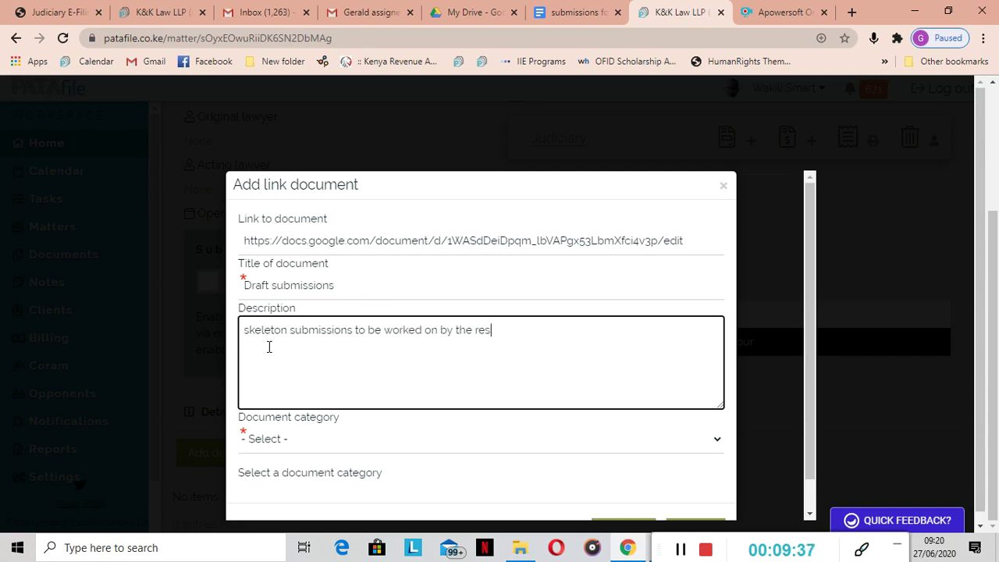
type("of the team")
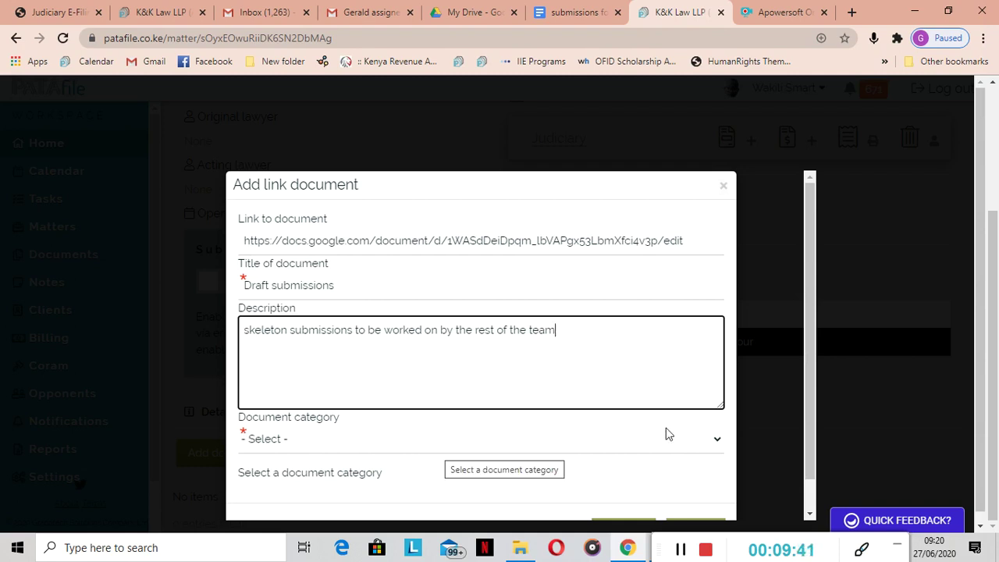
left_click(717, 441)
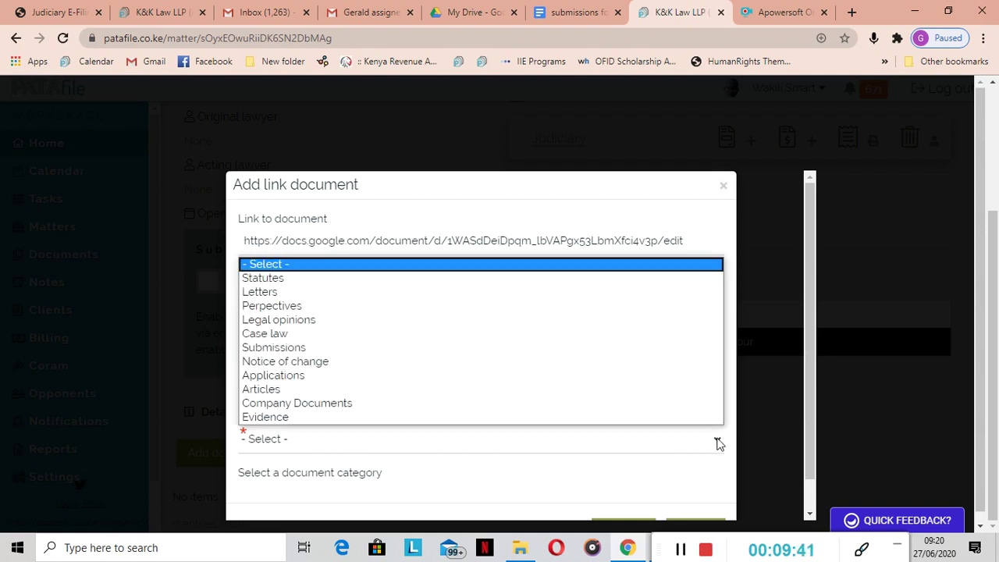
left_click(382, 348)
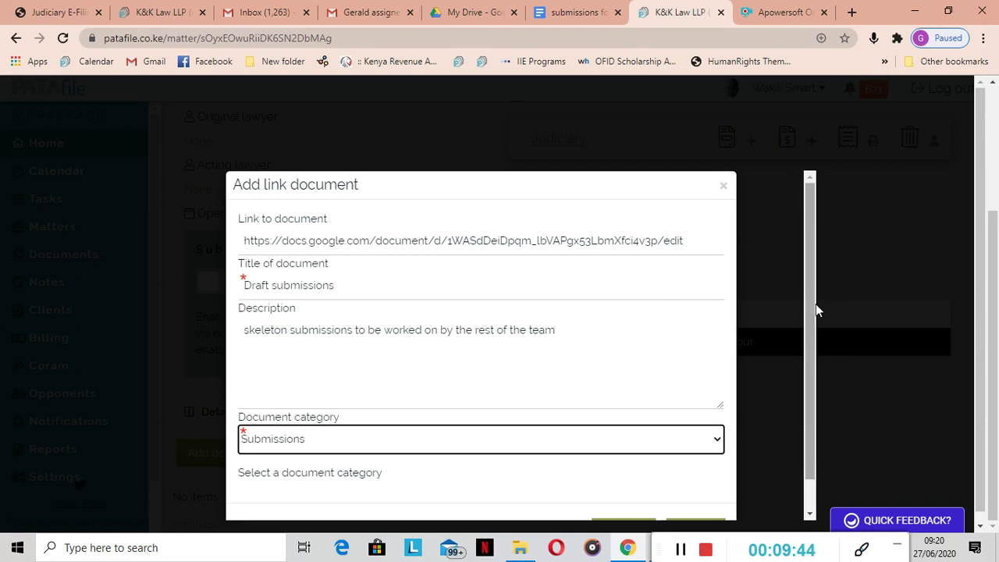
left_click_drag(817, 304, 830, 380)
left_click(628, 503)
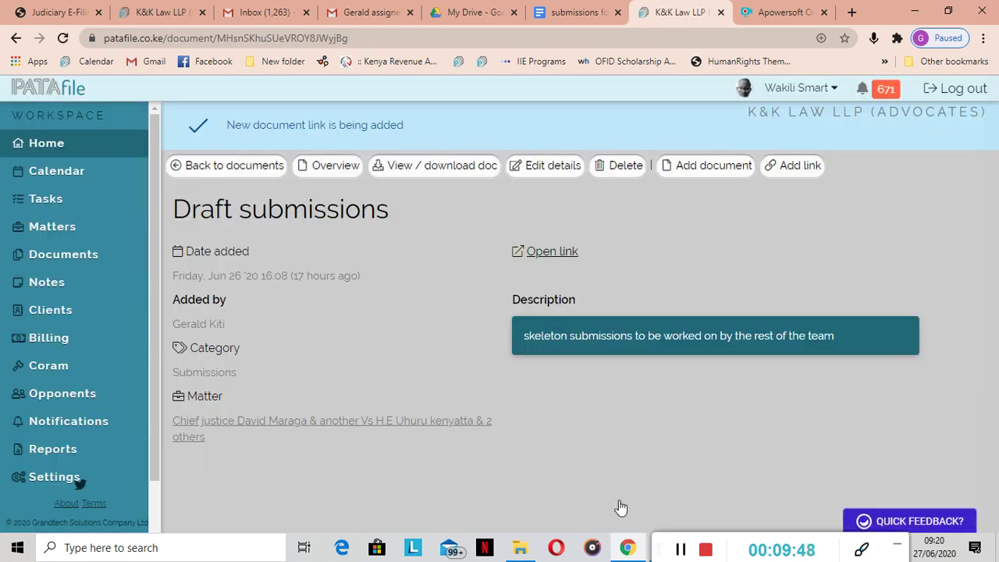
Search matters for 'chief', open the petition matter, and check its Documents tab
left_click(38, 231)
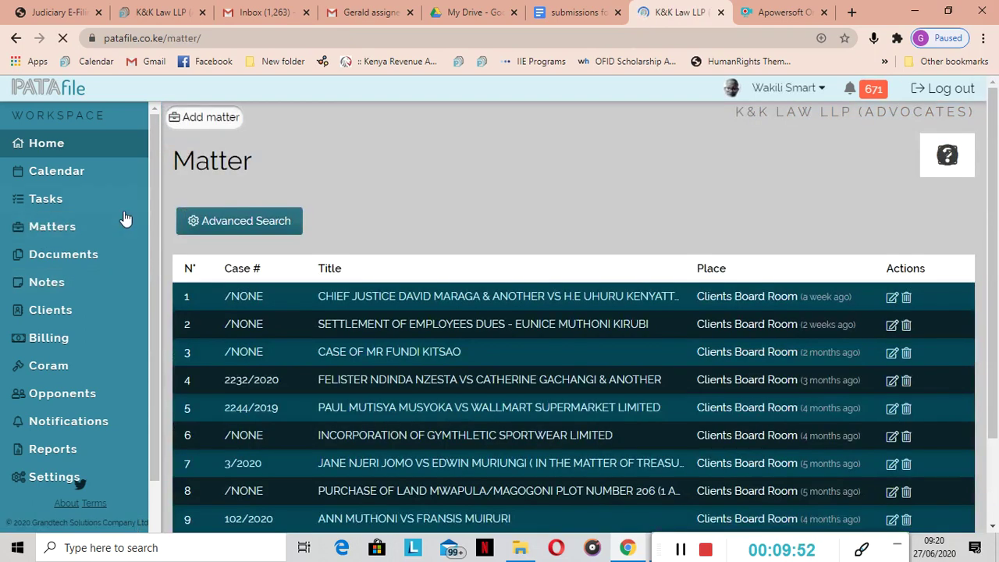
left_click(227, 223)
left_click(229, 261)
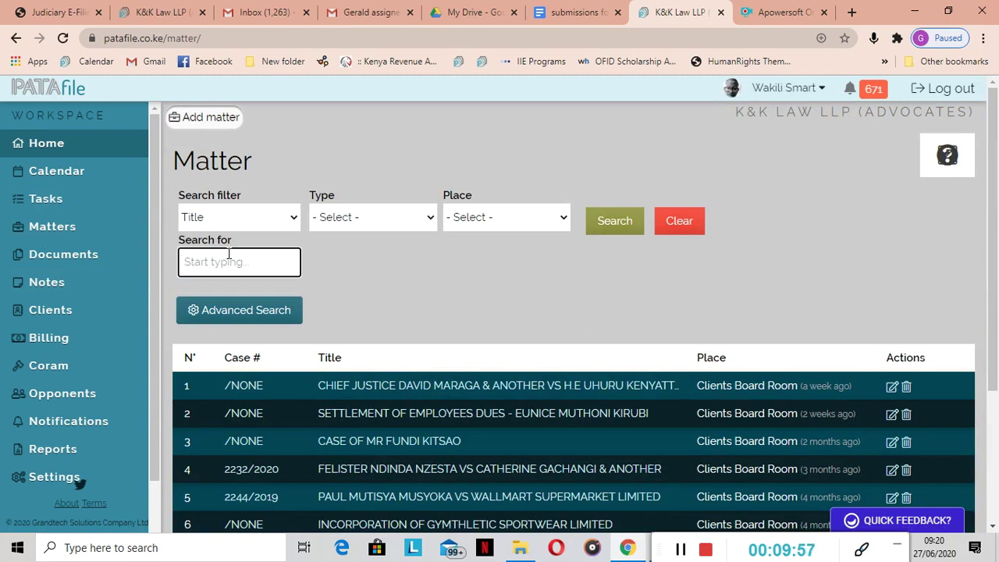
type("chief")
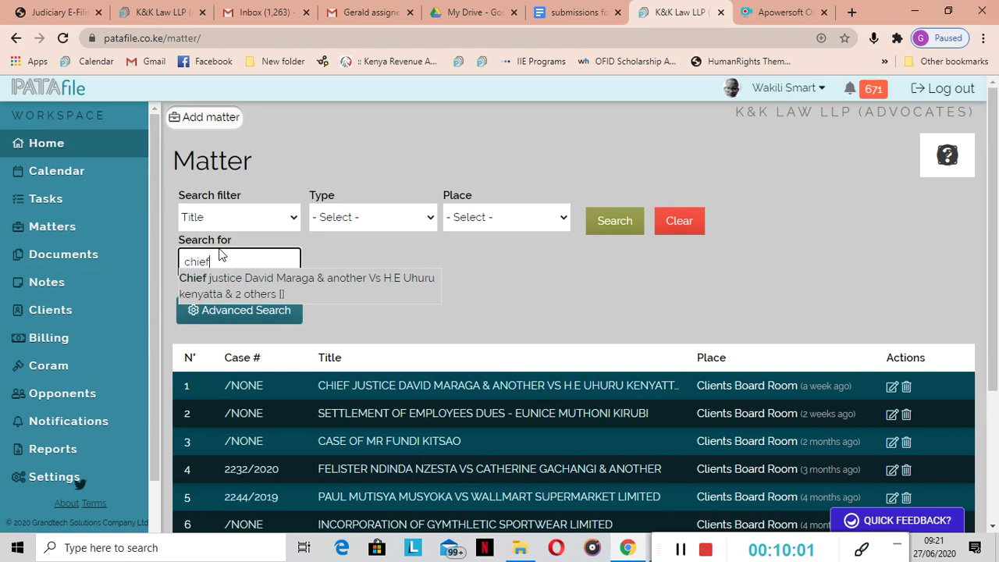
left_click(254, 283)
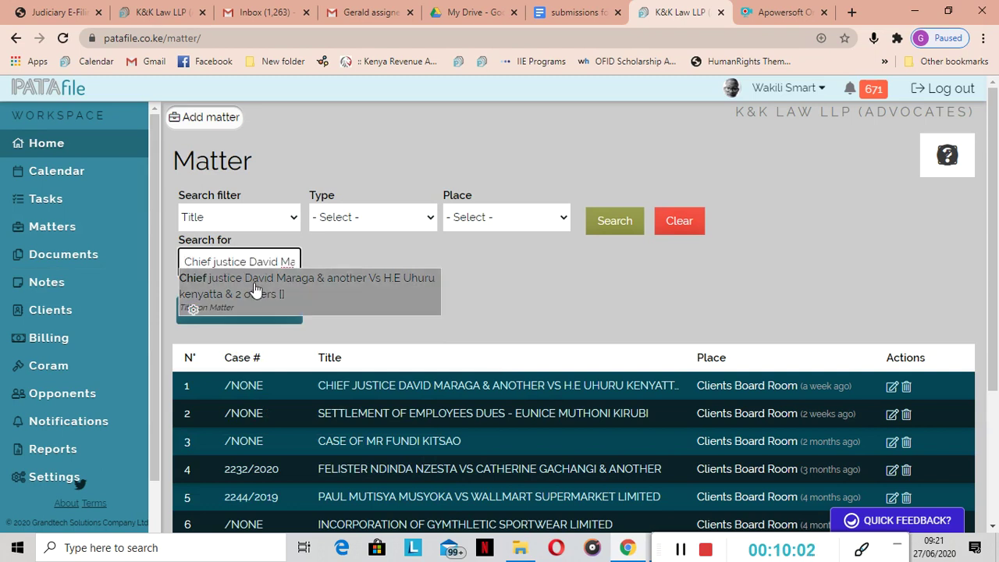
left_click(605, 223)
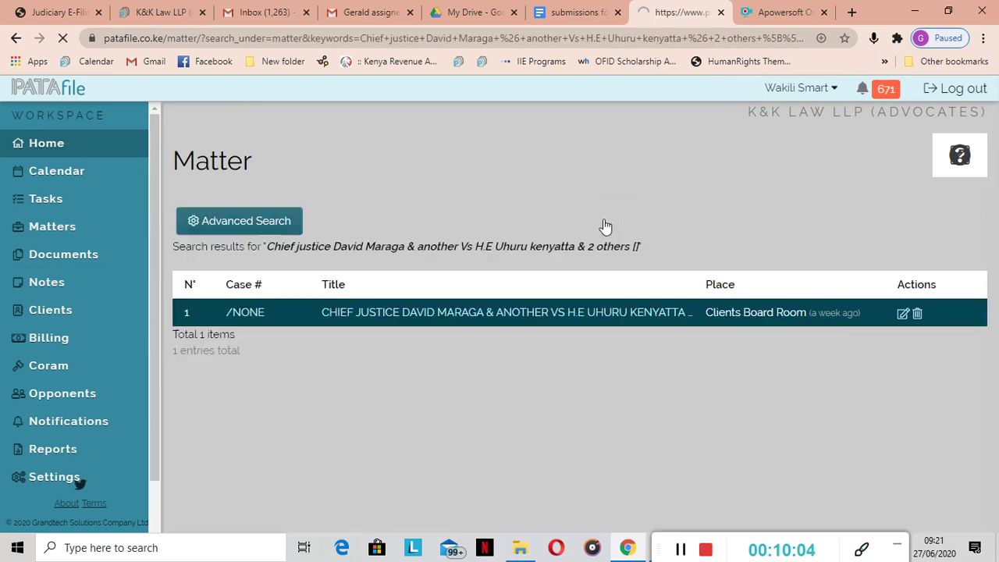
left_click(416, 313)
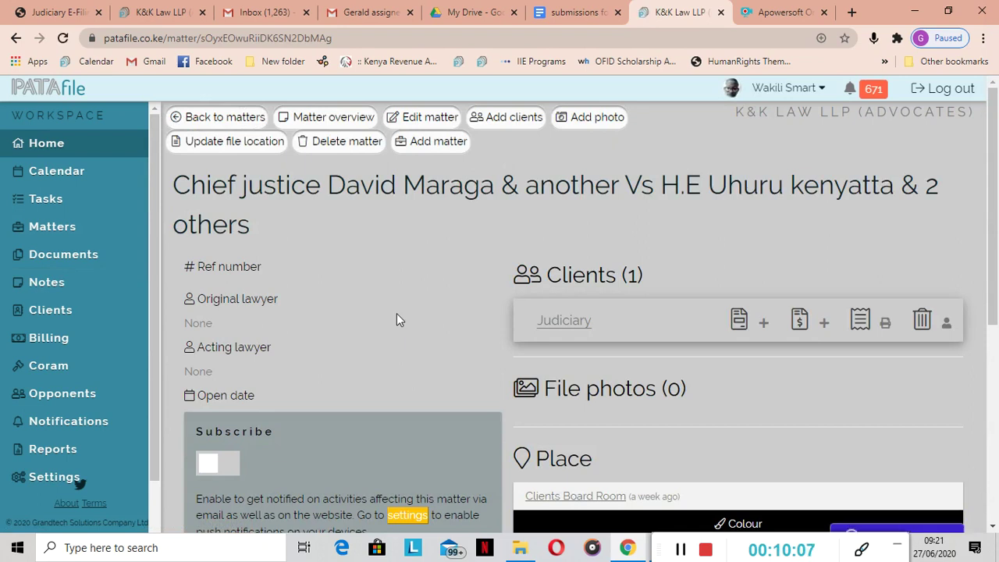
scroll(397, 321, "down", 1)
scroll(397, 313, "down", 4)
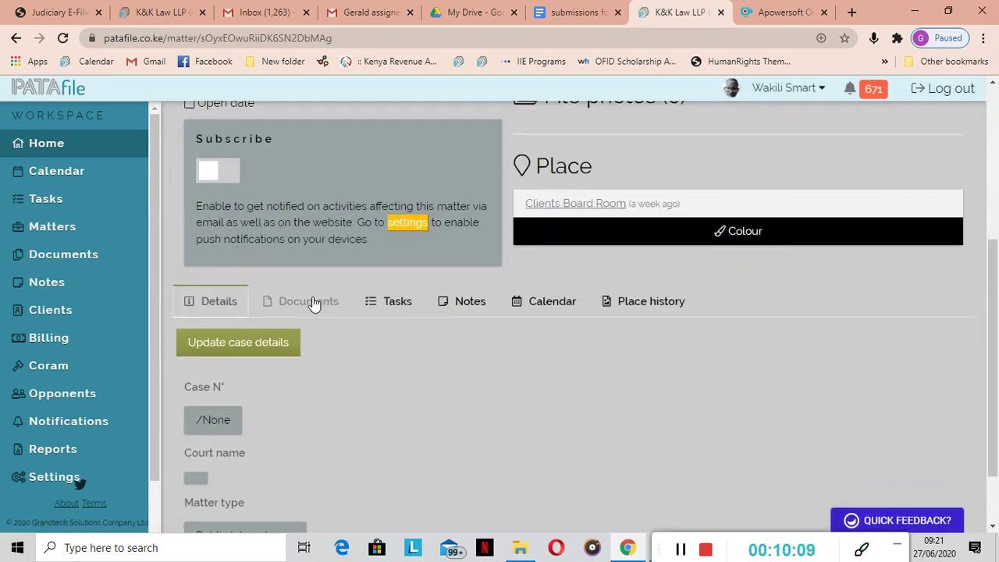
left_click(312, 302)
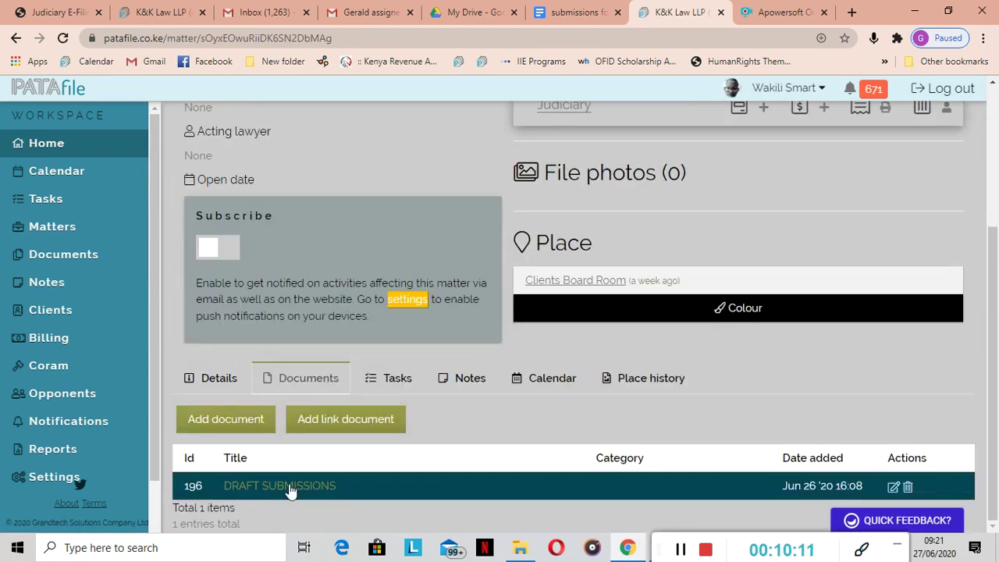
Open the DRAFT SUBMISSIONS record from the firm-wide documents list and follow its Google Docs link
left_click(67, 256)
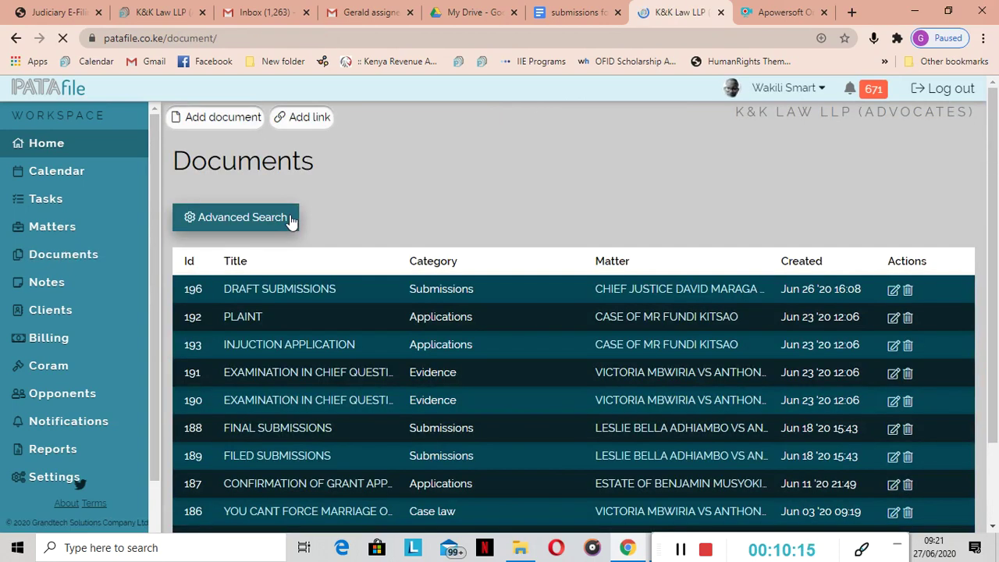
left_click(279, 290)
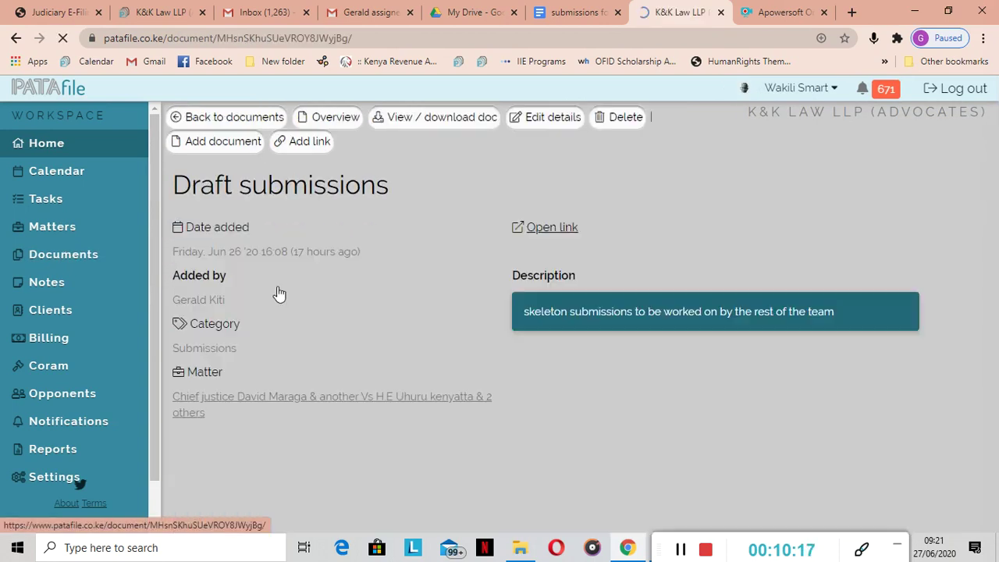
left_click(546, 229)
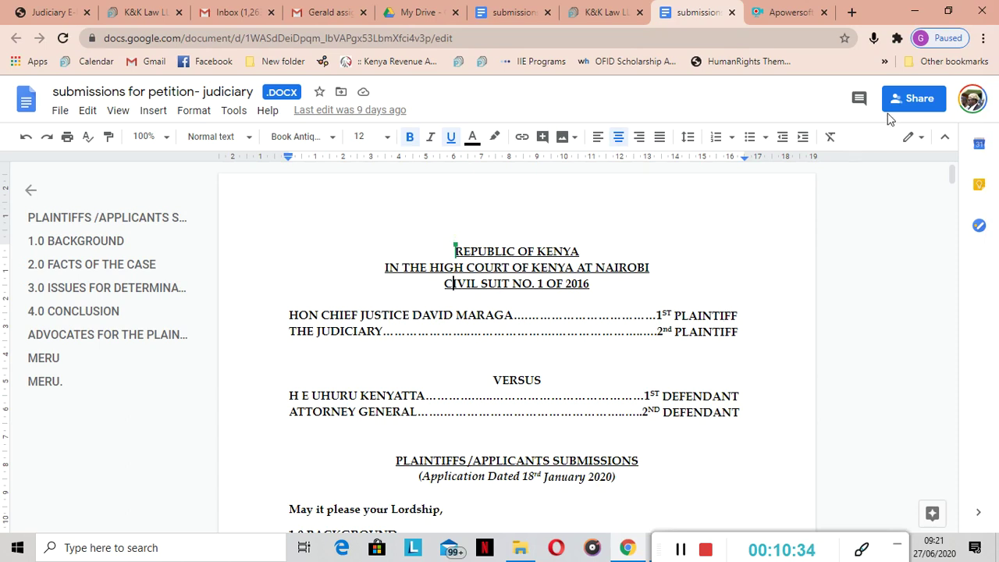
left_click(918, 106)
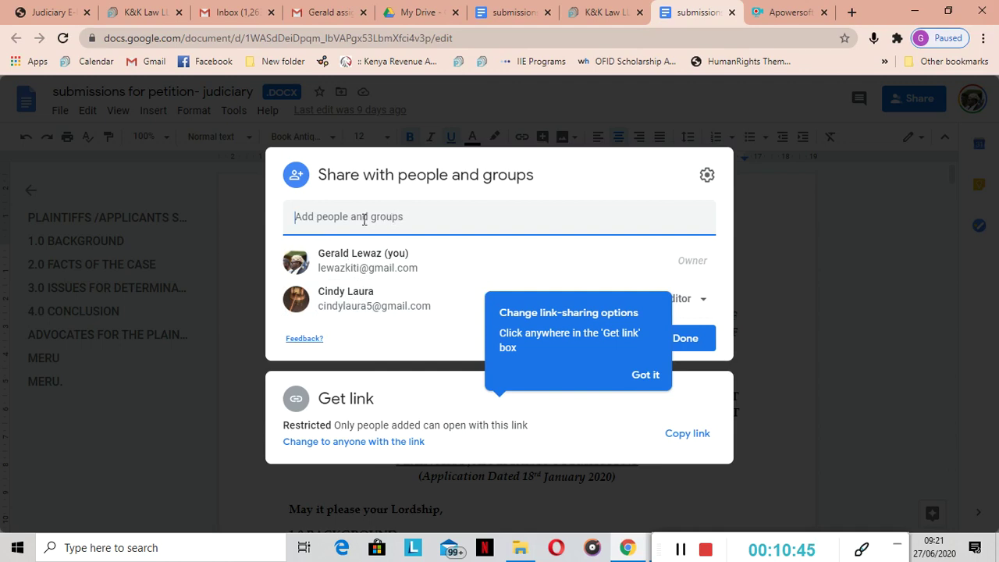
left_click(785, 183)
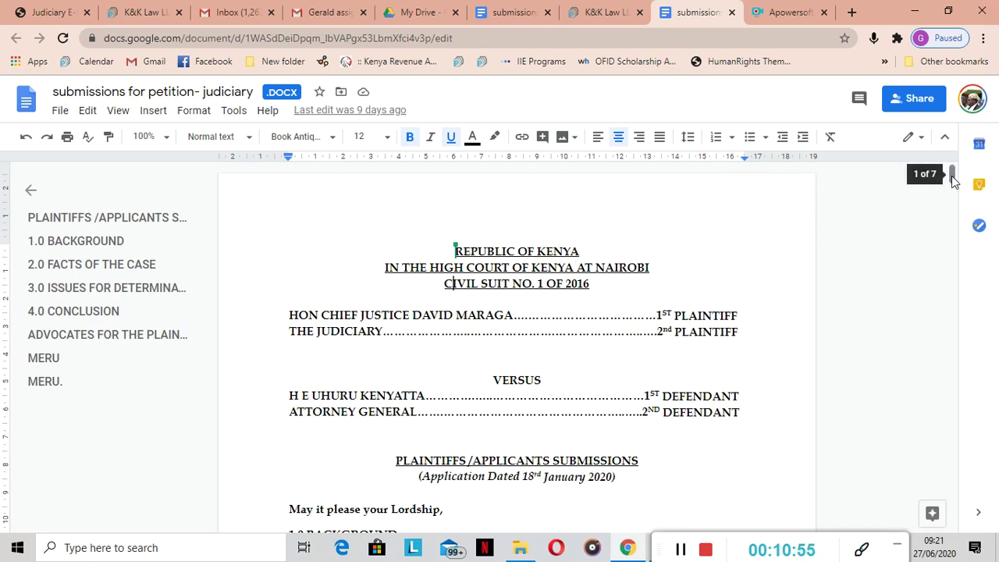
mouse_move(952, 178)
left_mouse_down()
mouse_move(953, 352)
mouse_move(936, 181)
left_mouse_up()
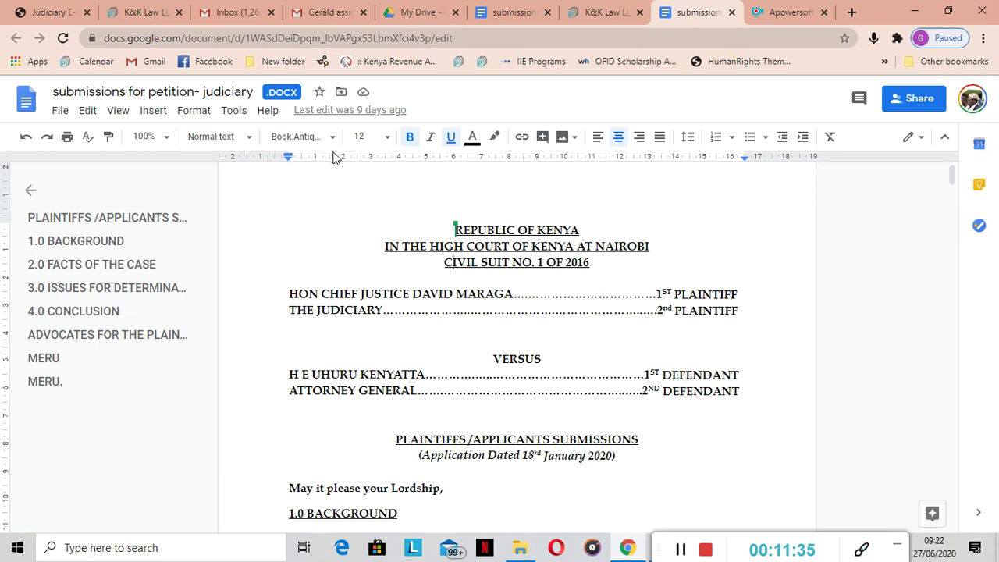
Download the submissions from Google Docs as a PDF document and open the downloaded file
left_click(67, 116)
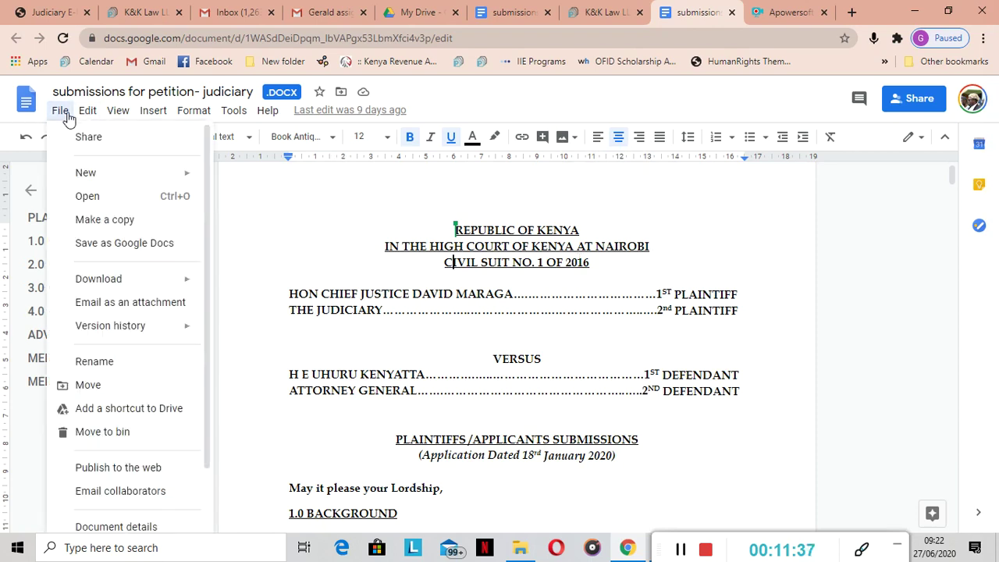
left_click(110, 220)
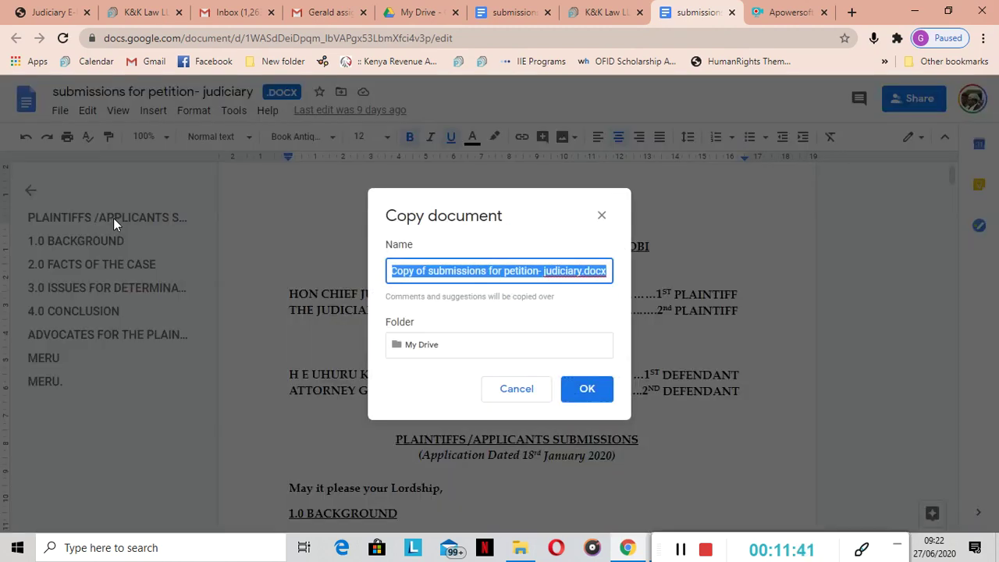
left_click(601, 215)
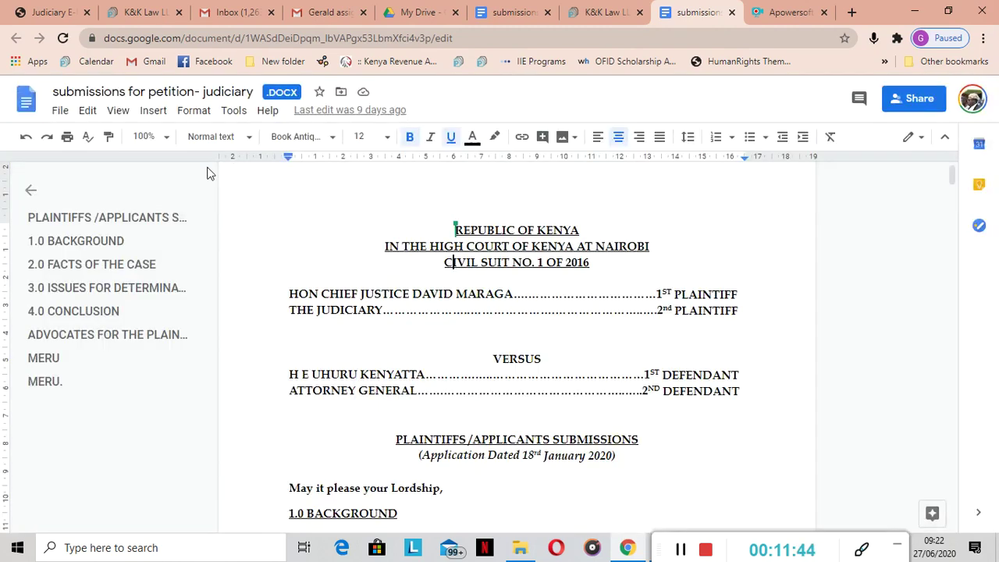
left_click(60, 109)
mouse_move(122, 281)
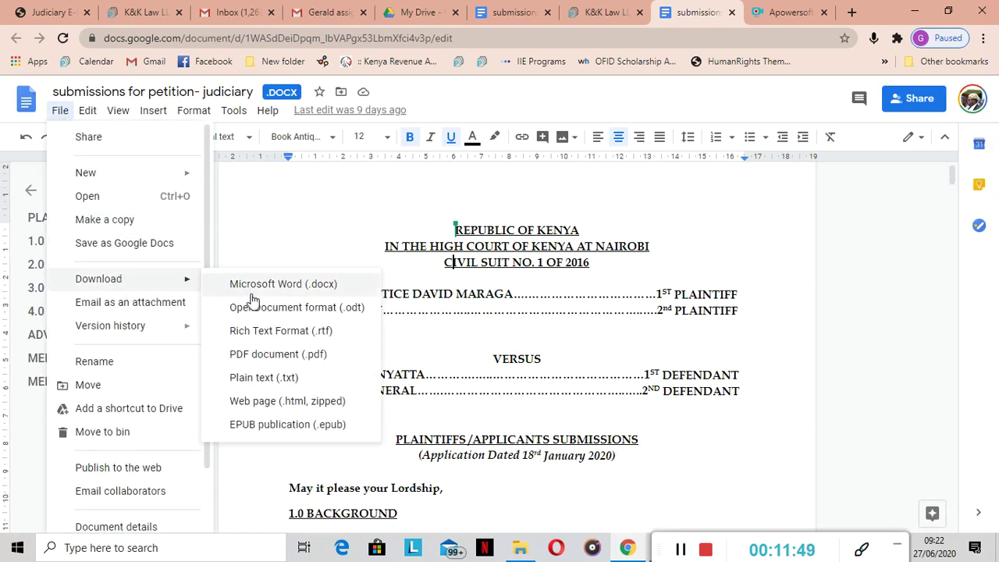
left_click(268, 356)
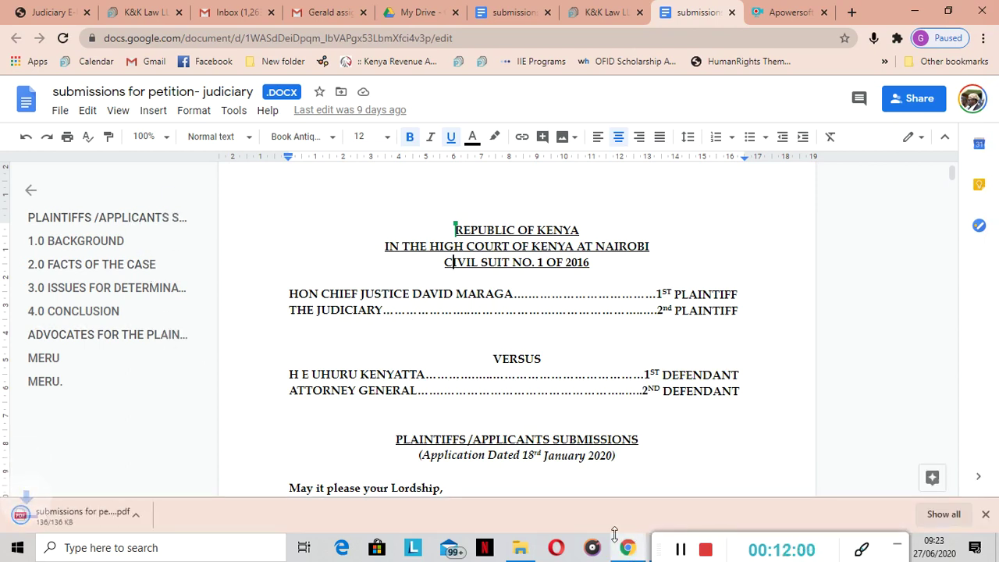
left_click(68, 515)
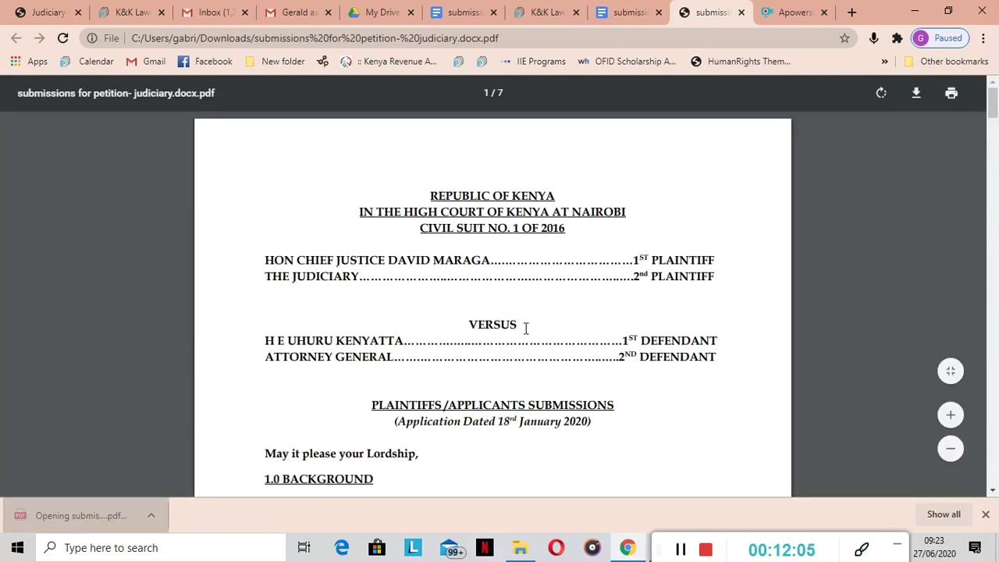
Scroll through the 7-page submissions PDF down to the conclusion prayers and dating line
scroll(526, 328, "down", 3)
scroll(526, 328, "down", 15)
scroll(526, 328, "down", 10)
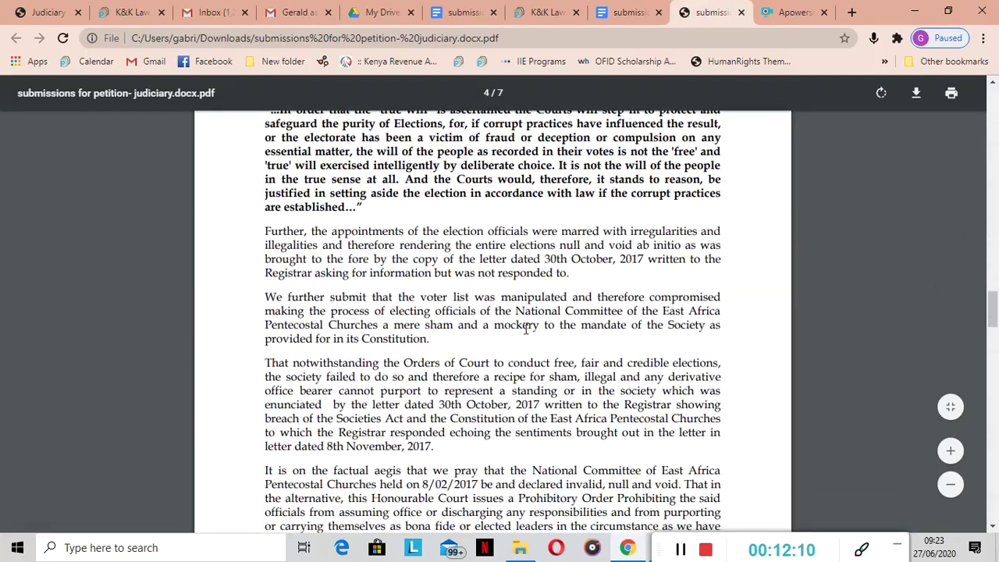
scroll(525, 328, "down", 3)
scroll(525, 328, "up", 8)
scroll(525, 328, "down", 15)
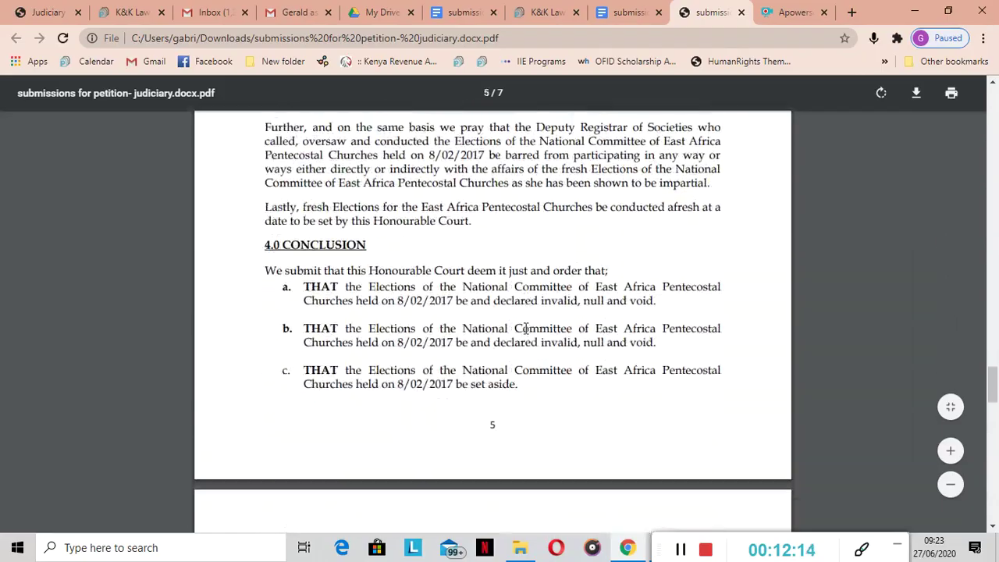
scroll(526, 328, "down", 10)
scroll(525, 328, "up", 5)
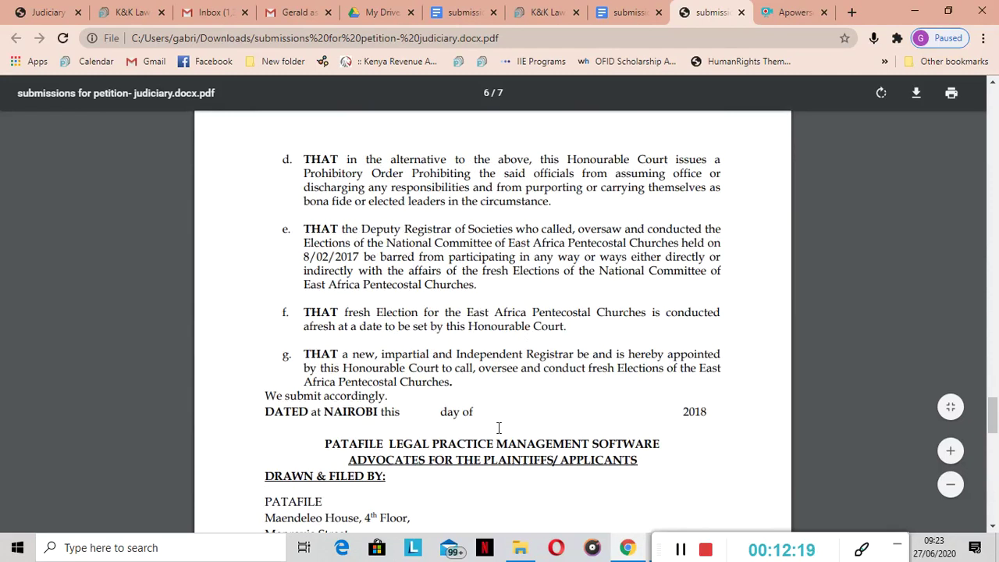
scroll(498, 426, "up", 3)
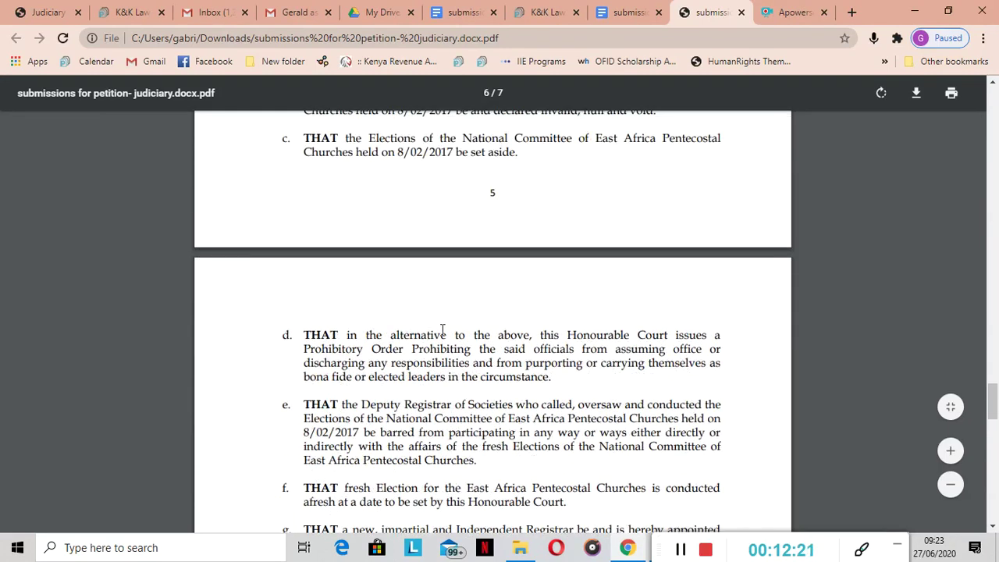
Save the PDF into K&K Work as 'submissions for petition- judiciary. to be signeddocx'
right_click(427, 168)
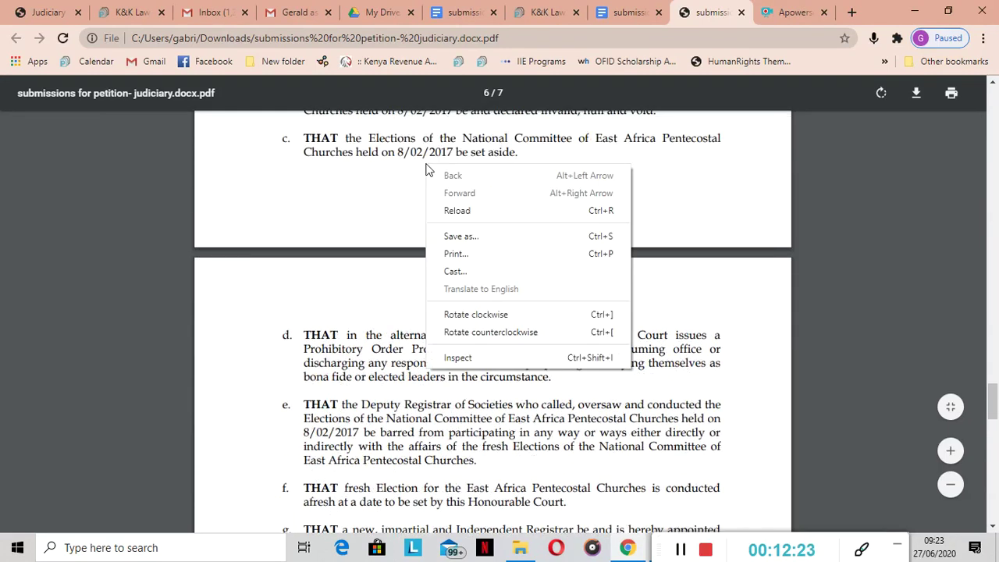
left_click(477, 236)
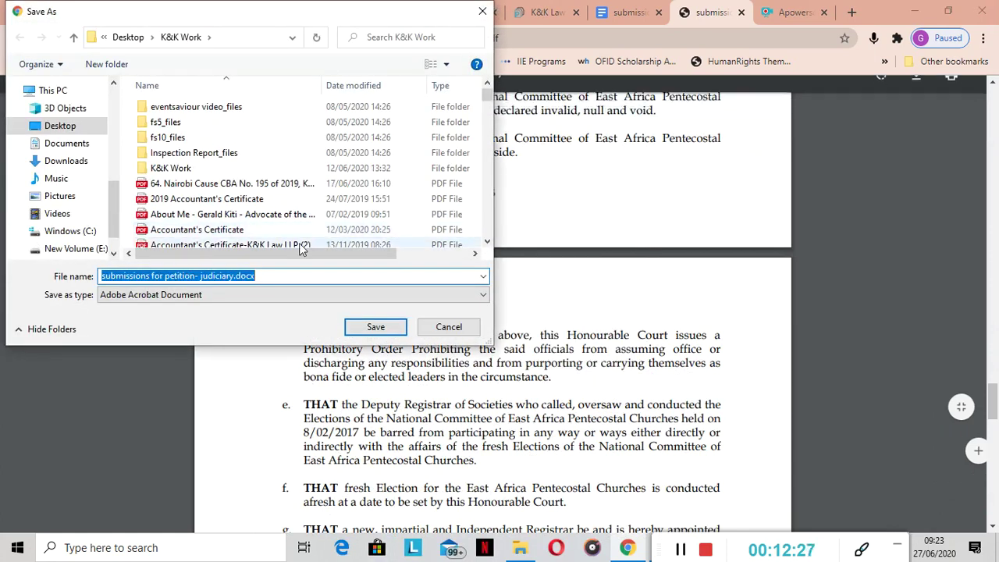
left_click(236, 275)
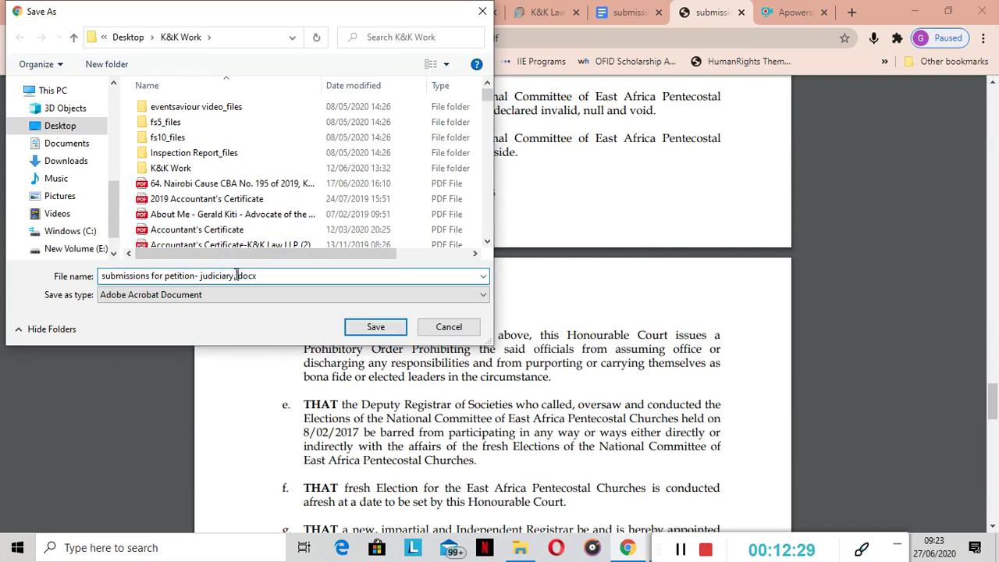
type("to be signed")
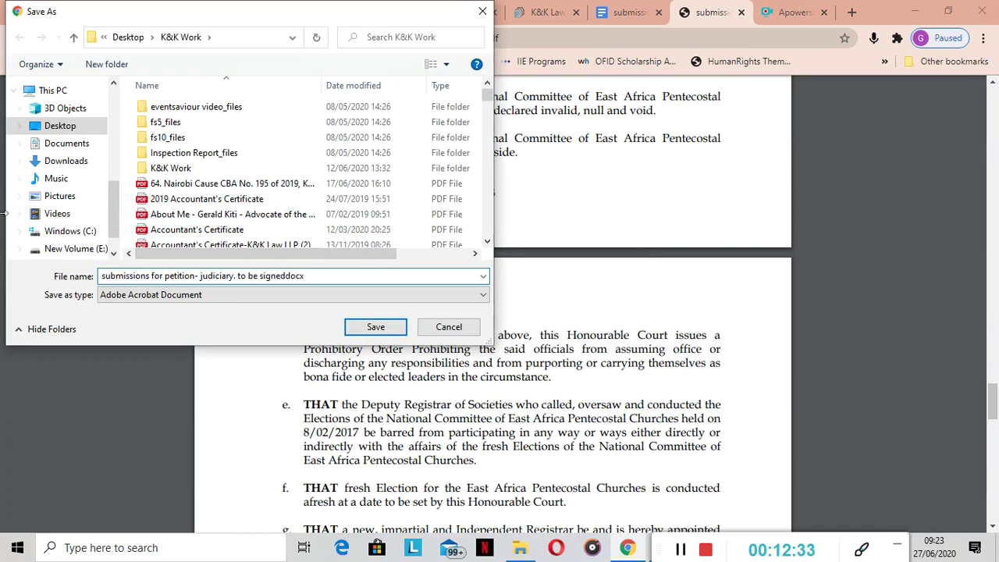
left_click(114, 83)
left_click(113, 83)
left_click(113, 83)
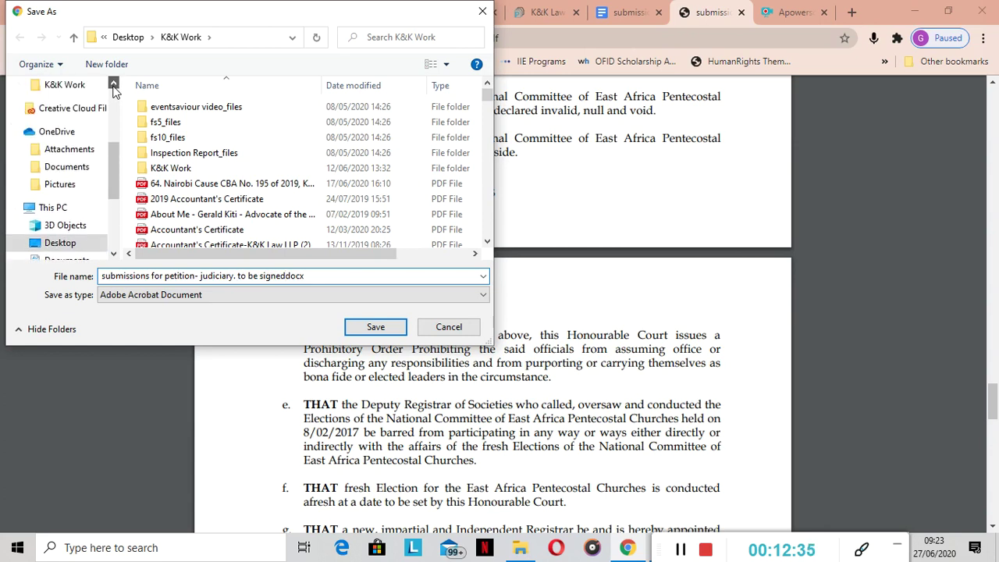
left_click(113, 84)
left_click(77, 122)
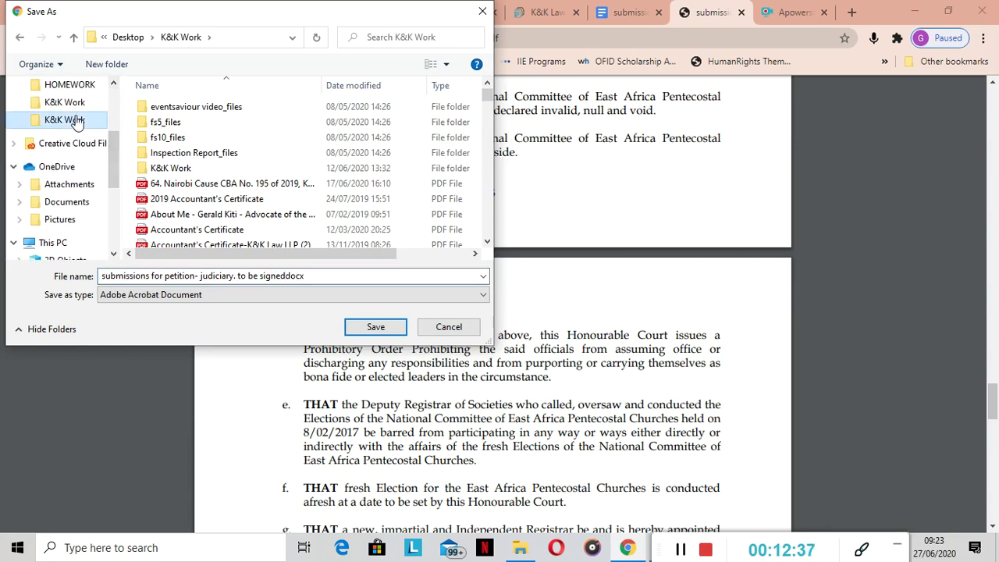
left_click(370, 328)
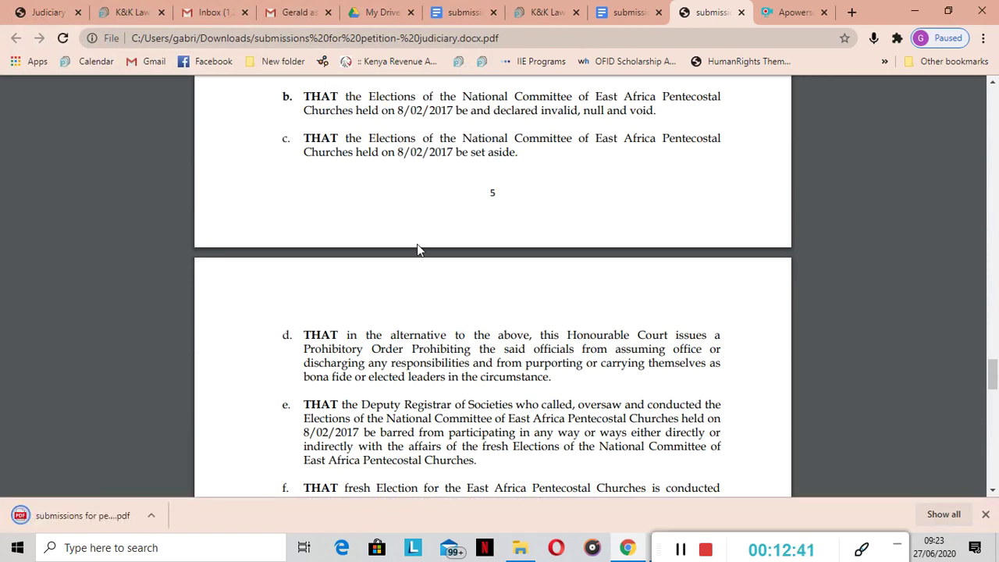
Search the K&K Work folder in File Explorer for 'submission'
left_click(520, 547)
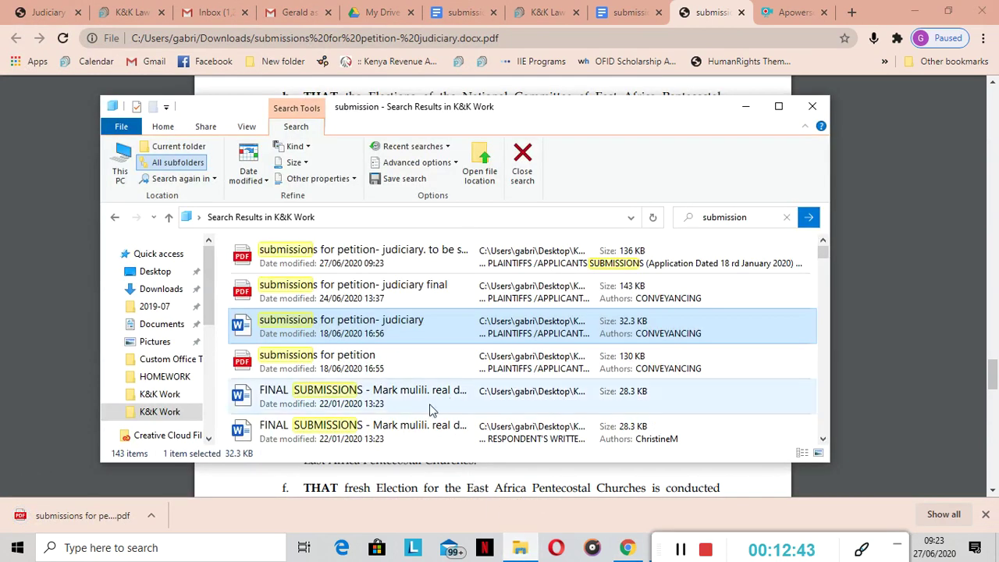
left_click(177, 416)
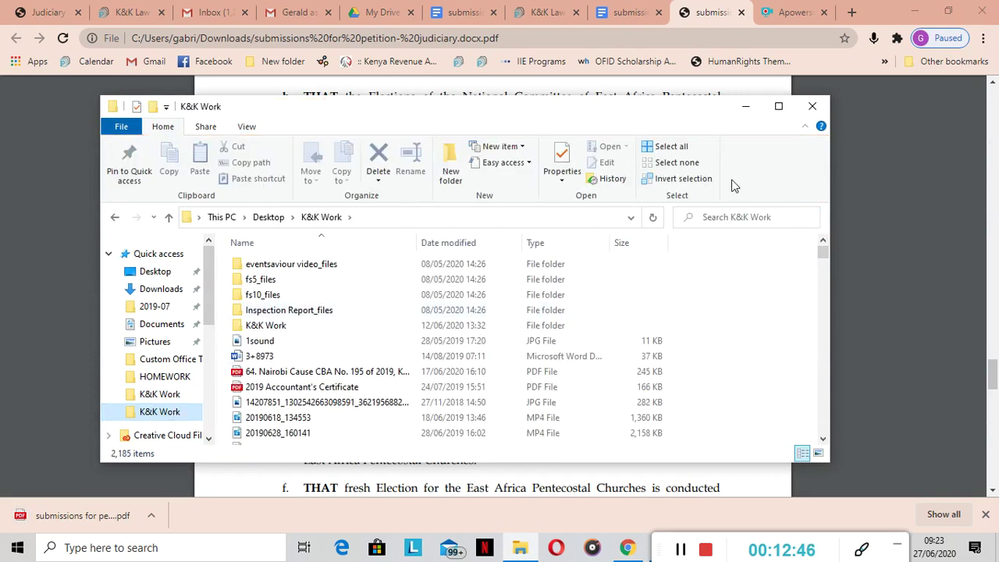
left_click(708, 220)
type("su")
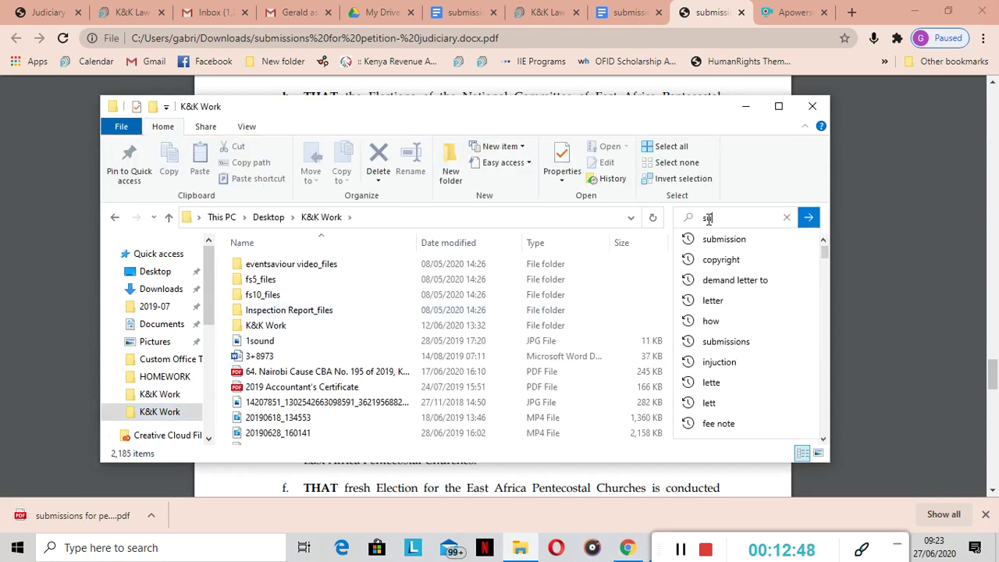
type("bmission")
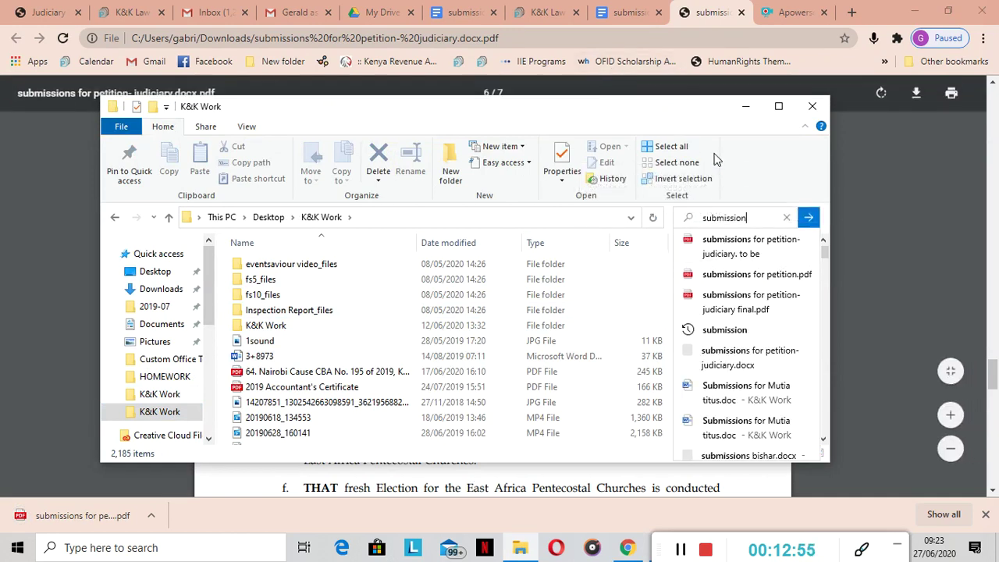
left_click(717, 160)
key("Return")
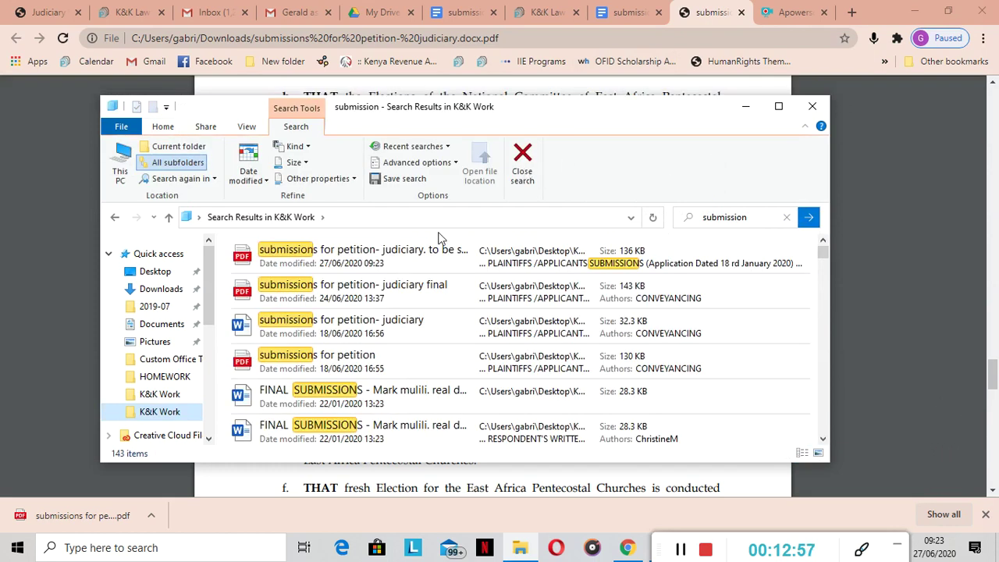
Open the newly saved to-be-signed submissions PDF with Adobe Acrobat Reader DC
left_click(417, 258)
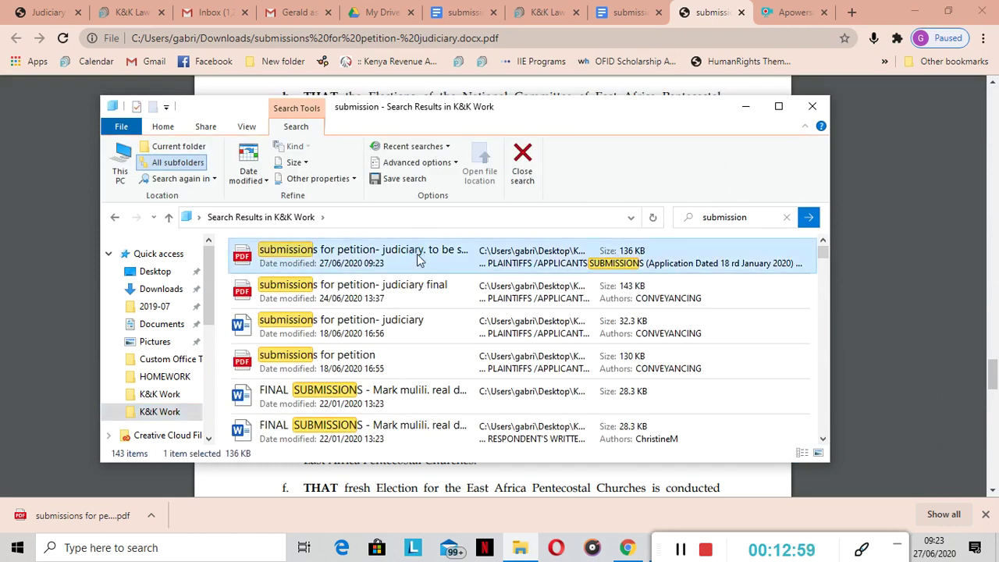
right_click(417, 258)
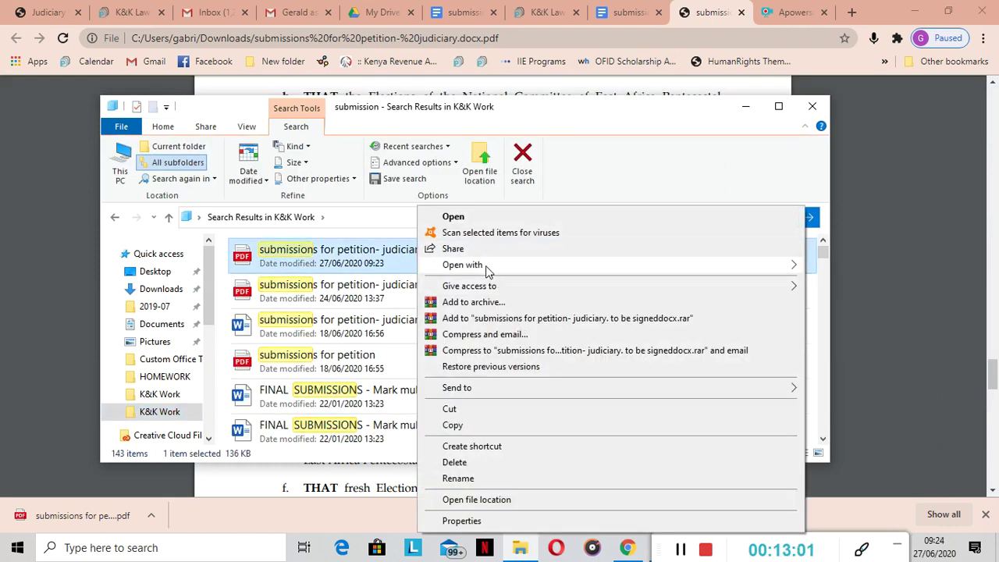
mouse_move(716, 266)
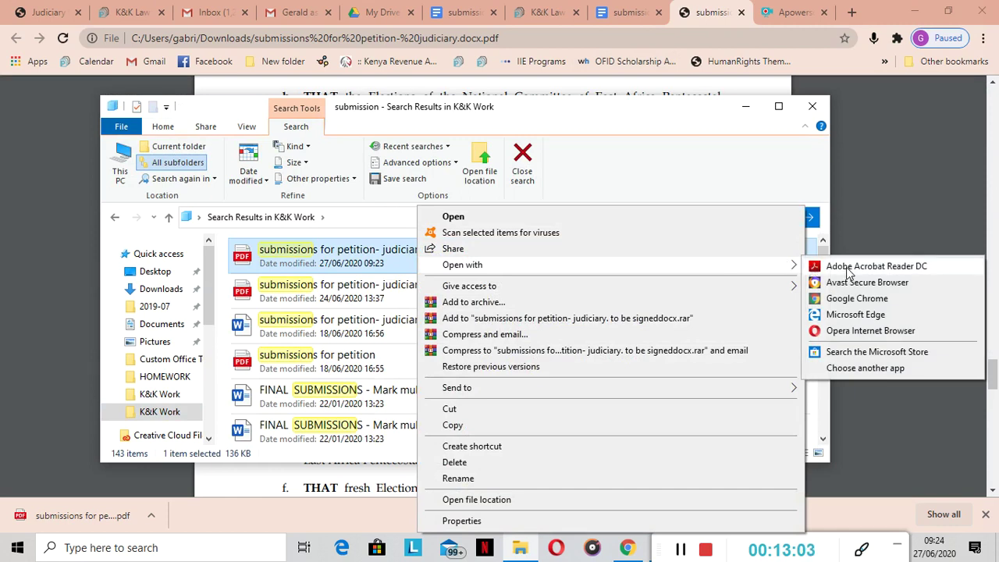
left_click(847, 267)
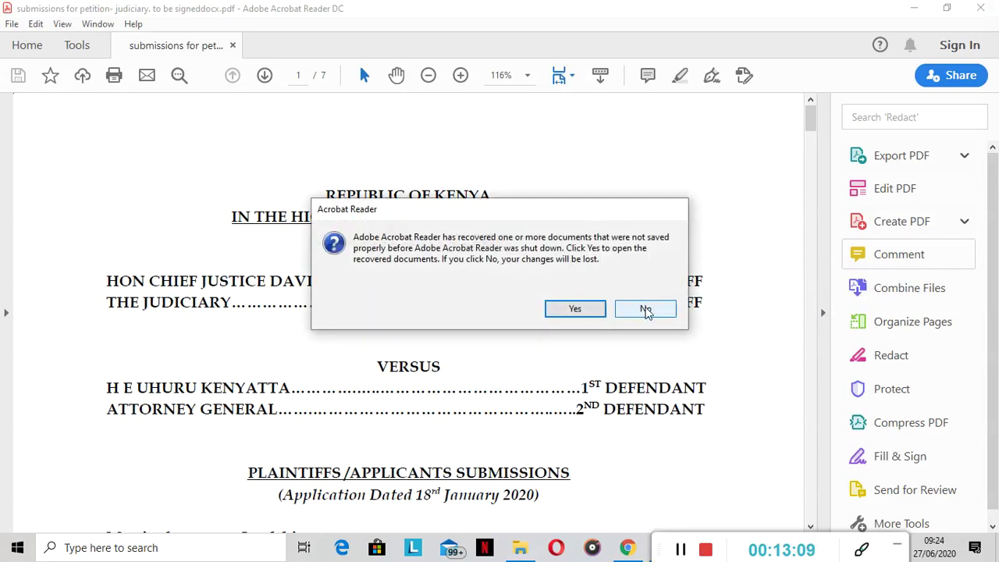
Decline document recovery and the default-app prompt, then scroll to page 6's signing block
left_click(646, 310)
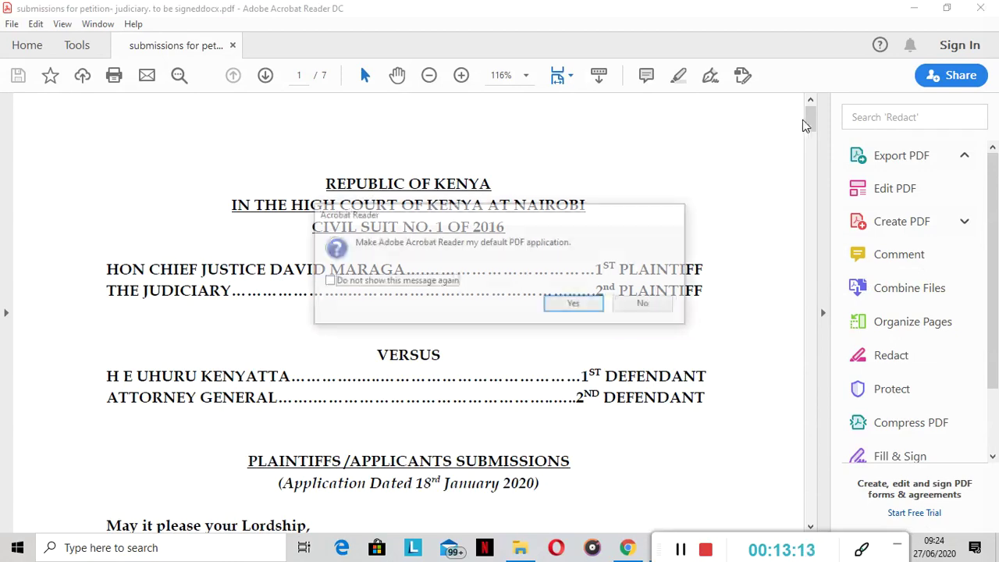
left_click(642, 309)
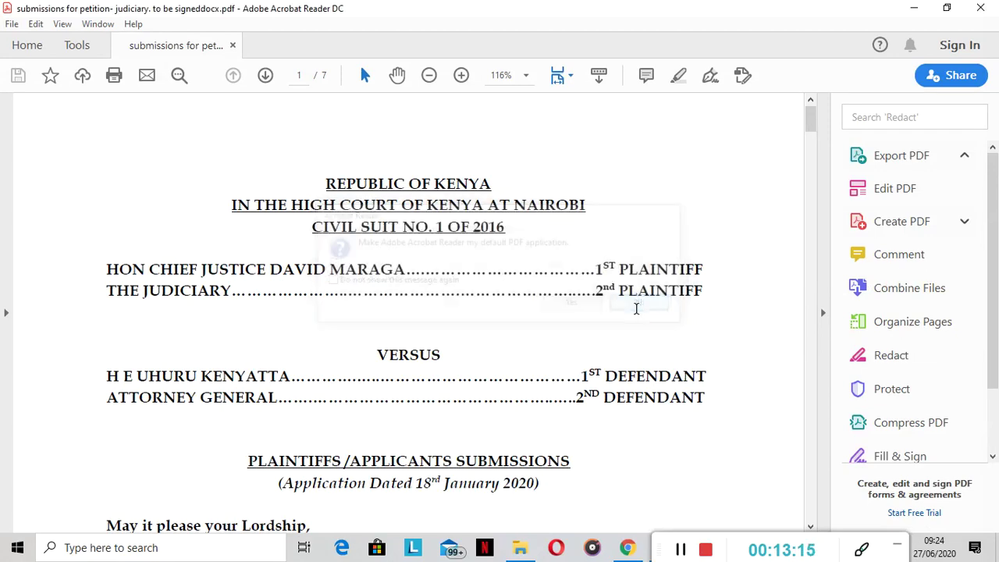
mouse_move(814, 122)
left_mouse_down()
mouse_move(812, 258)
mouse_move(835, 429)
mouse_move(828, 466)
mouse_move(814, 422)
mouse_move(812, 436)
left_mouse_up()
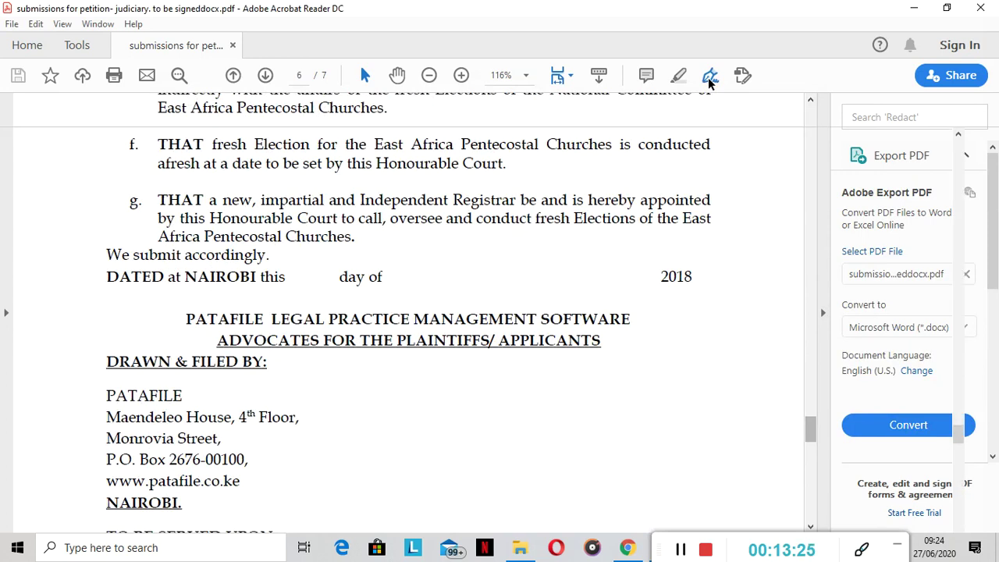
Place the saved handwritten signature on the 'DATED at NAIROBI' line via Fill & Sign
left_click(709, 78)
left_click(529, 148)
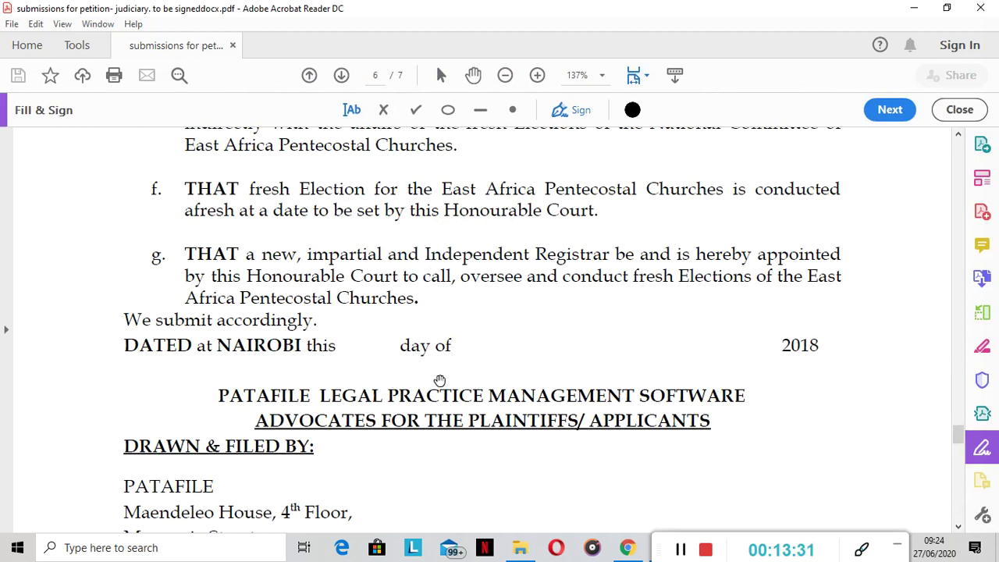
left_click(439, 378)
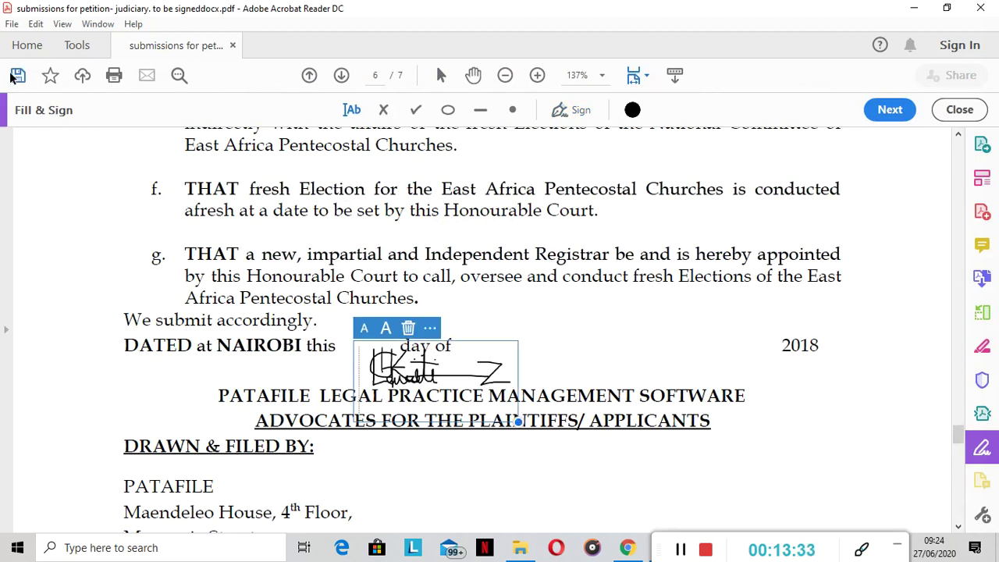
Save the signed PDF into K&K Work, replacing the original file
left_click(14, 75)
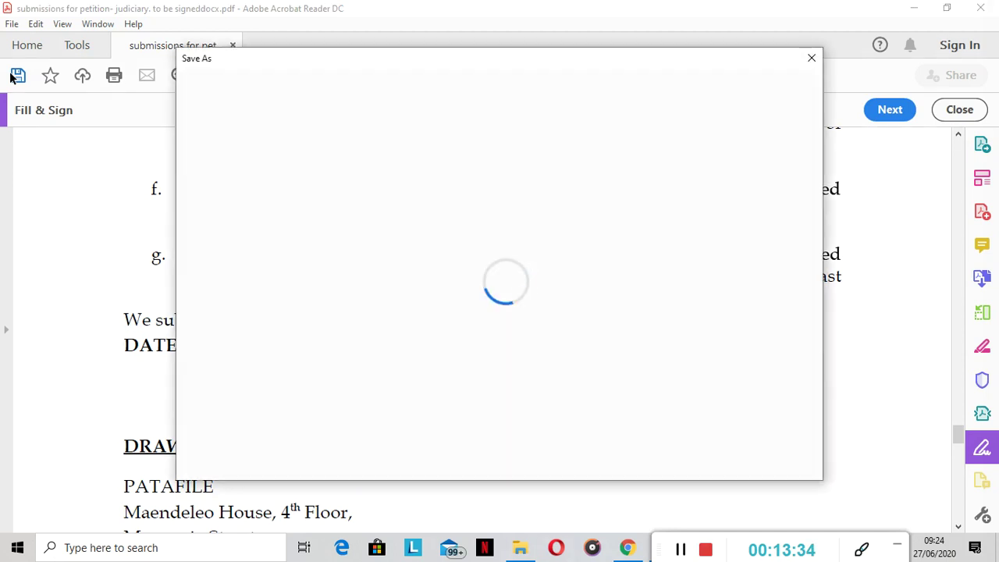
left_click(491, 214)
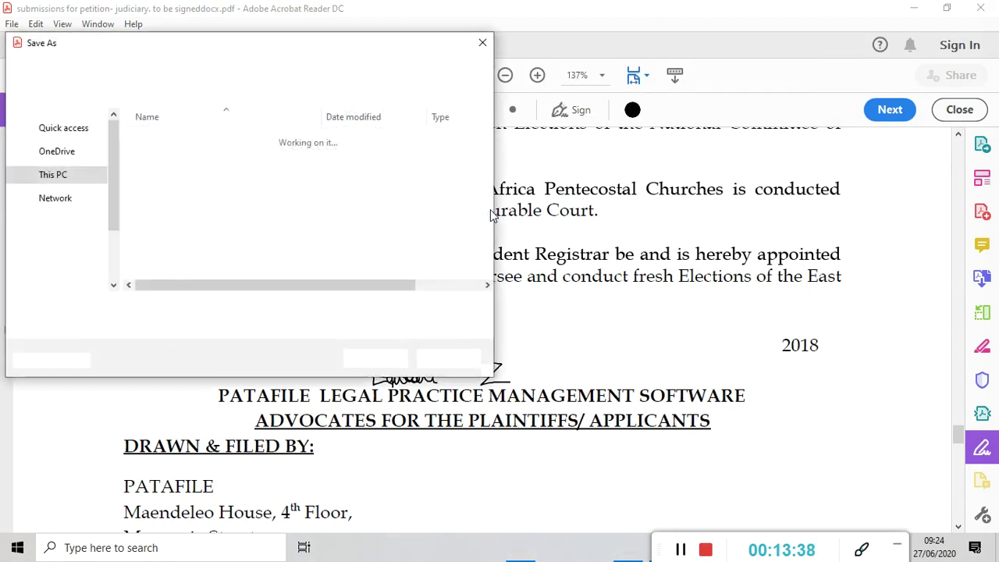
left_click(379, 360)
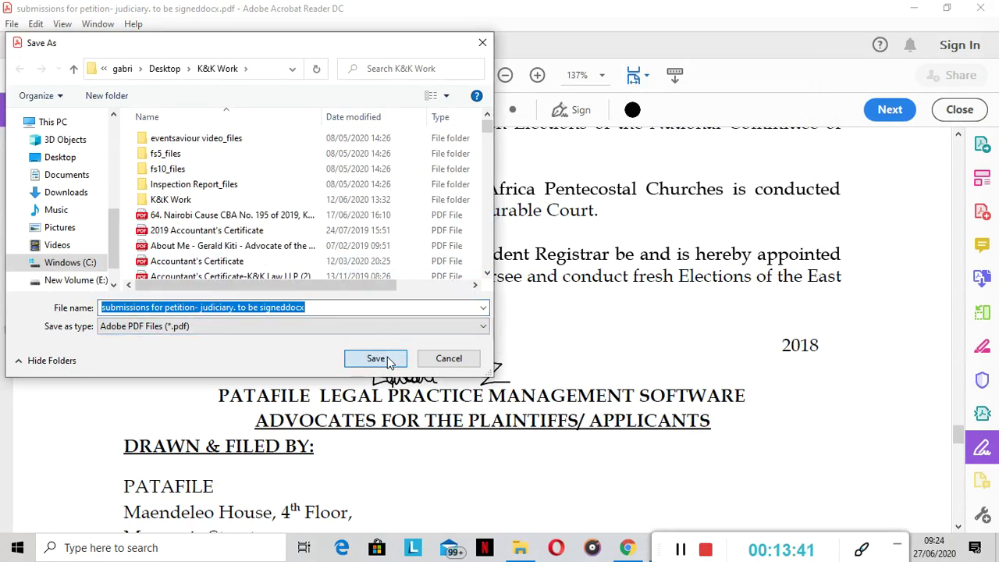
left_click(568, 274)
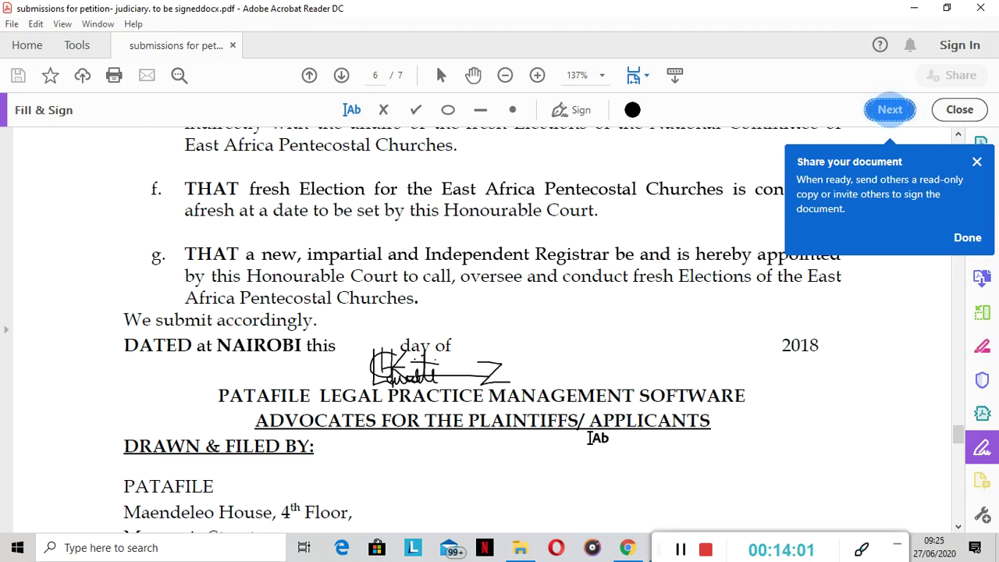
In the Judiciary e-filing portal, open the first pending case and start adding documents
left_click(627, 547)
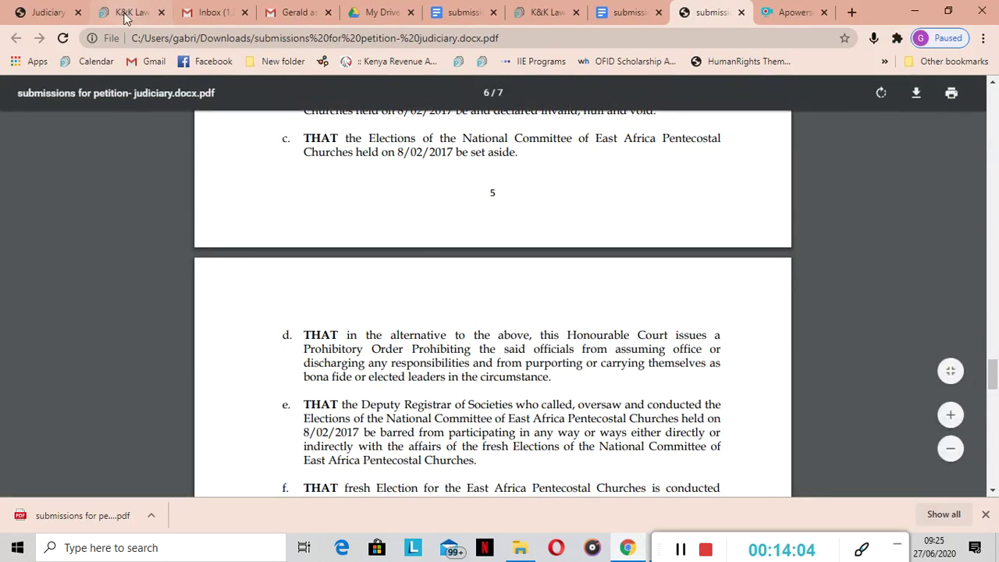
left_click(46, 13)
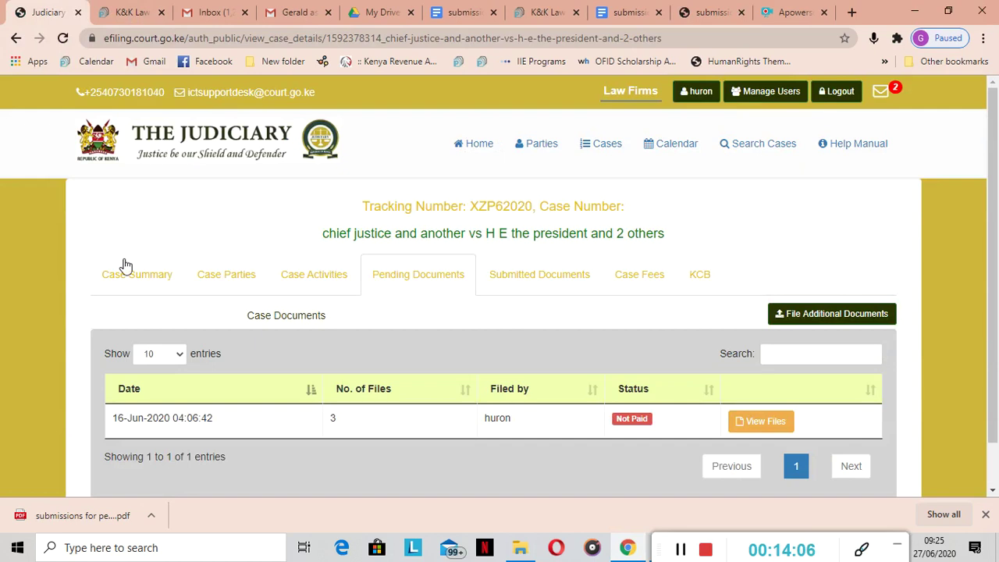
left_click(473, 157)
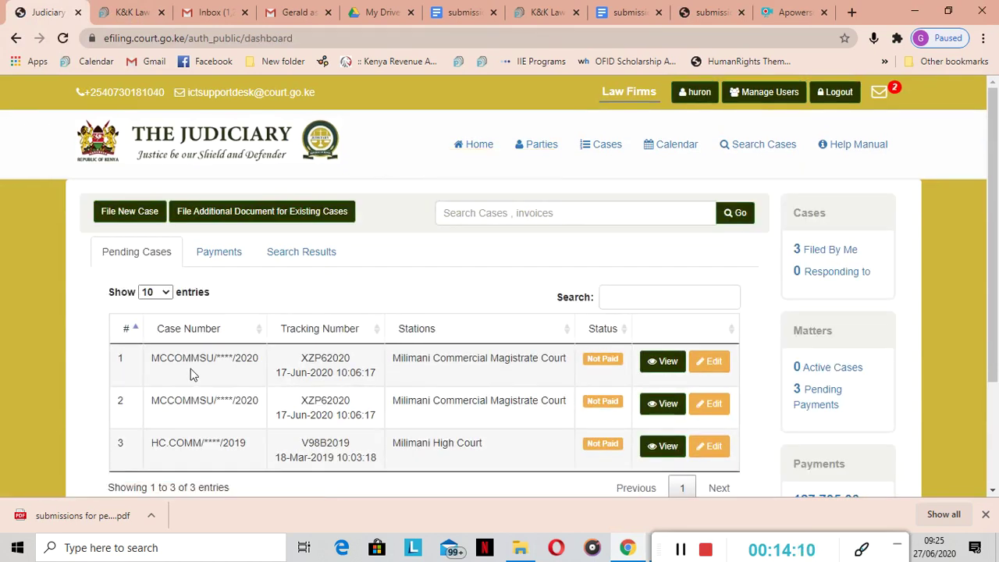
left_click(665, 361)
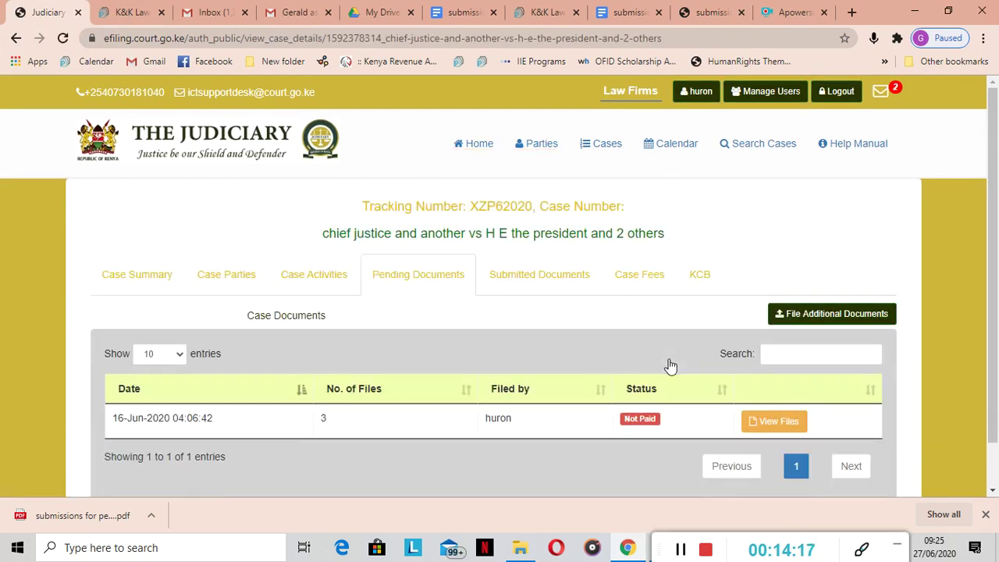
left_click(819, 317)
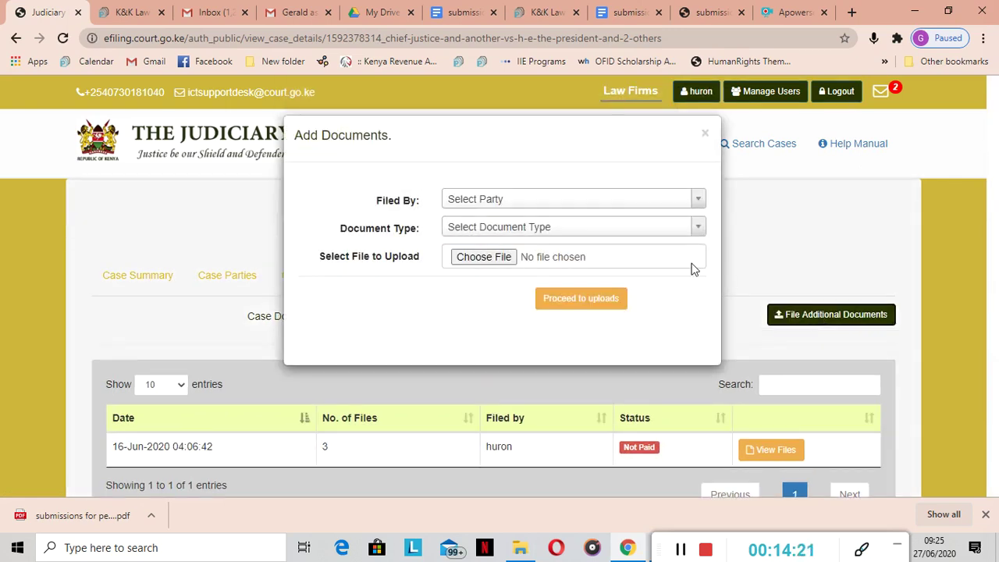
Set the filer to the Chief Justice plaintiff and the document type to Submissions
left_click(696, 201)
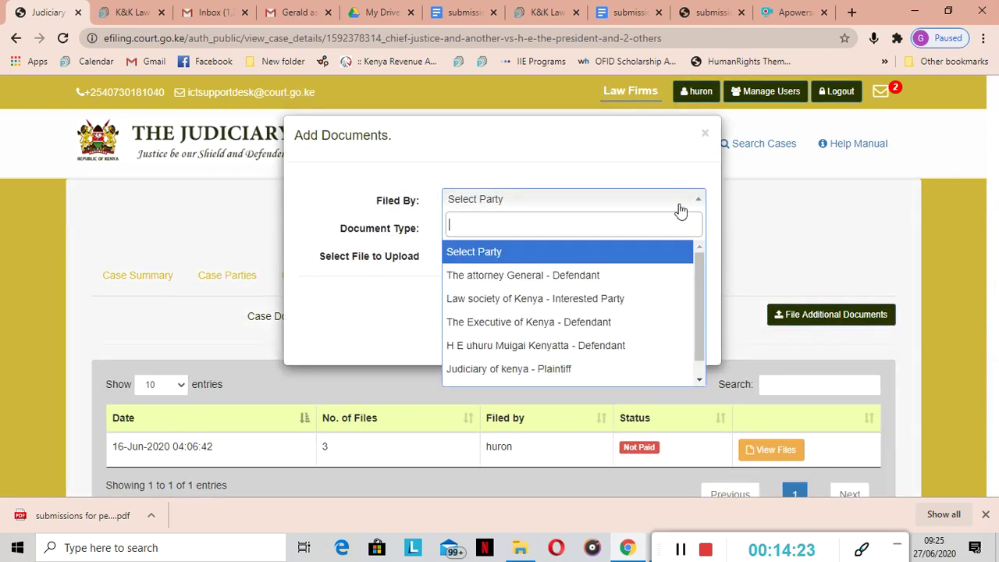
left_click(699, 380)
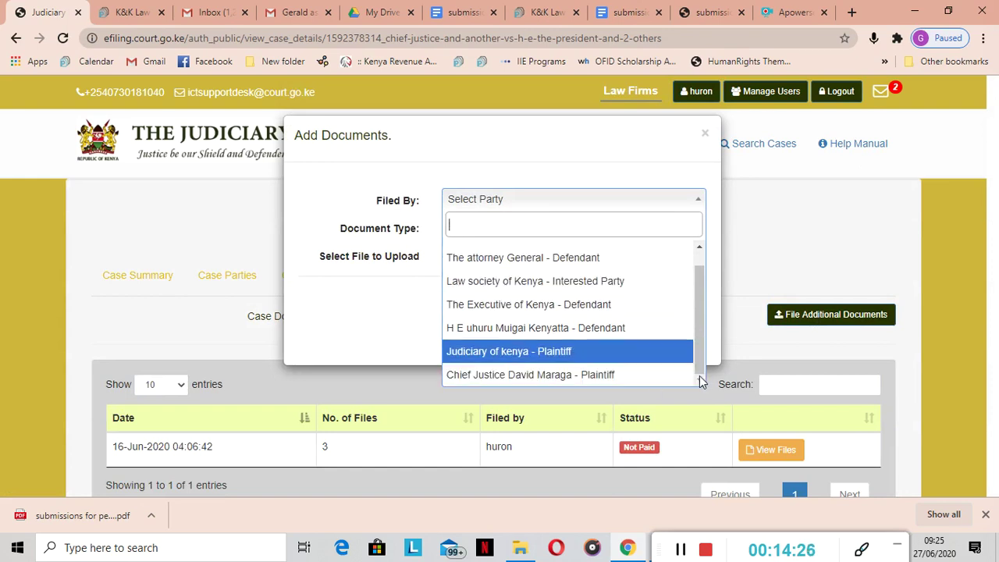
left_click(521, 375)
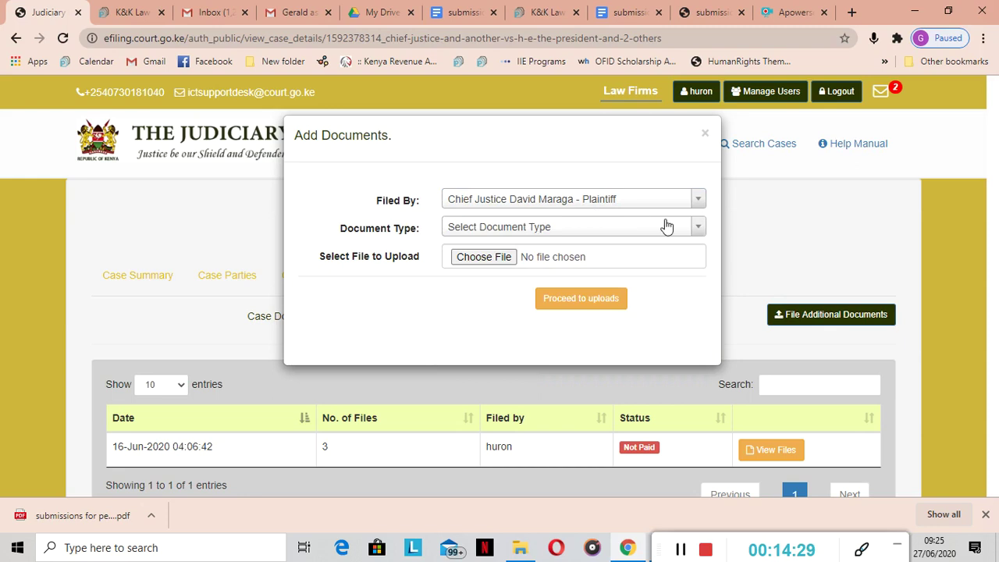
left_click(700, 230)
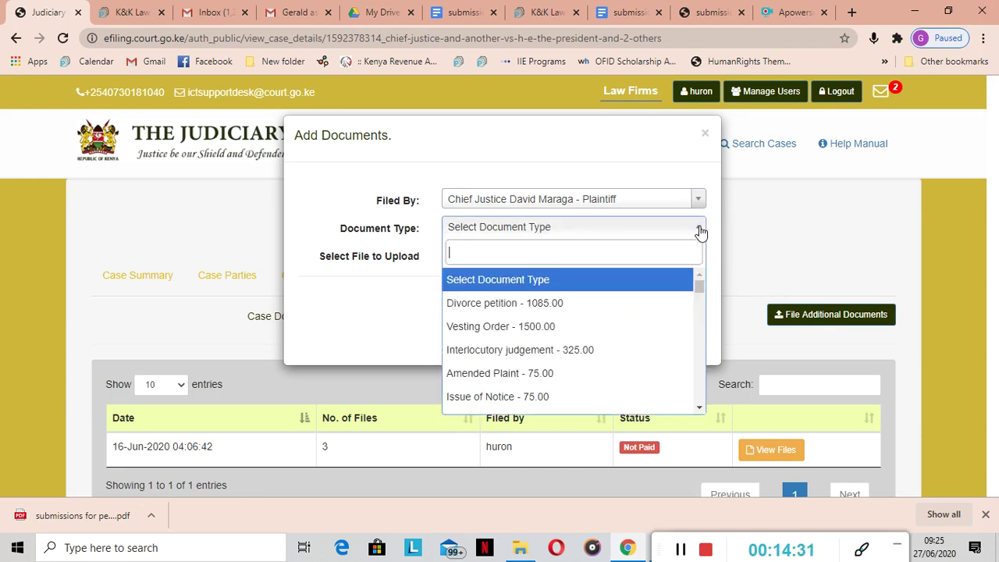
type("s")
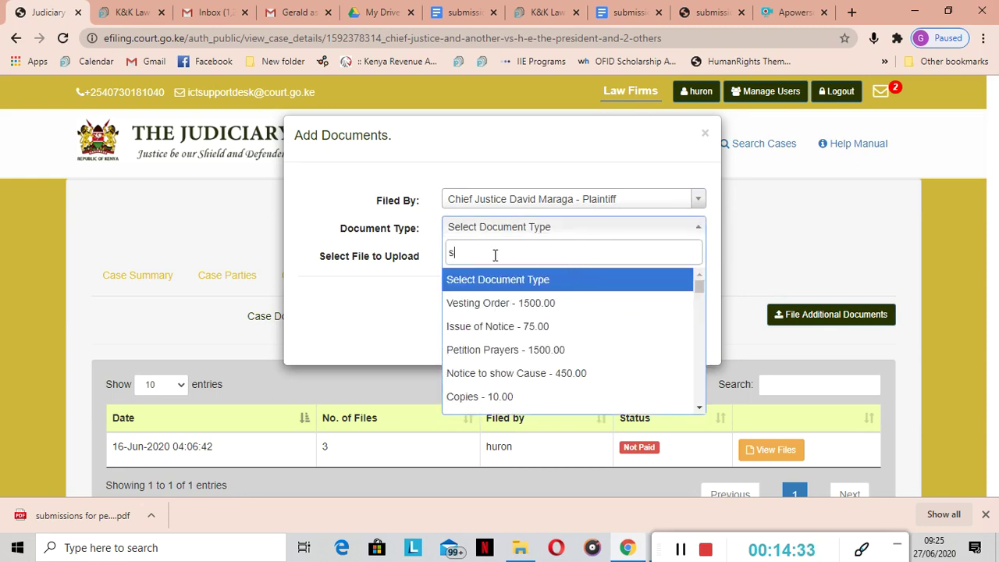
type("ubm")
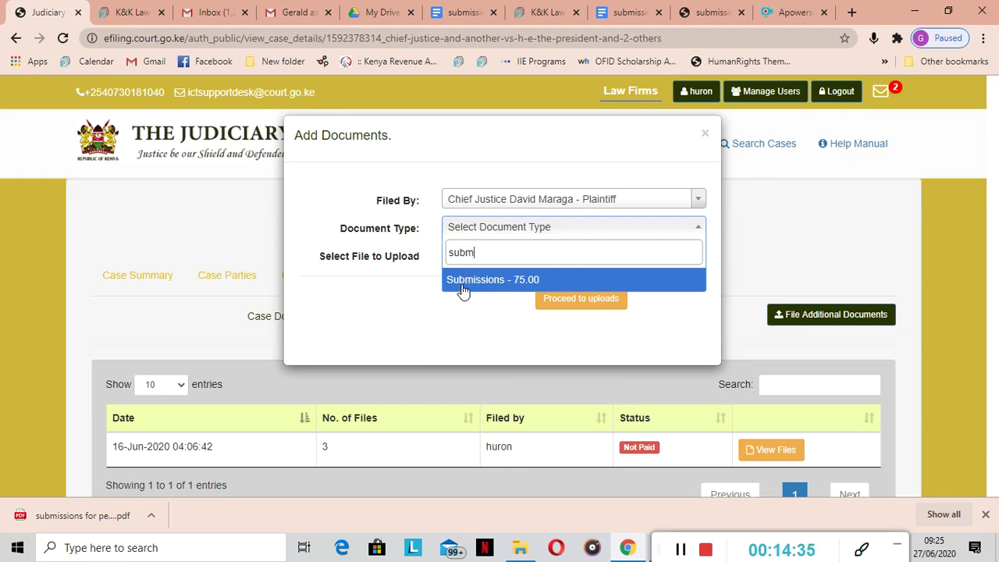
left_click(463, 287)
Attach the signed submissions PDF from the K&K Work folder to the upload form
left_click(481, 259)
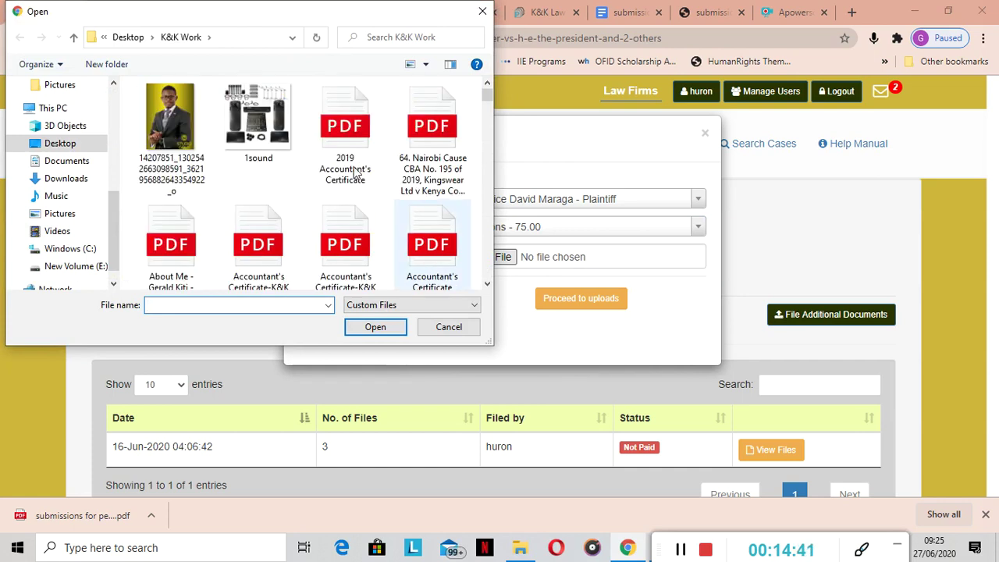
left_click(113, 83)
scroll(113, 87, "up", 2)
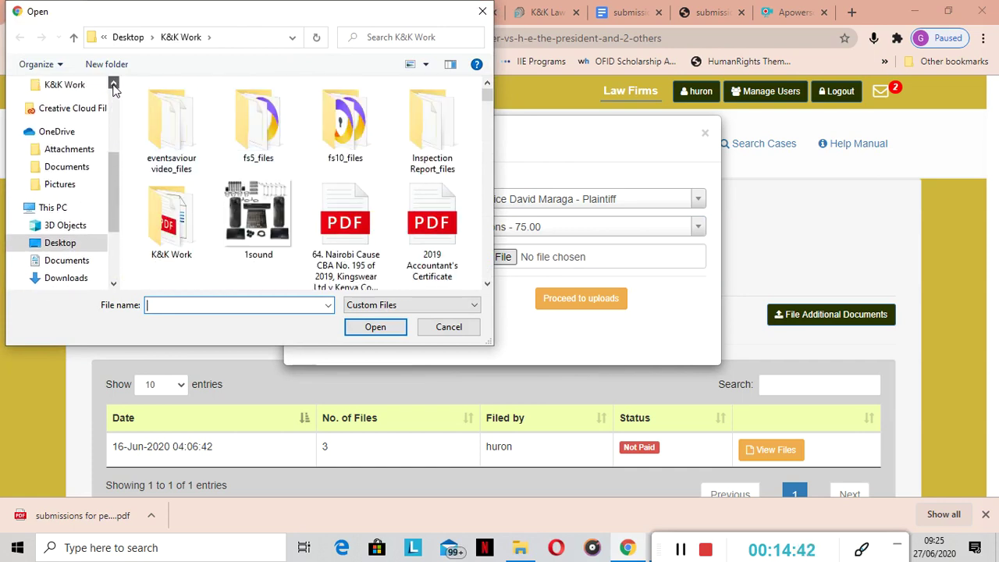
left_click(72, 124)
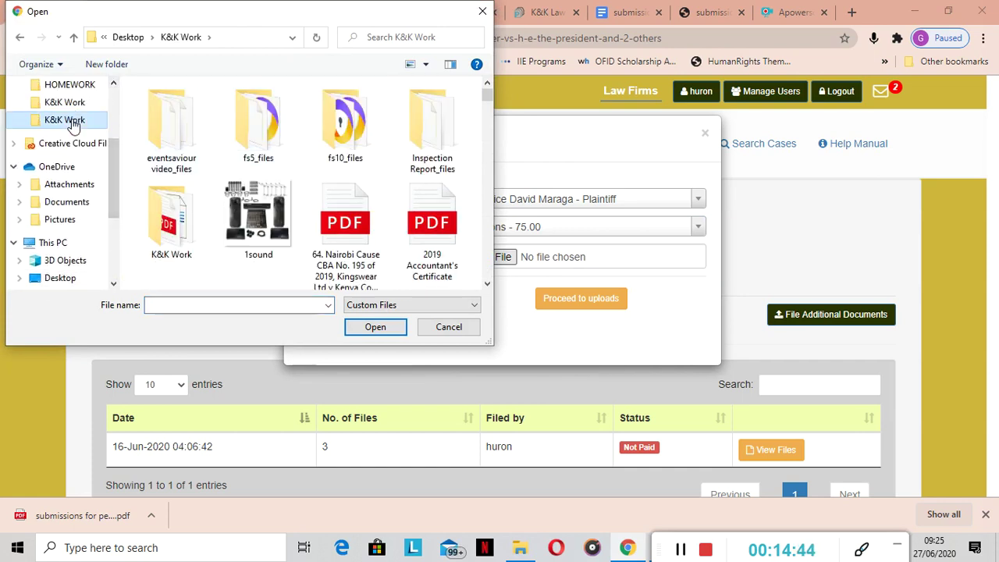
left_click(161, 305)
type("subms")
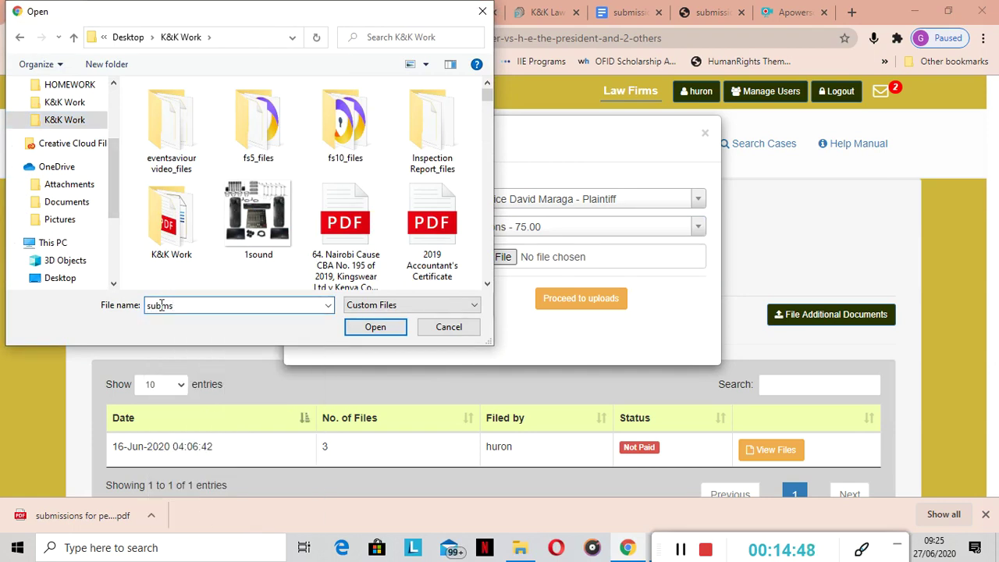
key("BackSpace")
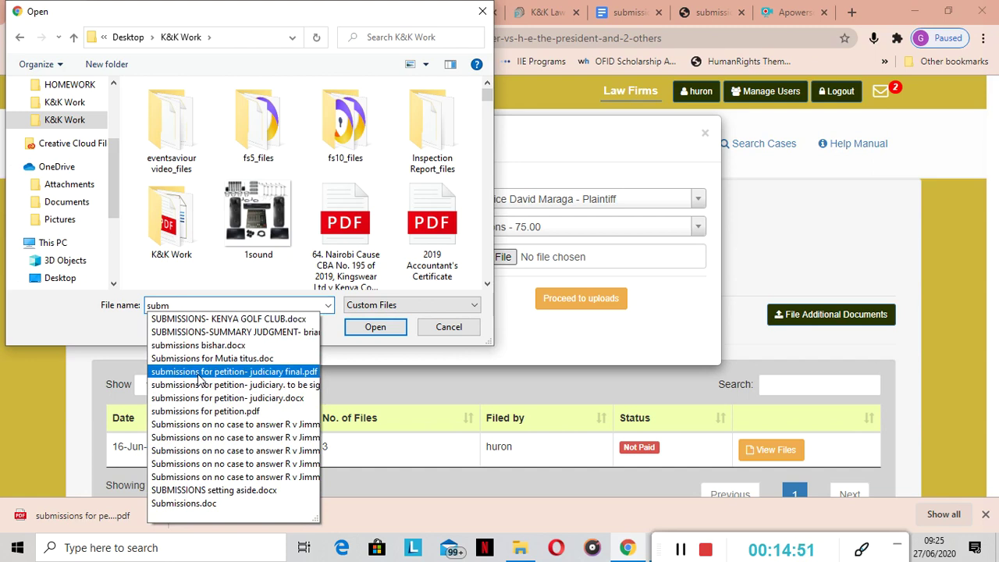
left_click(217, 390)
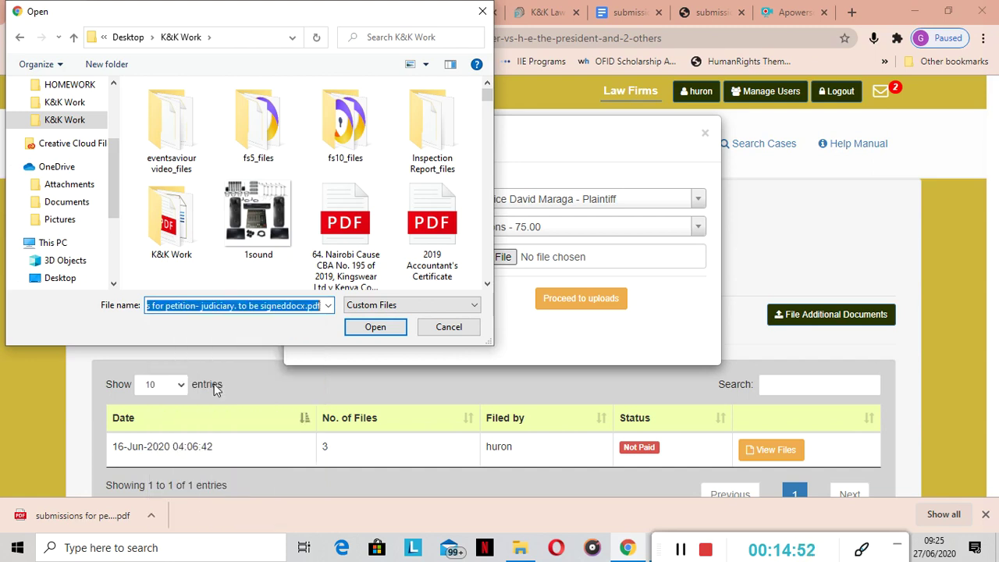
left_click(372, 326)
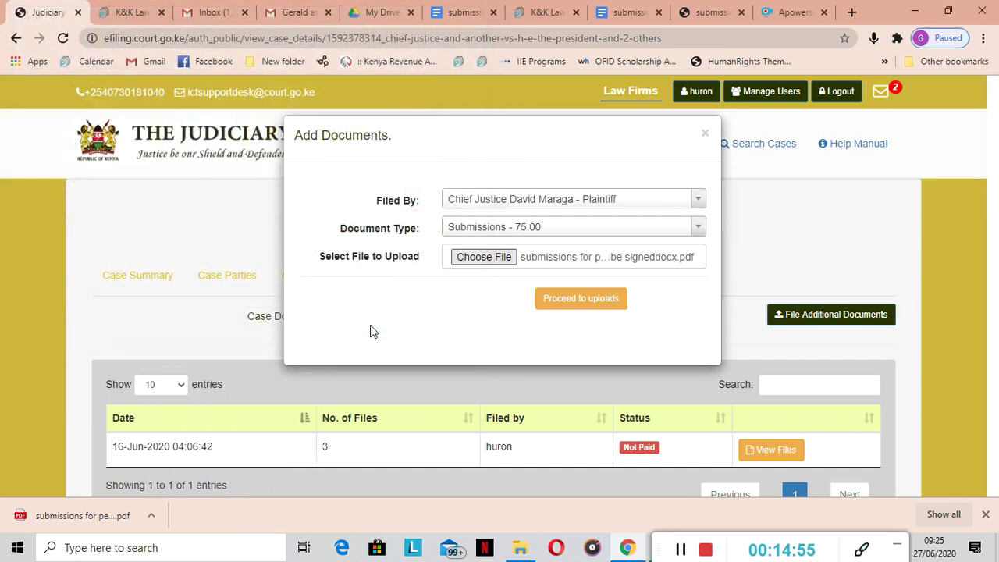
Upload the submissions file and submit the batch for payment, confirming with OK
left_click(591, 305)
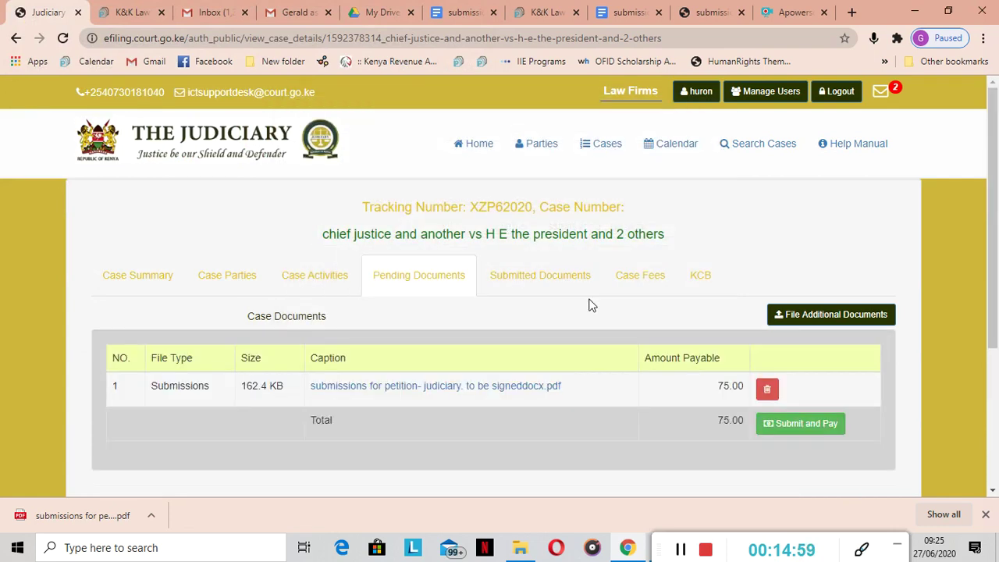
left_click(804, 426)
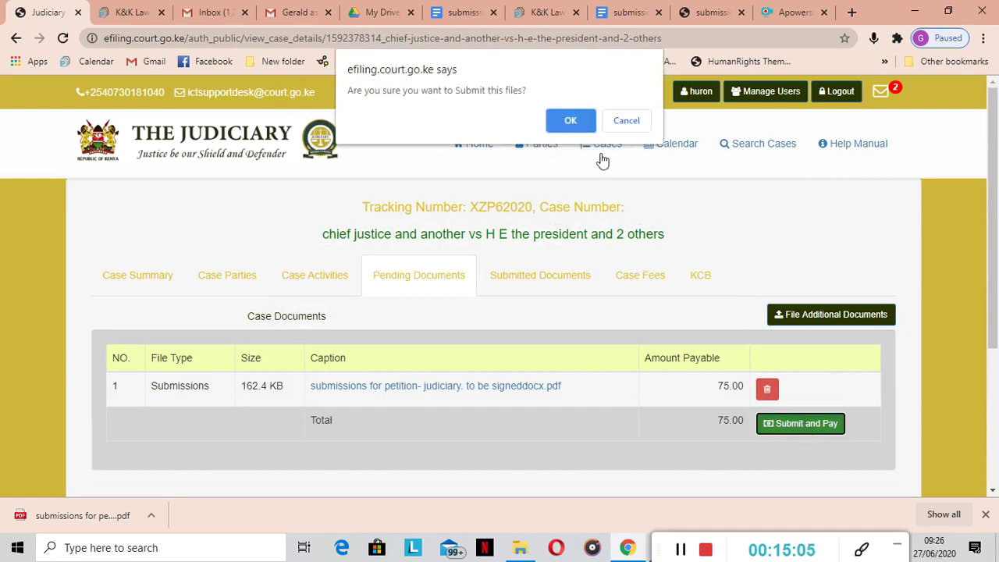
left_click(572, 122)
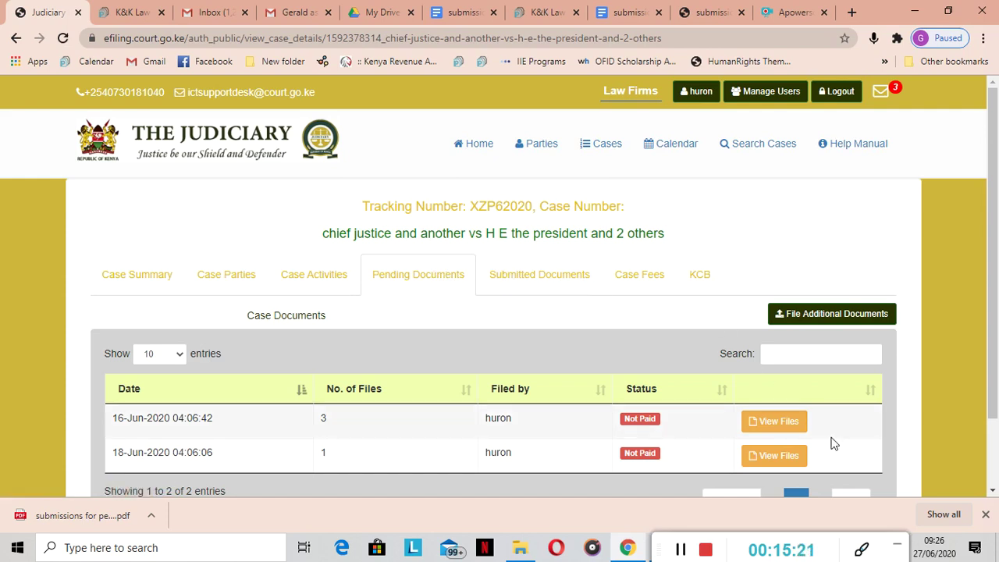
Check the new batch's file list, then return to the PATAfile tab
left_click(789, 429)
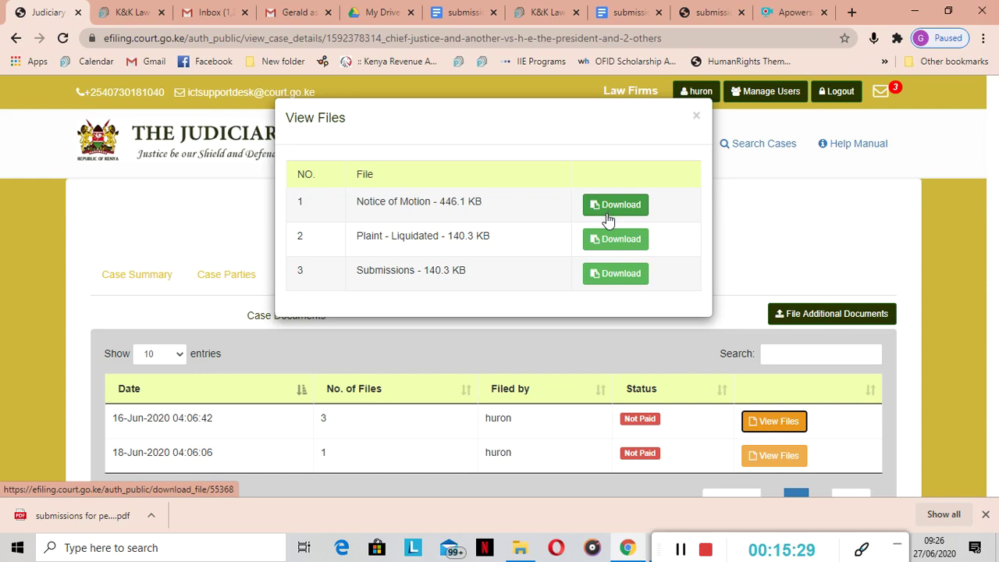
left_click(697, 118)
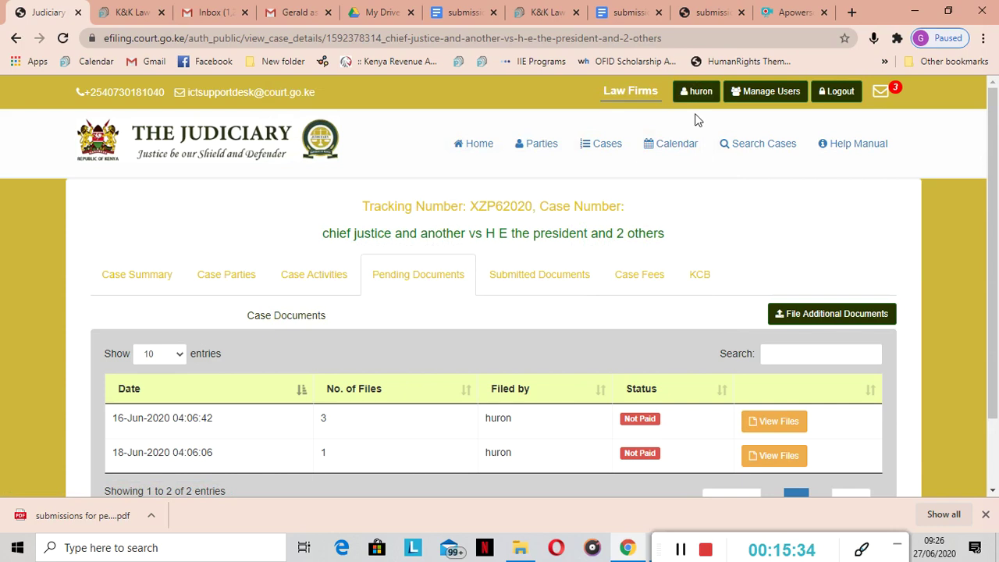
left_click(541, 12)
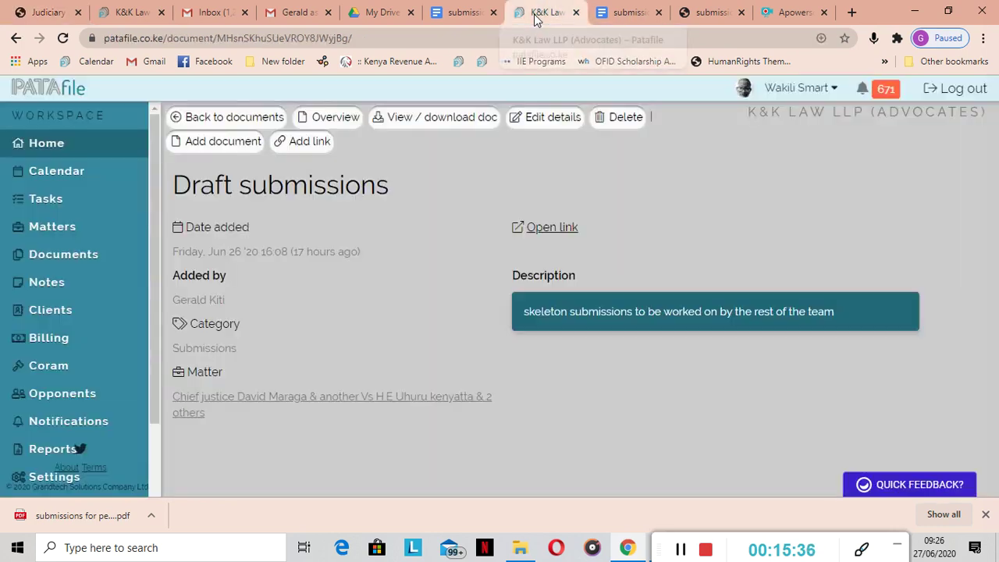
Open the Chief Justice petition matter's Documents tab and start a new document
left_click(71, 230)
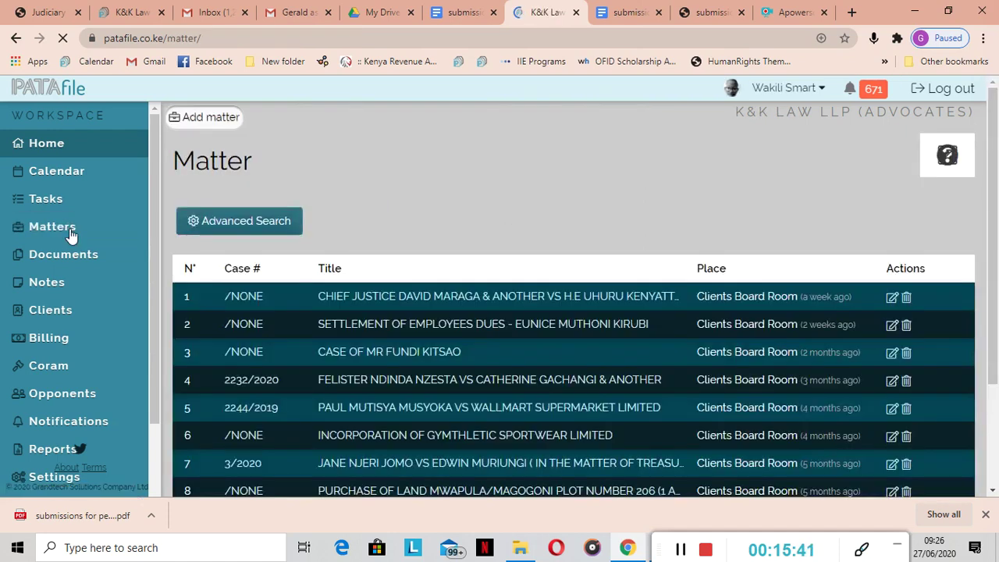
left_click(360, 296)
scroll(360, 309, "down", 5)
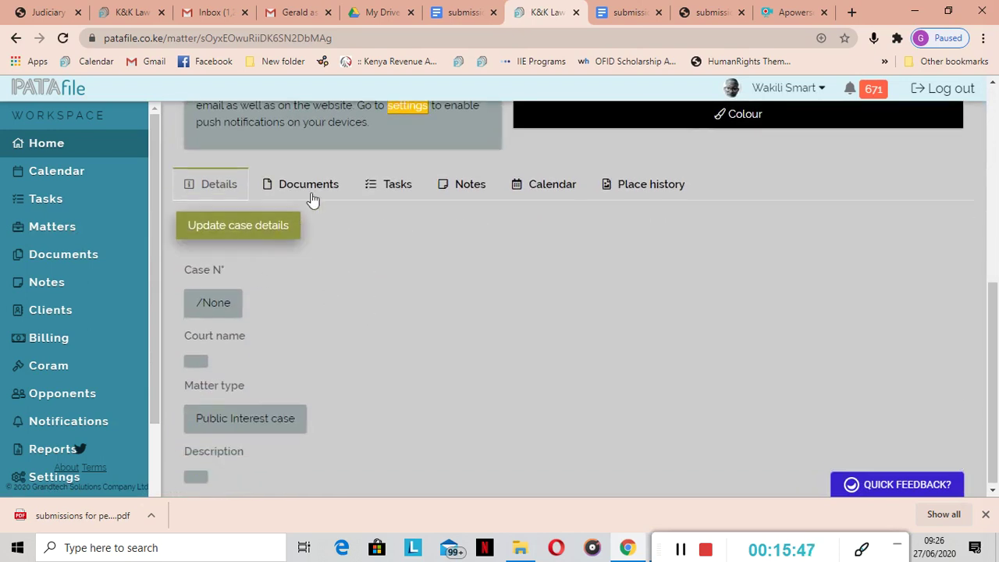
left_click(311, 195)
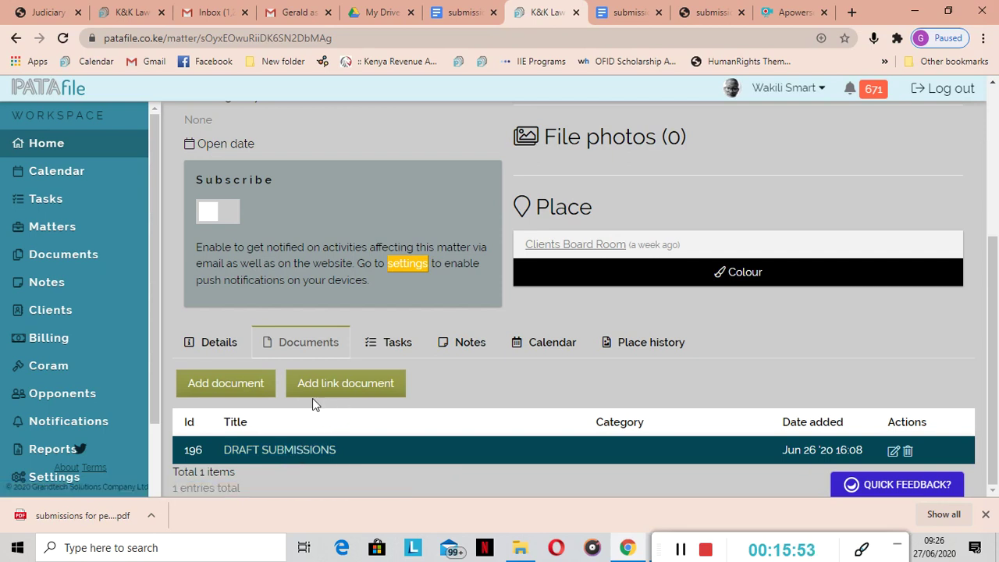
left_click(226, 388)
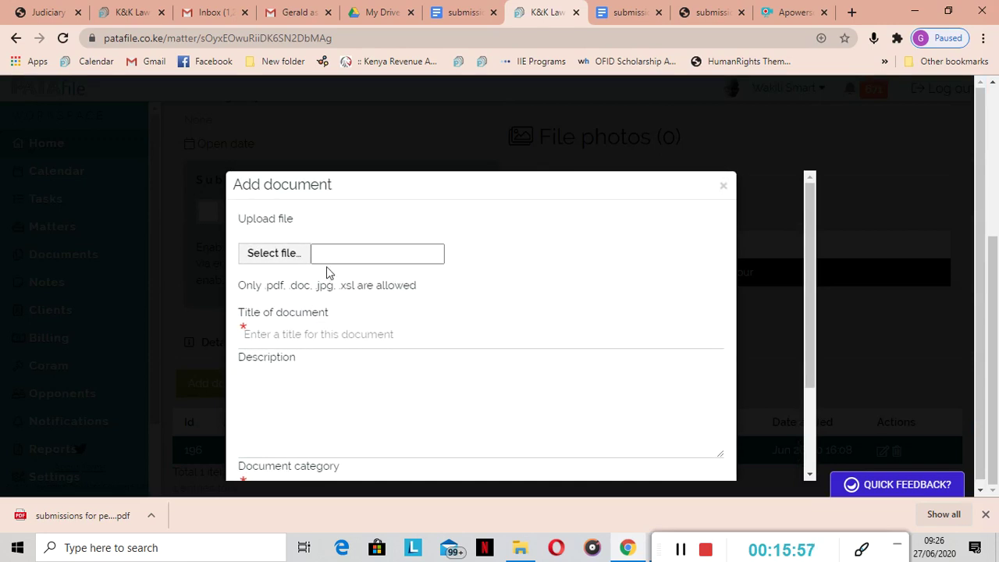
Choose the signed submissions PDF from K&K Work as the document file
left_click(338, 255)
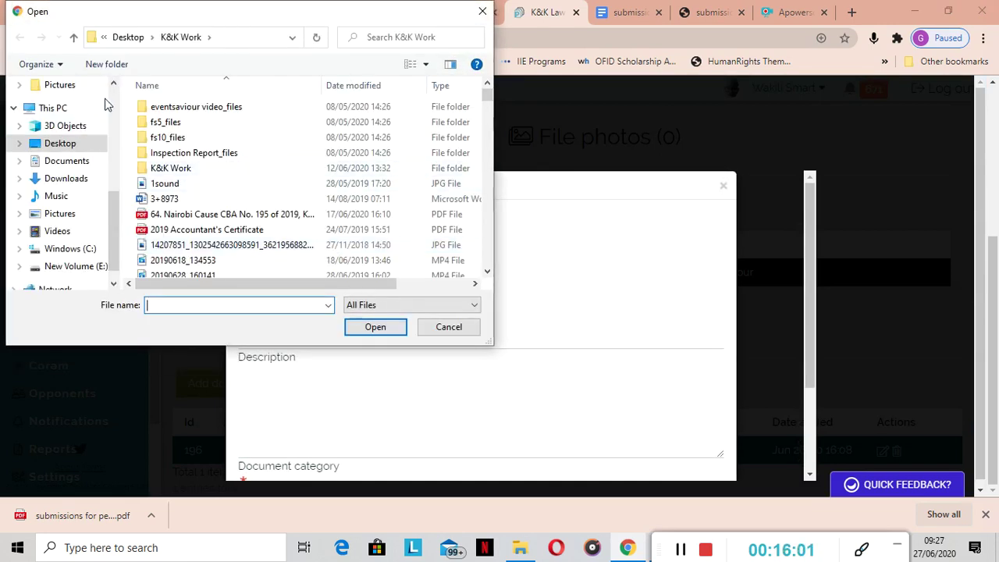
scroll(114, 92, "up", 3)
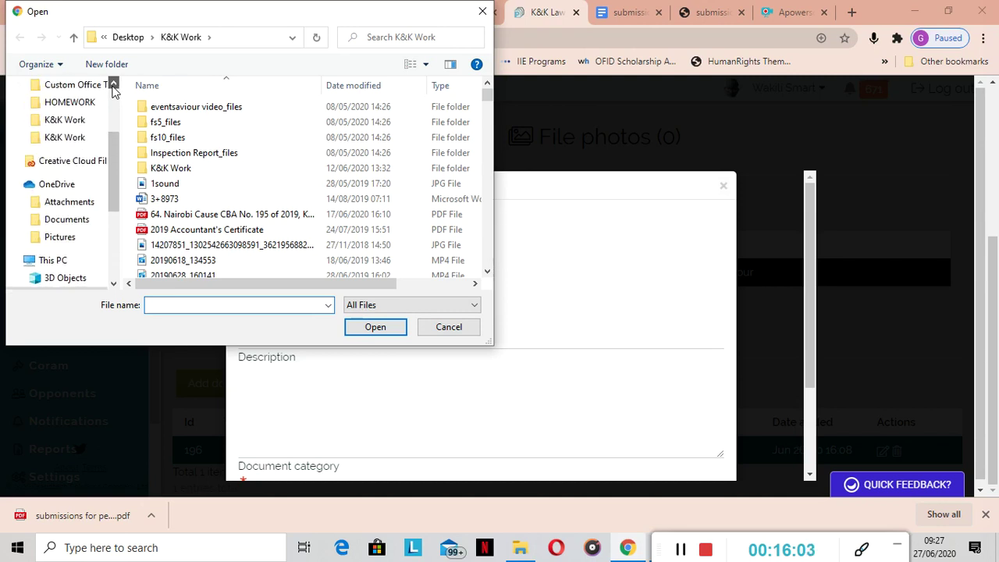
left_click(67, 137)
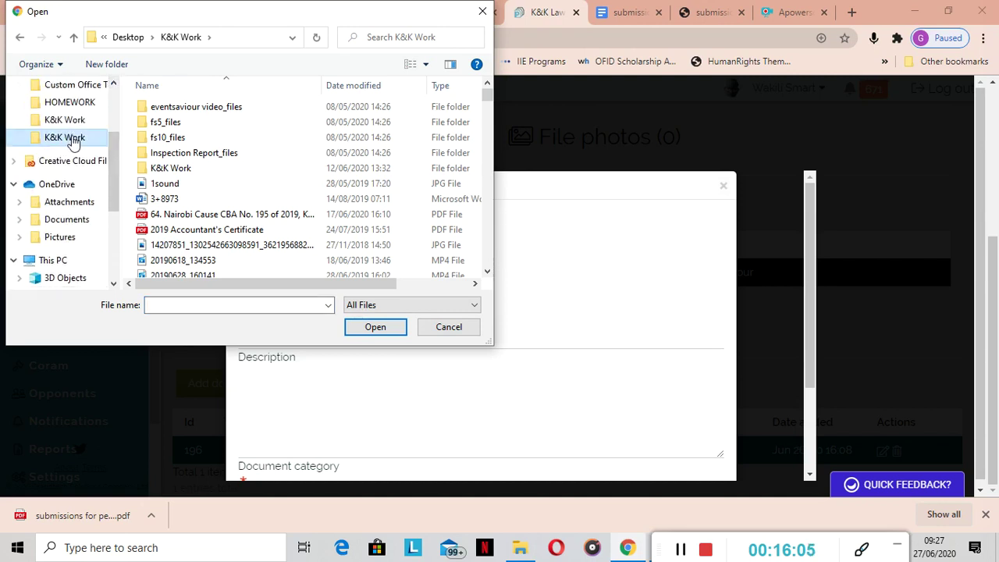
left_click(153, 306)
type("s")
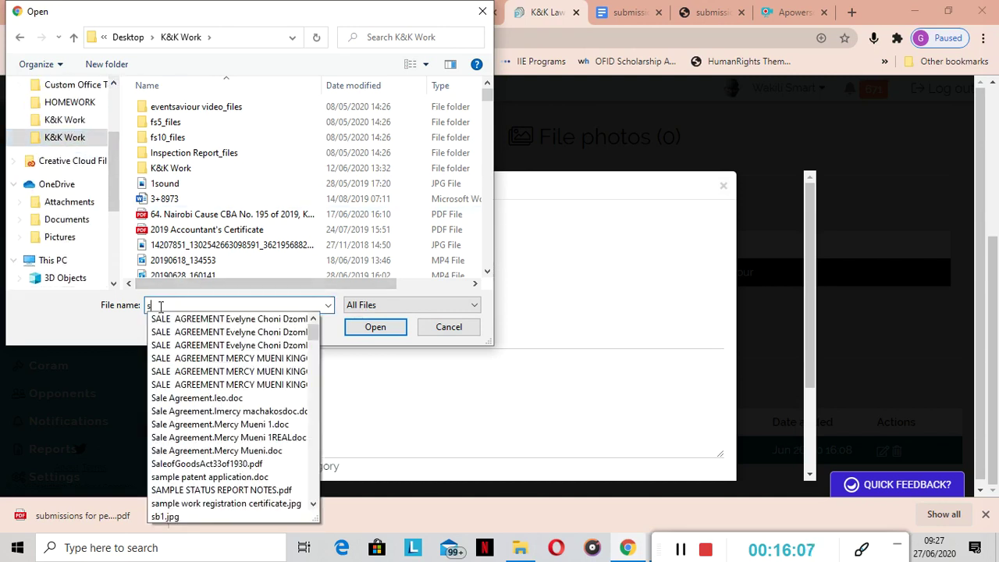
type("ub")
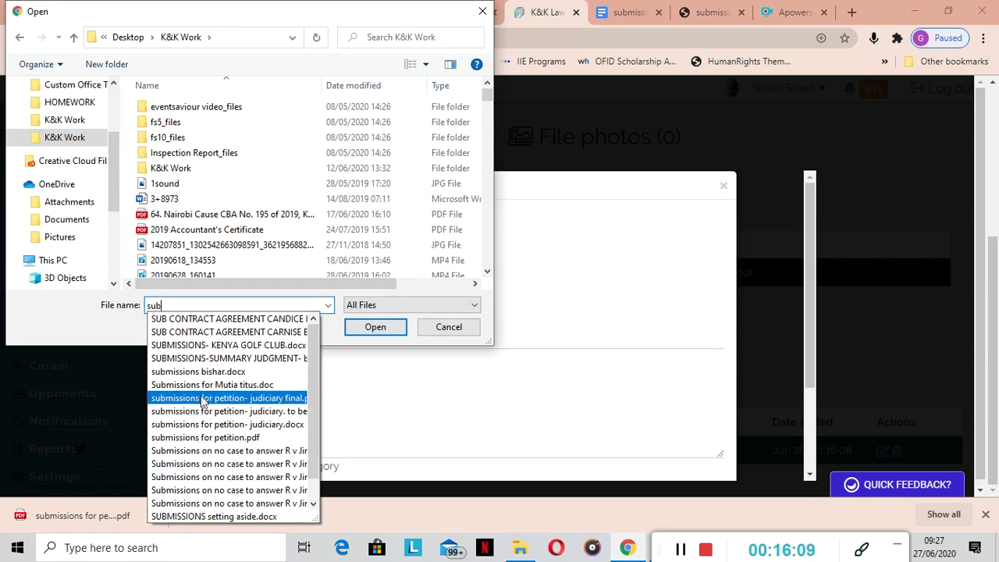
left_click(203, 414)
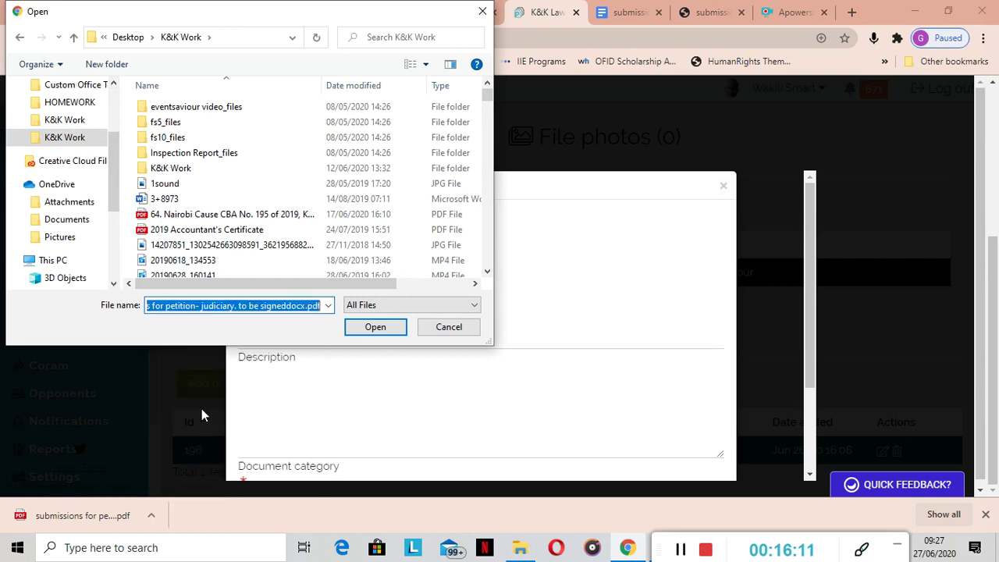
left_click(375, 329)
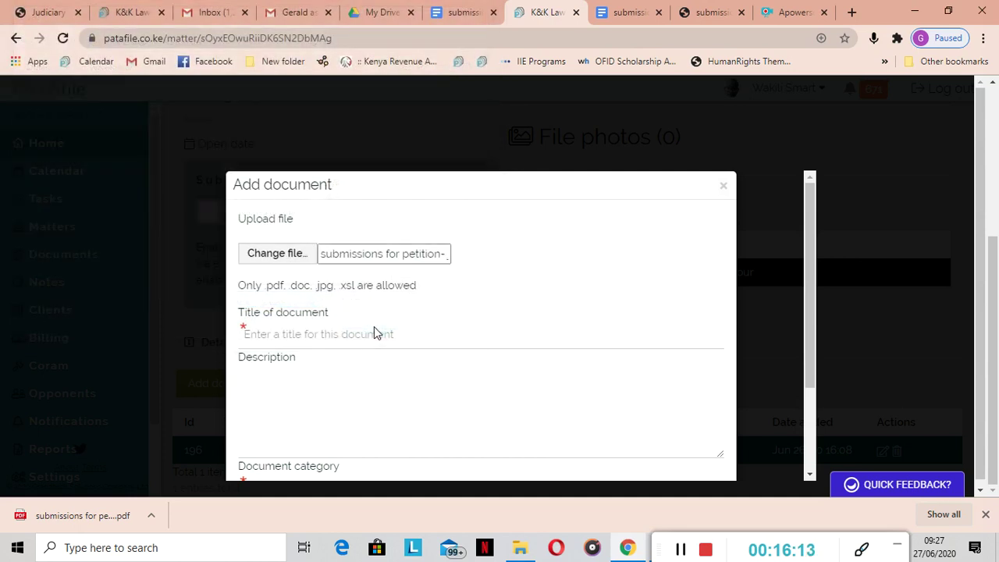
Title it 'Filed submissions', describe it as filed 27th June 2020, categorise under Submissions, and save
left_click(290, 335)
type("Filed submissions")
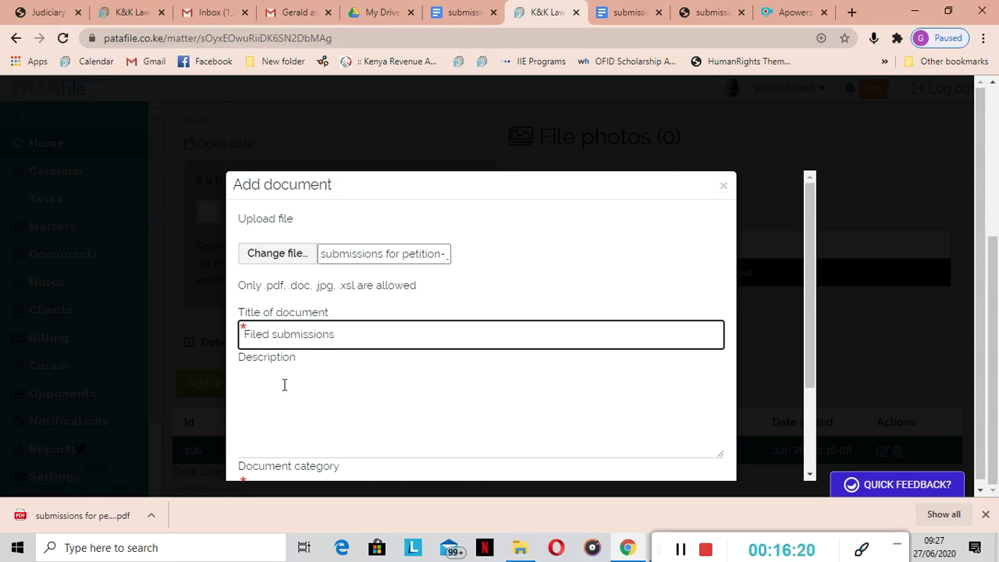
left_click(285, 385)
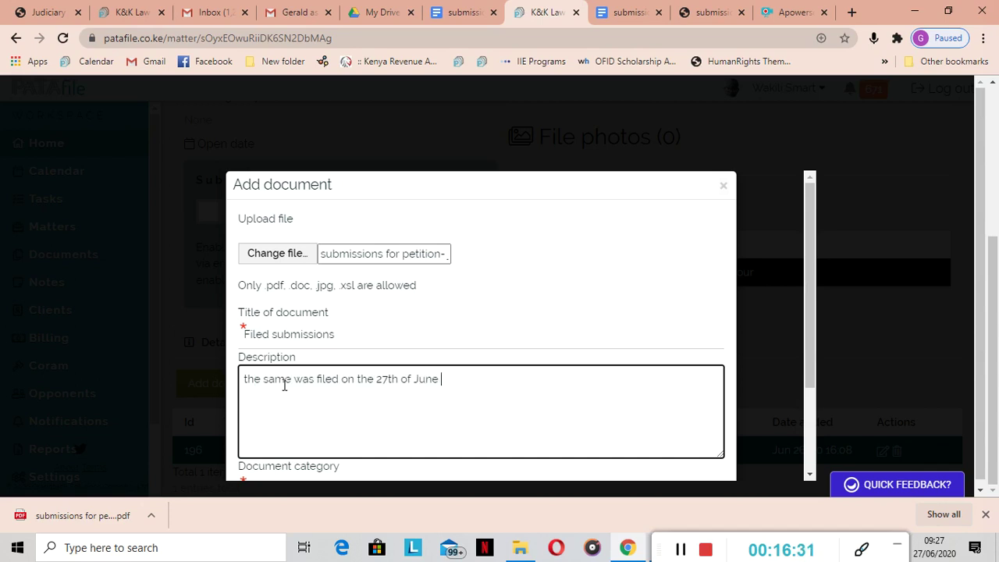
type("2020")
left_click_drag(808, 285, 812, 382)
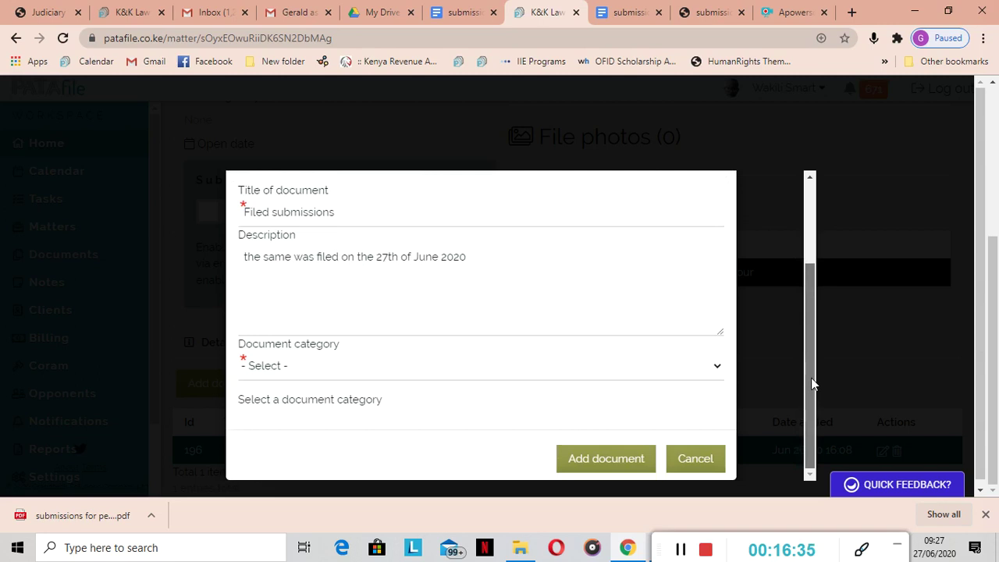
left_click(717, 371)
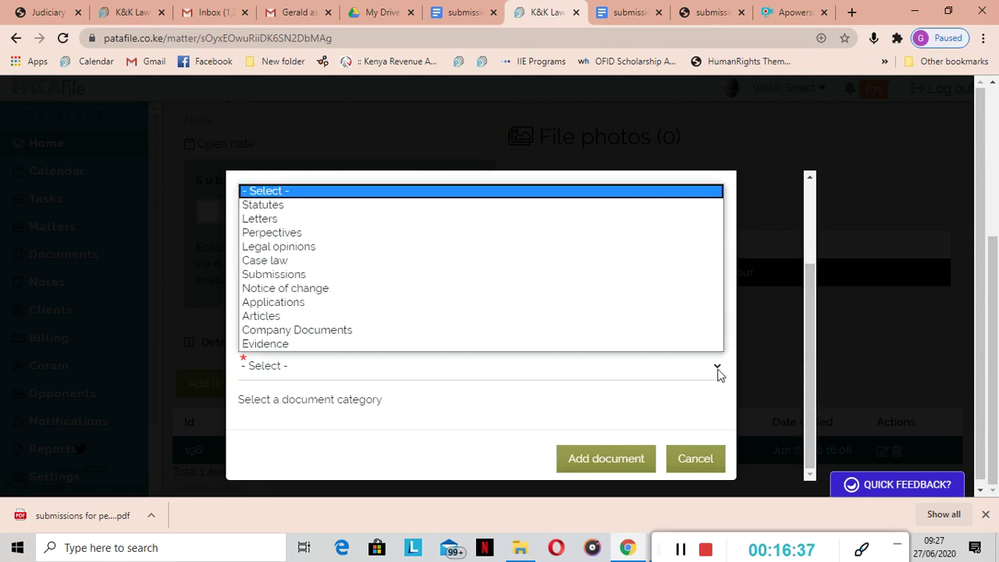
left_click(302, 276)
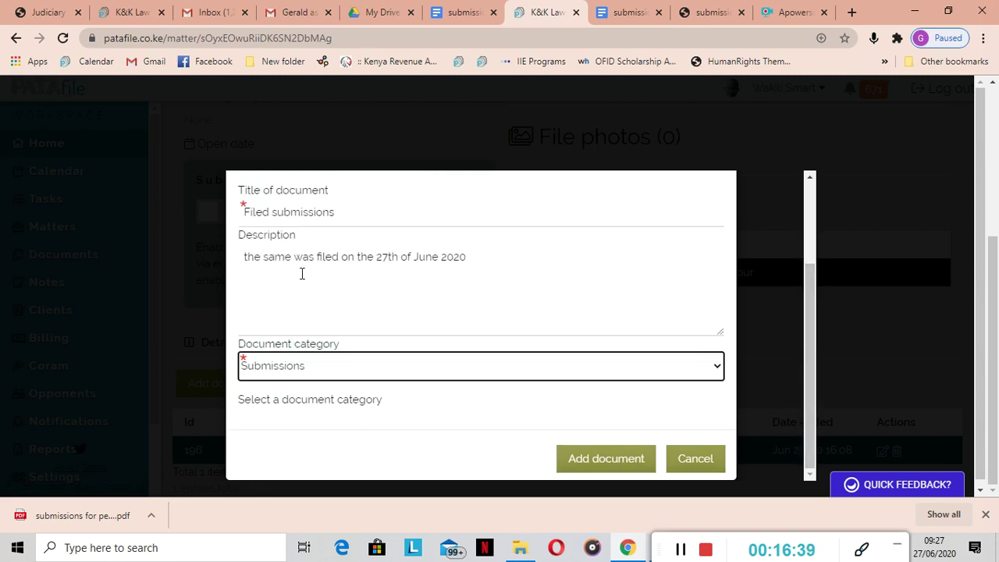
left_click(601, 468)
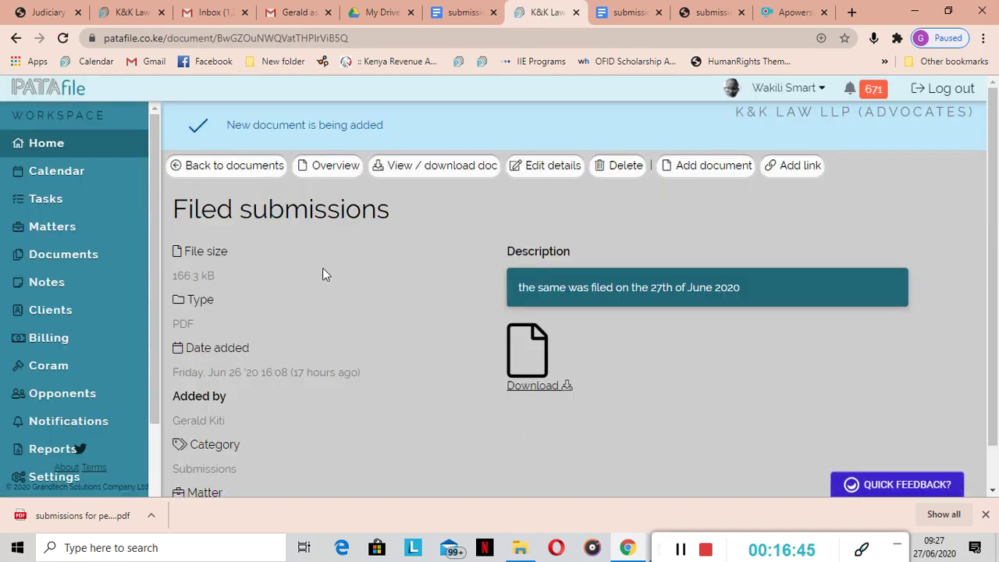
View the uploaded Filed submissions PDF and scroll to its signed dating line
left_click(434, 166)
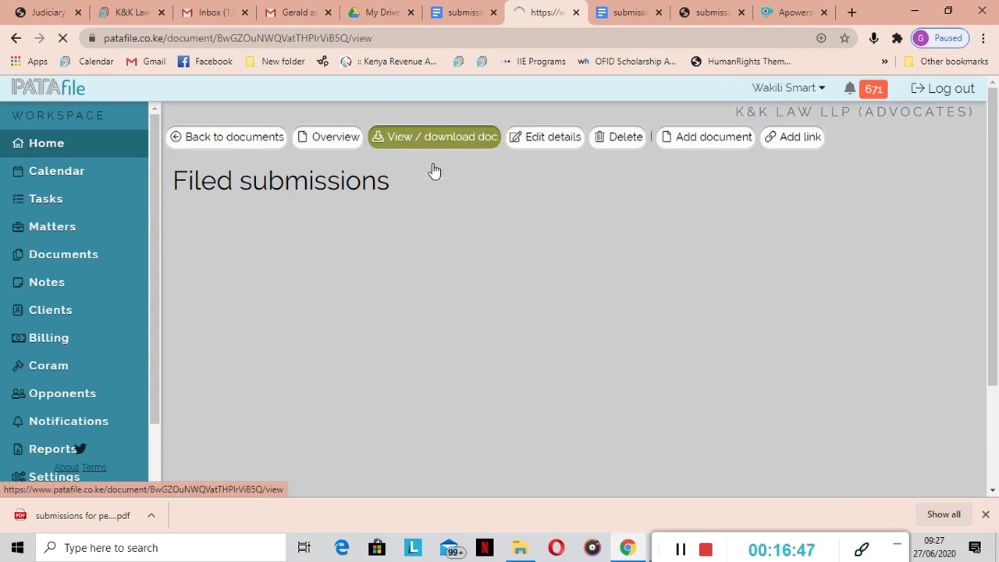
left_click_drag(996, 127, 996, 154)
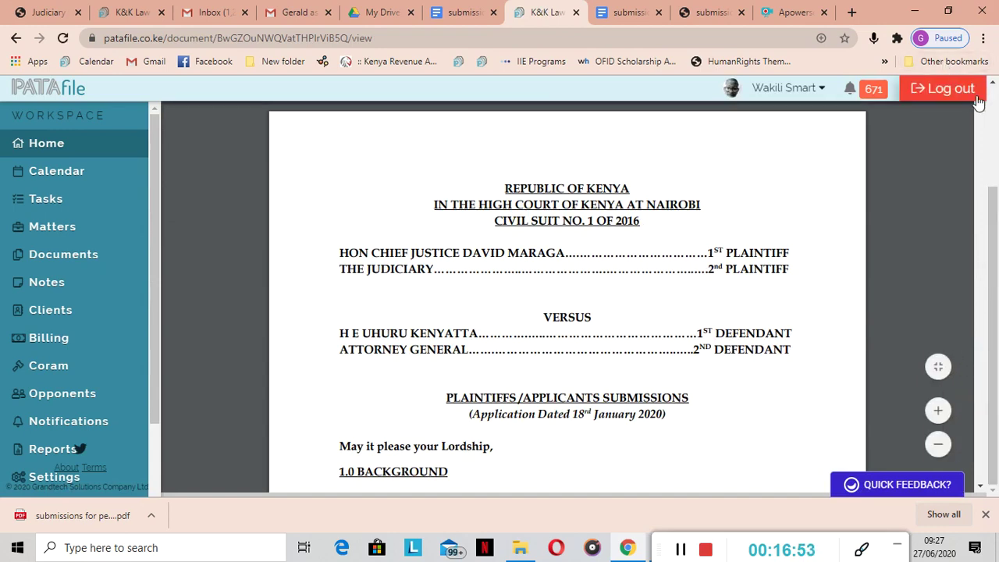
left_click_drag(981, 111, 955, 89)
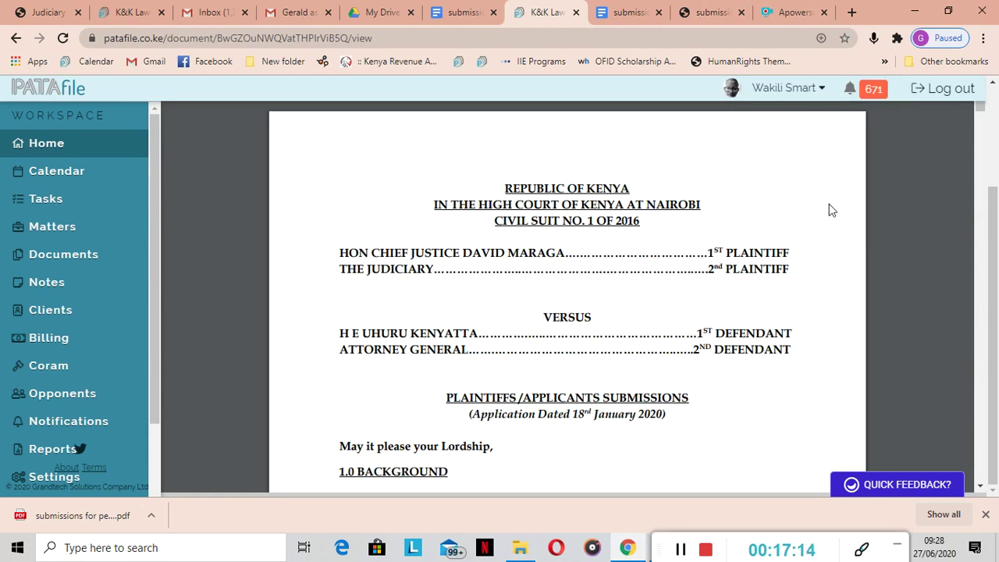
left_click_drag(981, 114, 934, 267)
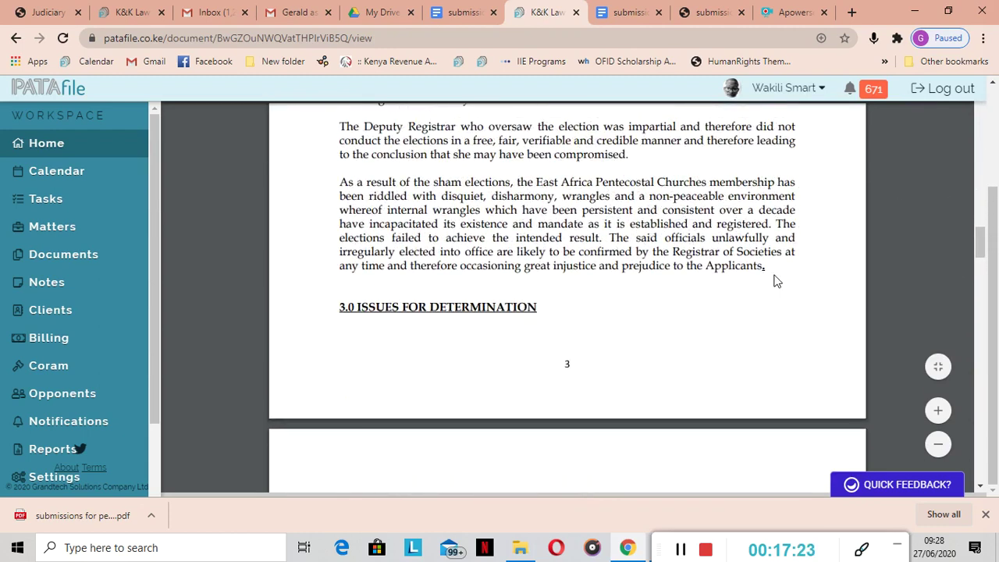
mouse_move(977, 246)
left_mouse_down()
mouse_move(960, 185)
mouse_move(957, 103)
mouse_move(996, 293)
mouse_move(982, 433)
mouse_move(977, 313)
mouse_move(990, 410)
mouse_move(993, 394)
left_mouse_up()
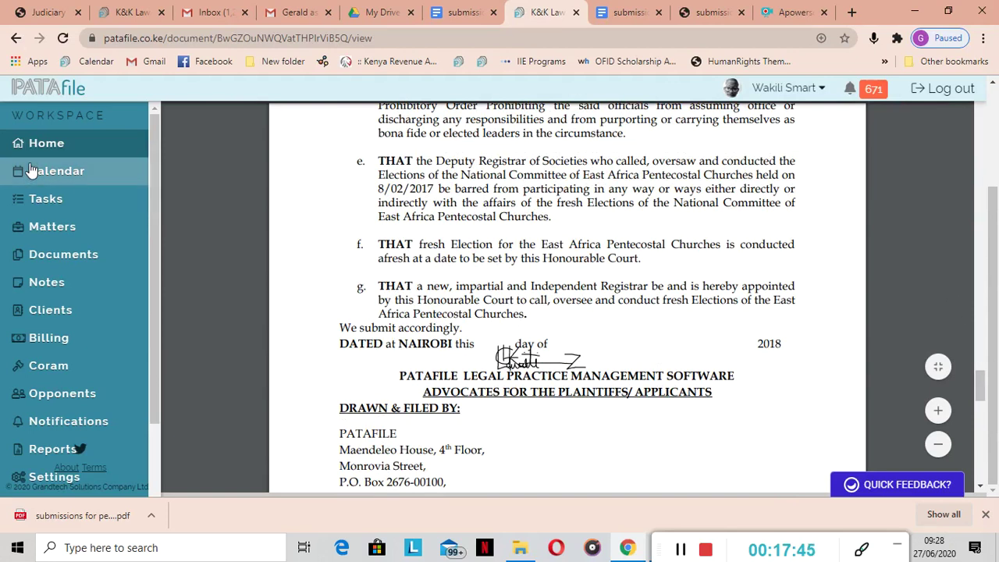
Switch on Task complete for the 'prepare submissions' task, then open its linked matter
left_click(35, 199)
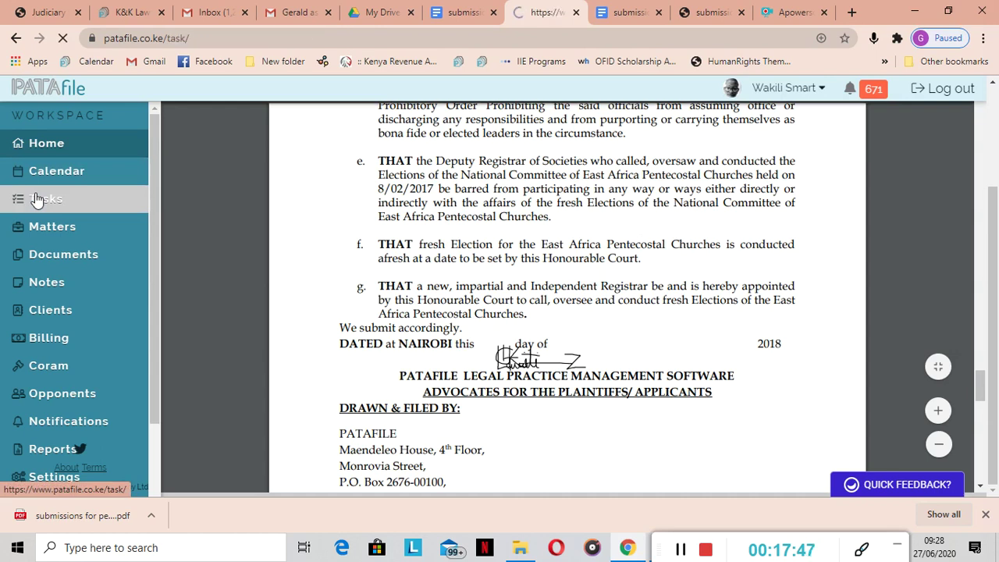
left_click(268, 275)
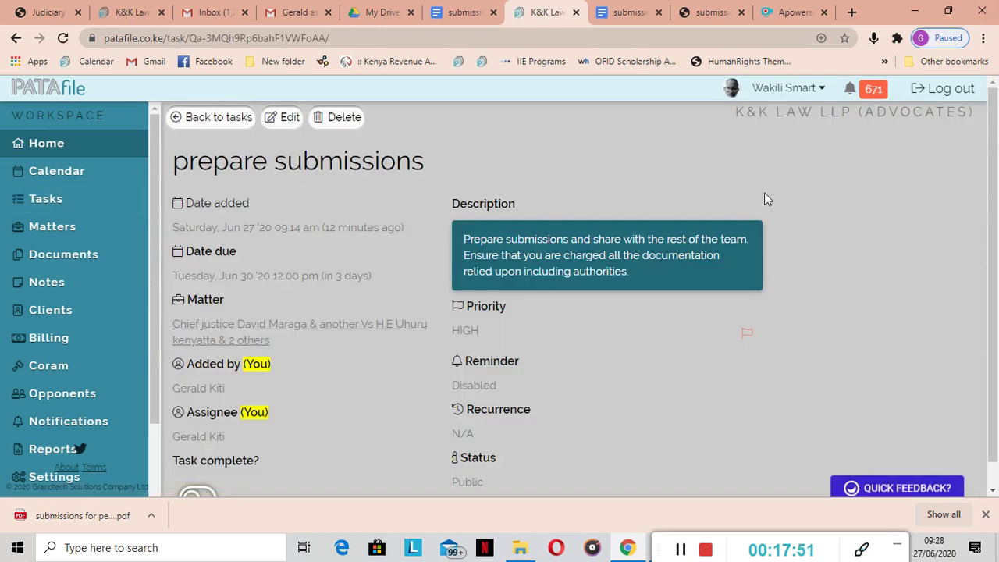
scroll(985, 180, "down", 1)
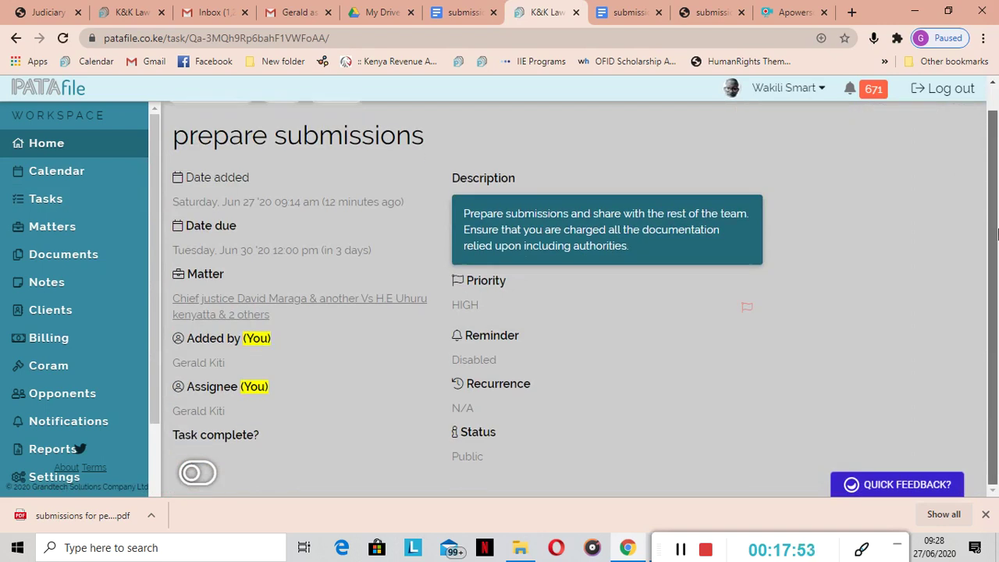
left_click(206, 474)
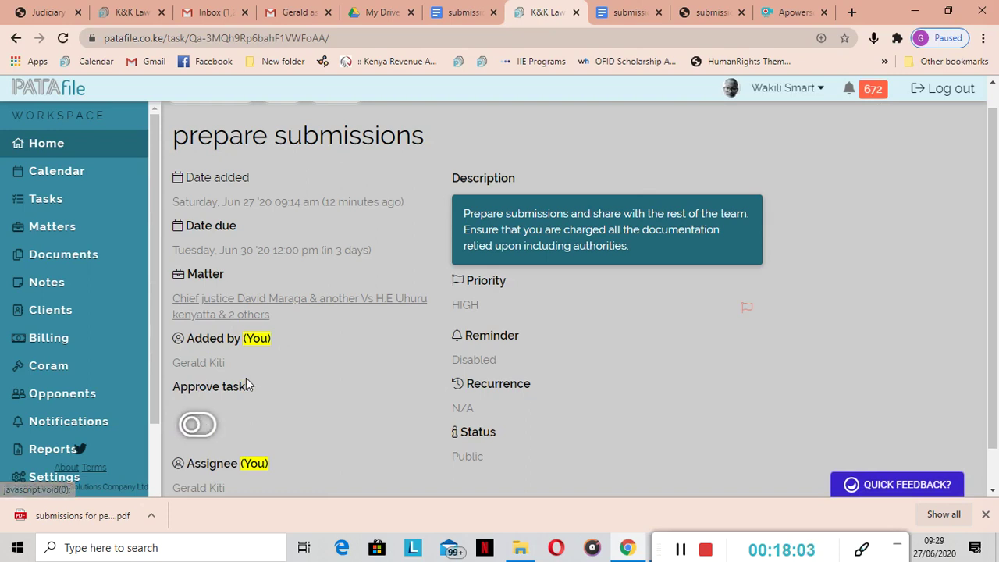
scroll(990, 191, "down", 1)
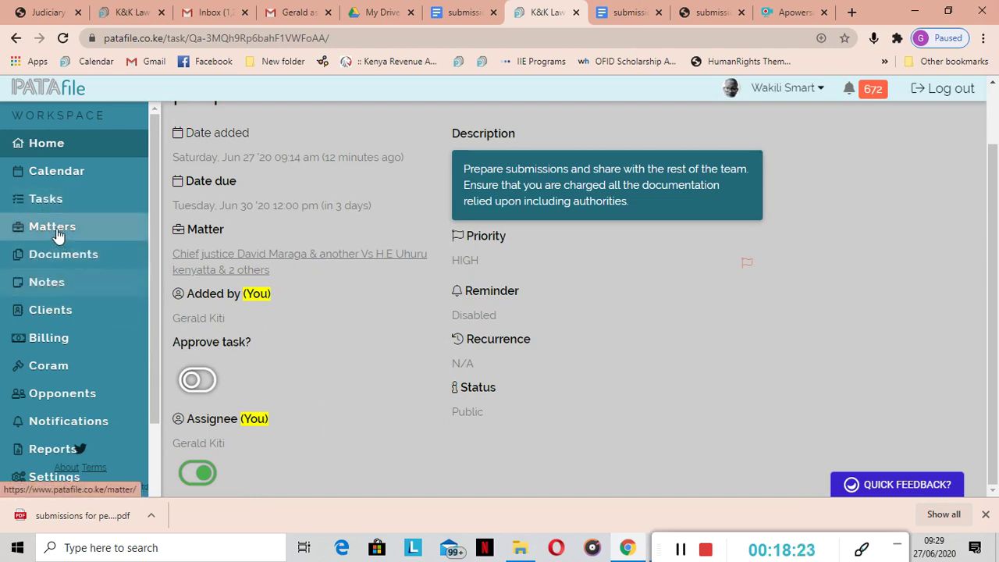
left_click(205, 266)
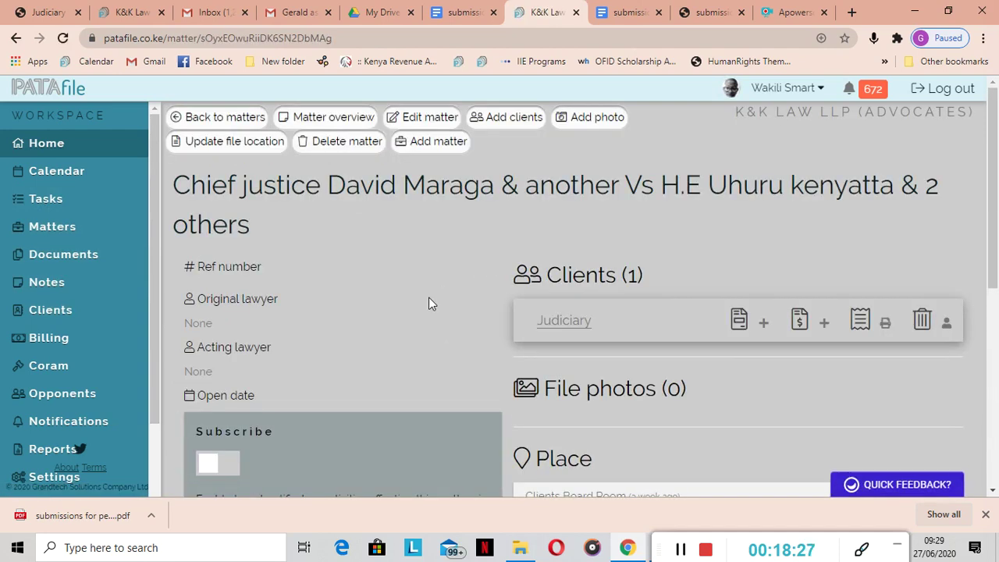
From the matter's Documents, open the 7-page Filed submissions PDF and scroll through it
scroll(429, 304, "down", 5)
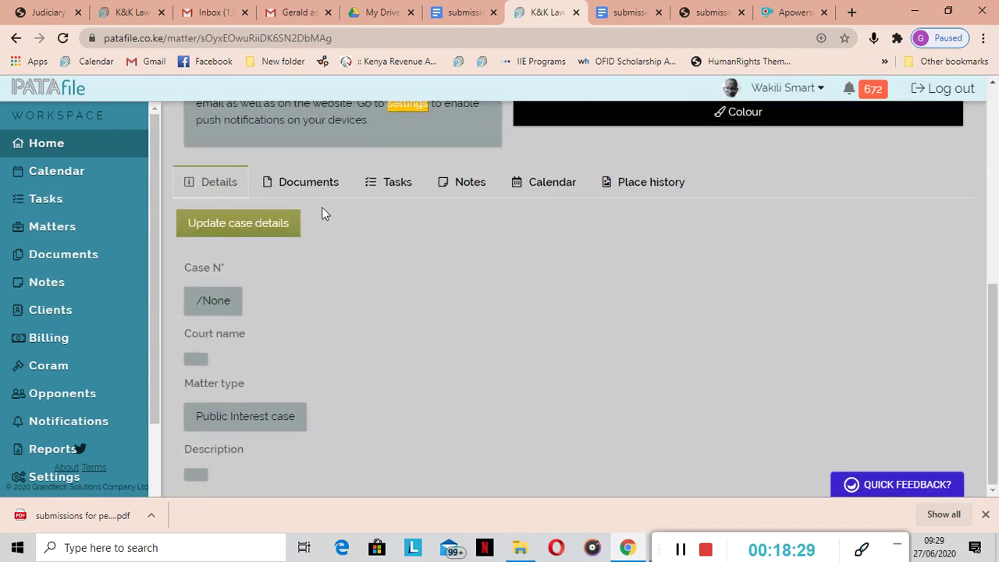
left_click(298, 182)
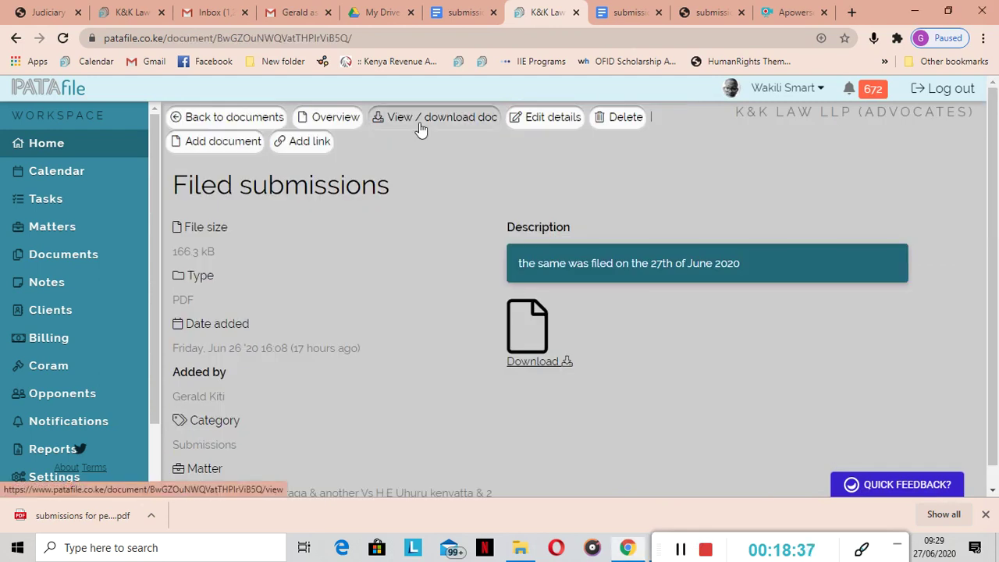
left_click(418, 123)
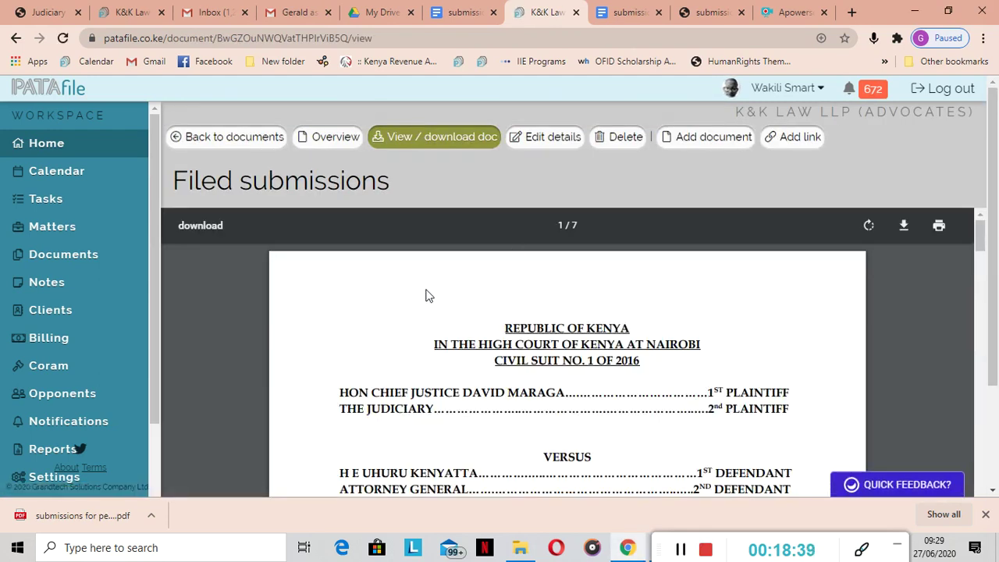
scroll(425, 295, "down", 8)
scroll(425, 297, "down", 10)
scroll(426, 297, "down", 2)
scroll(425, 296, "up", 8)
scroll(425, 295, "up", 8)
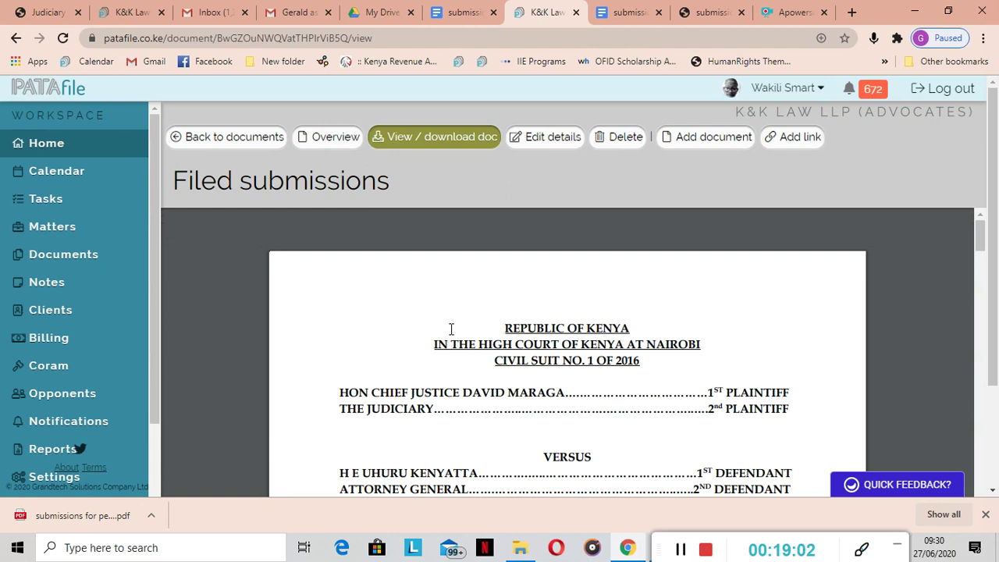
Switch on approval for the completed 'prepare submissions' task
left_click(88, 204)
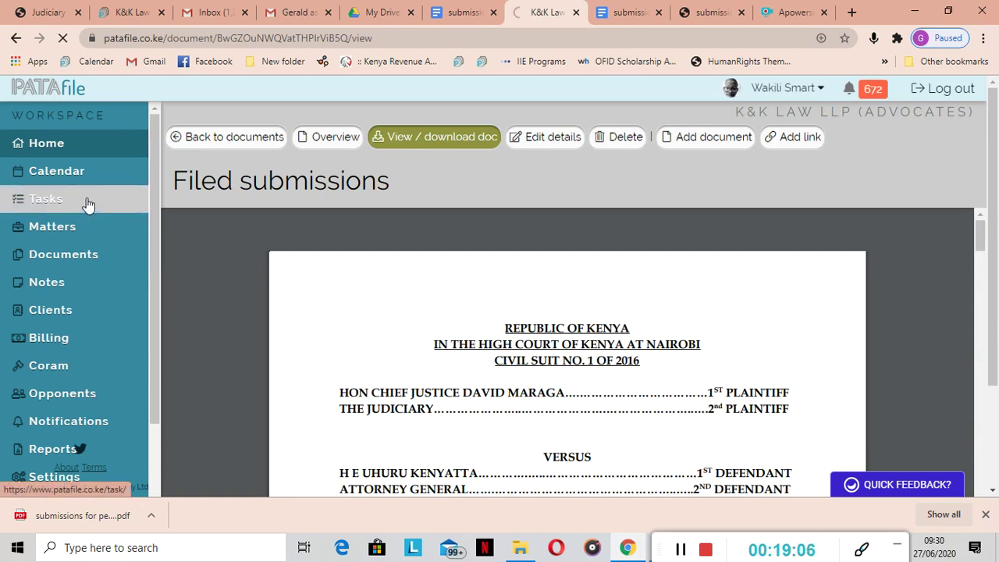
left_click(239, 277)
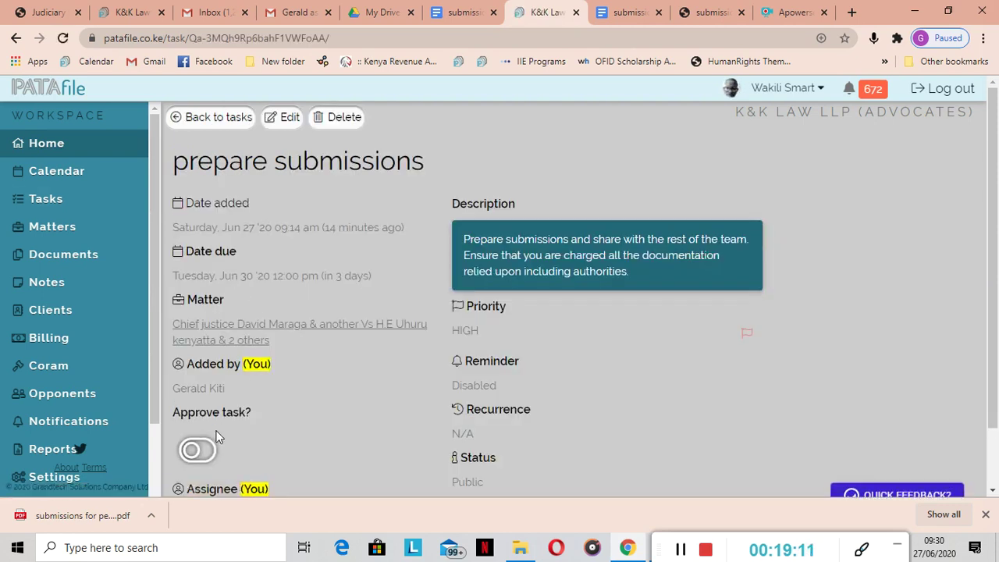
left_click(198, 450)
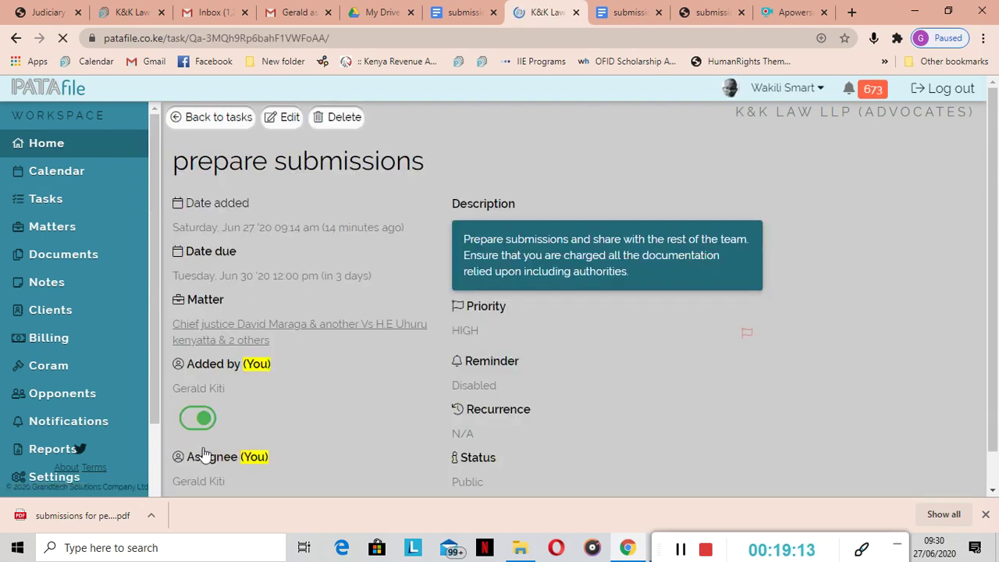